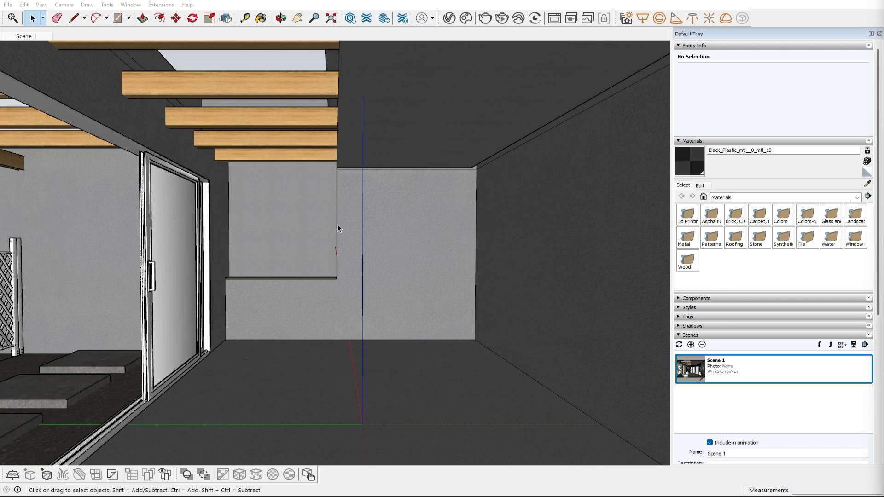
# Return to the Scene 1 camera view and start a V-Ray render of it.
pyautogui.moveTo(296, 237); pyautogui.dragTo(593, 242, button='middle')
pyautogui.scroll(-3, 532, 243)
pyautogui.scroll(-15, 454, 300)
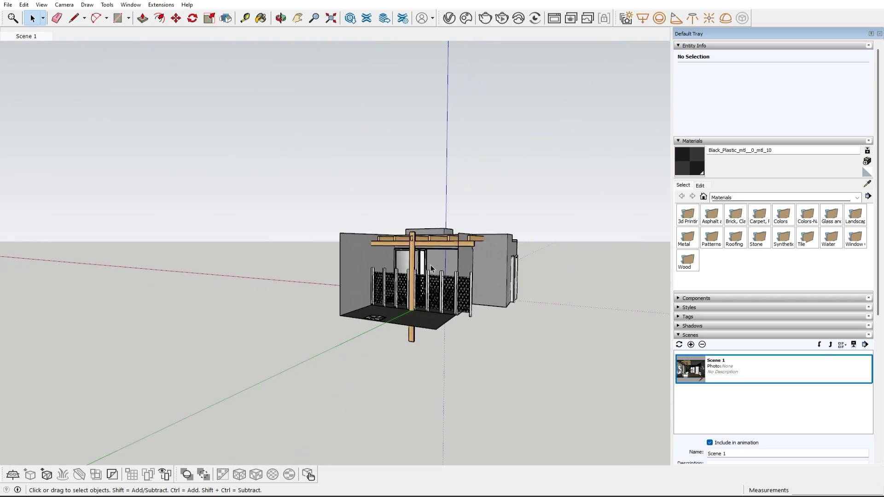
pyautogui.moveTo(431, 268); pyautogui.dragTo(482, 331, button='middle')
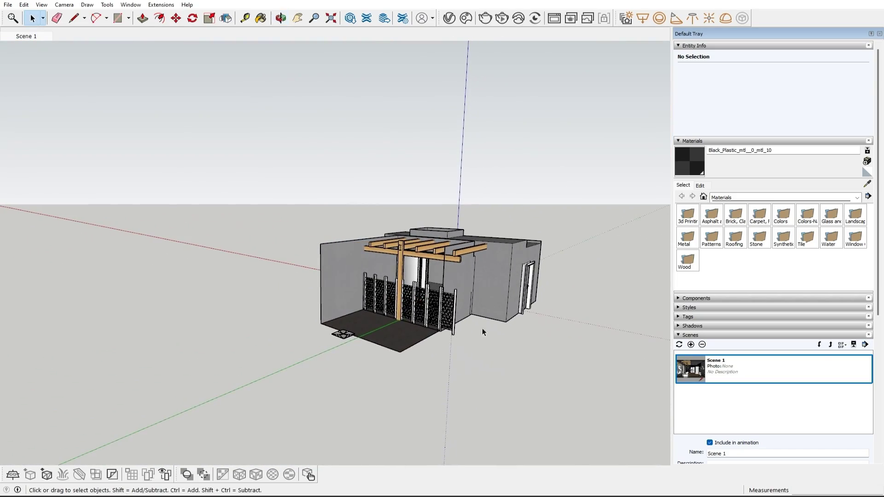
pyautogui.doubleClick(762, 371)
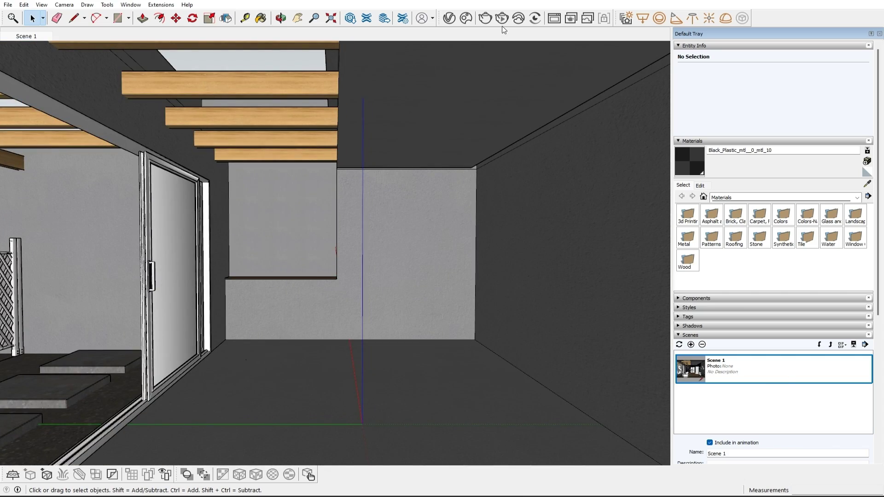
pyautogui.click(501, 23)
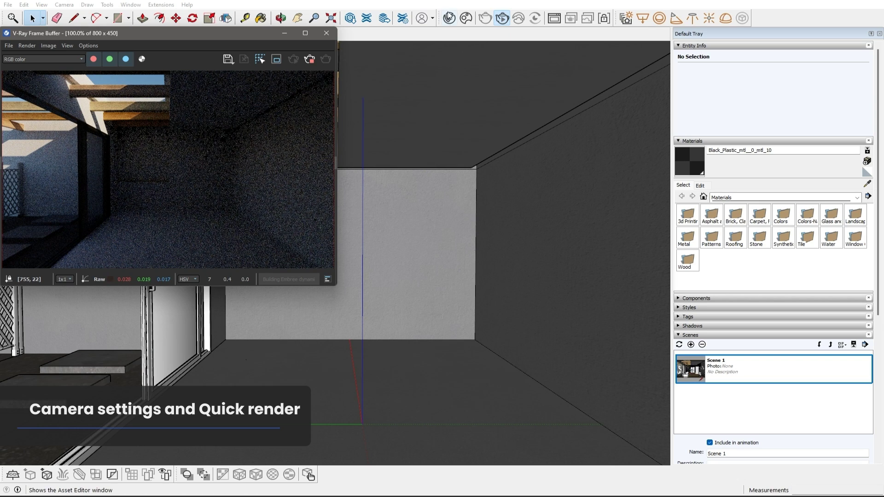
# Select the SunLight in the V-Ray Asset Editor and enable its Custom Orientation.
pyautogui.click(449, 18)
pyautogui.click(368, 51)
pyautogui.click(371, 99)
pyautogui.click(500, 185)
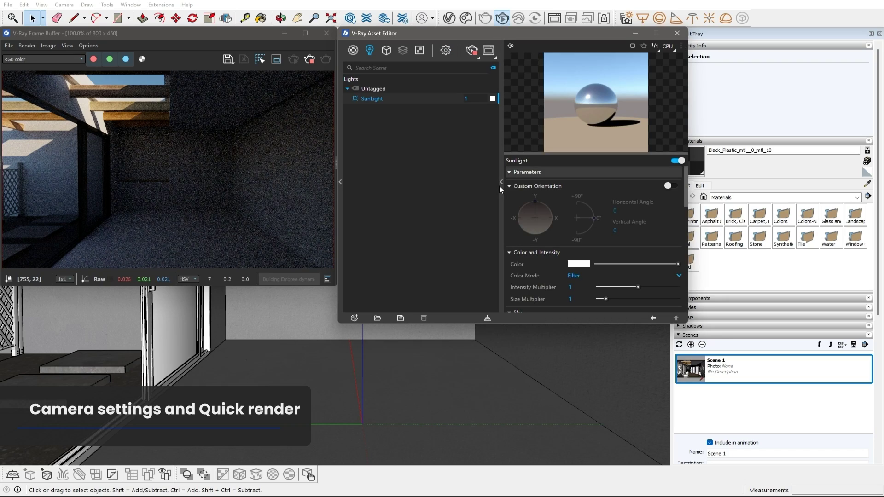
pyautogui.click(672, 186)
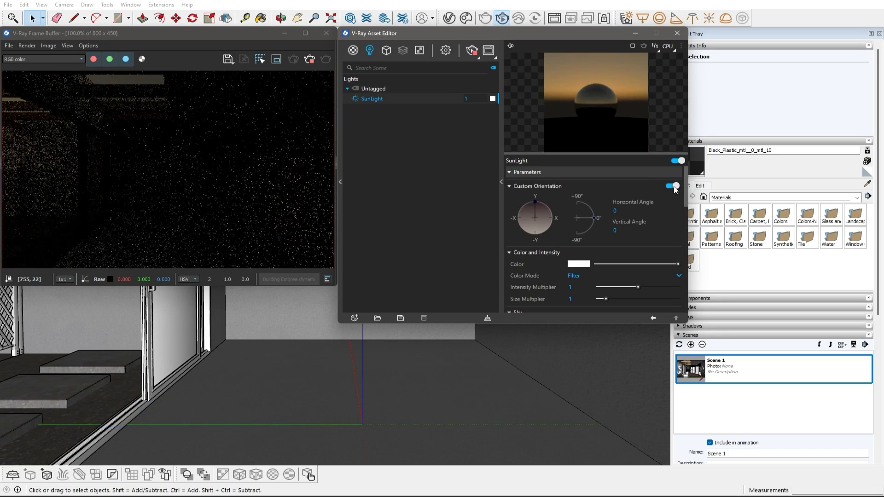
# Set the sun's horizontal and vertical angles to 35.
pyautogui.moveTo(595, 218); pyautogui.dragTo(596, 210)
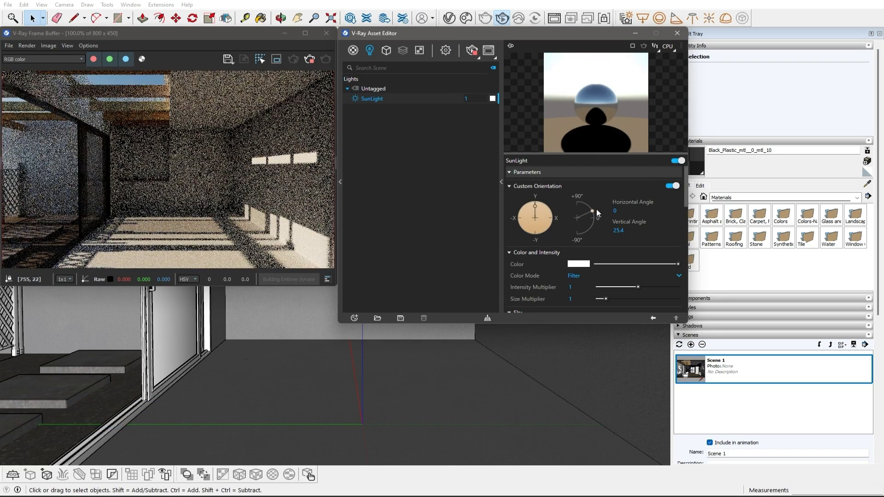
pyautogui.moveTo(535, 206); pyautogui.dragTo(546, 207)
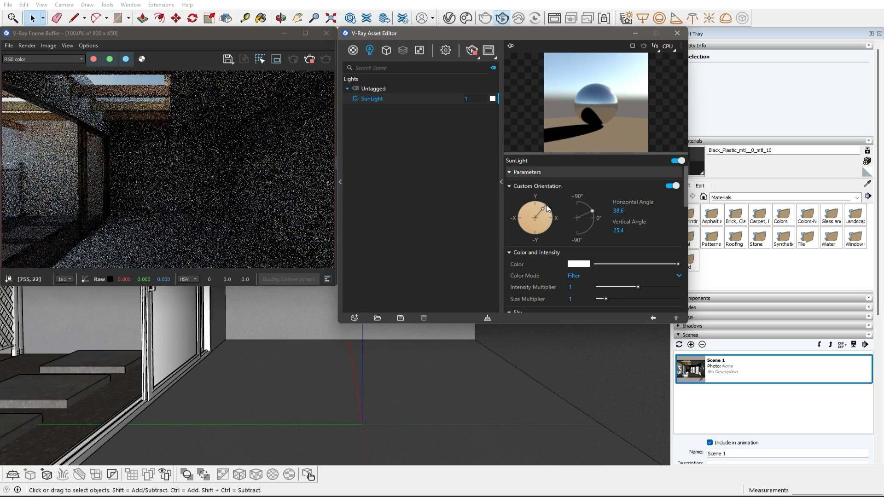
pyautogui.doubleClick(619, 211)
pyautogui.write('35')
pyautogui.press('Return')
pyautogui.click(618, 231)
pyautogui.write('35')
pyautogui.press('Return')
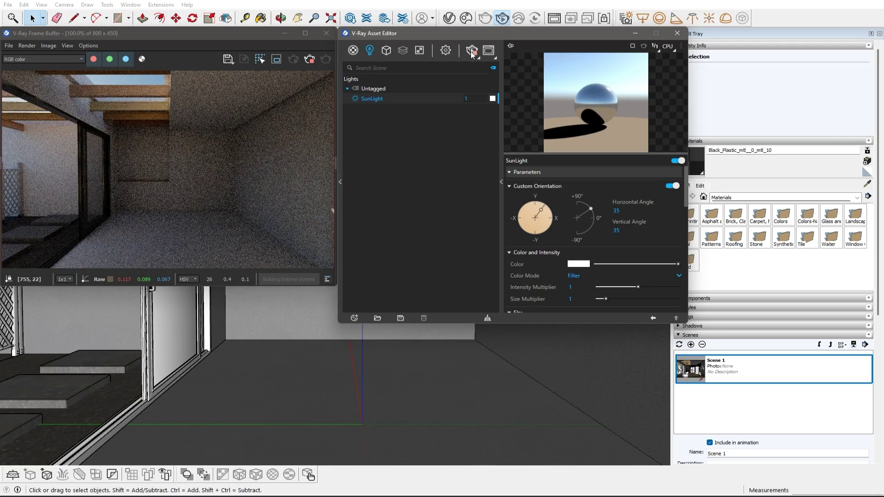
# Turn on Safe Frame in the render output settings.
pyautogui.click(449, 50)
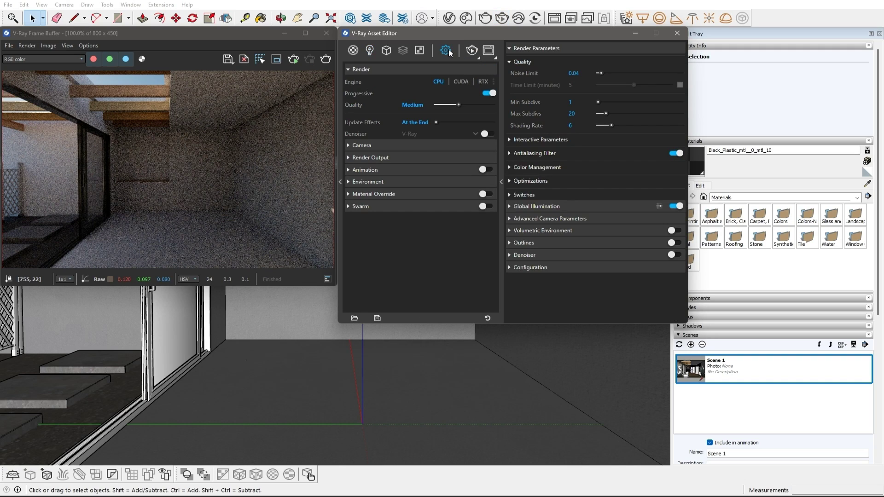
pyautogui.click(369, 158)
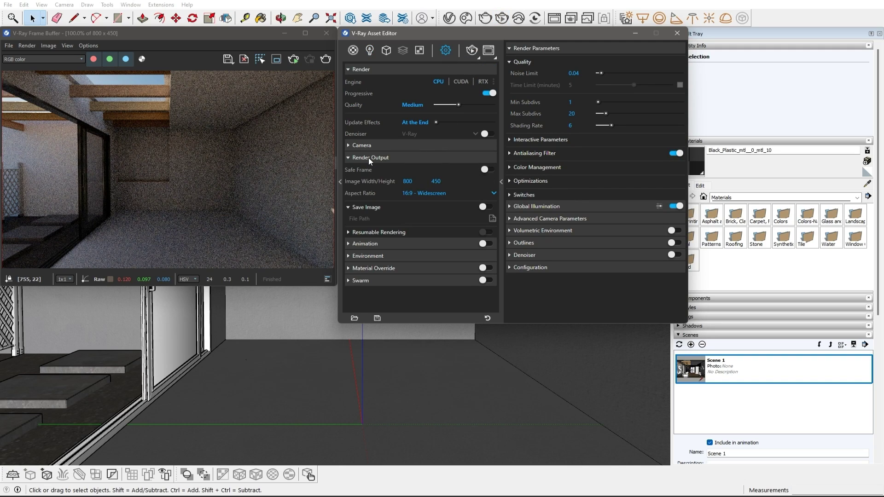
pyautogui.click(492, 170)
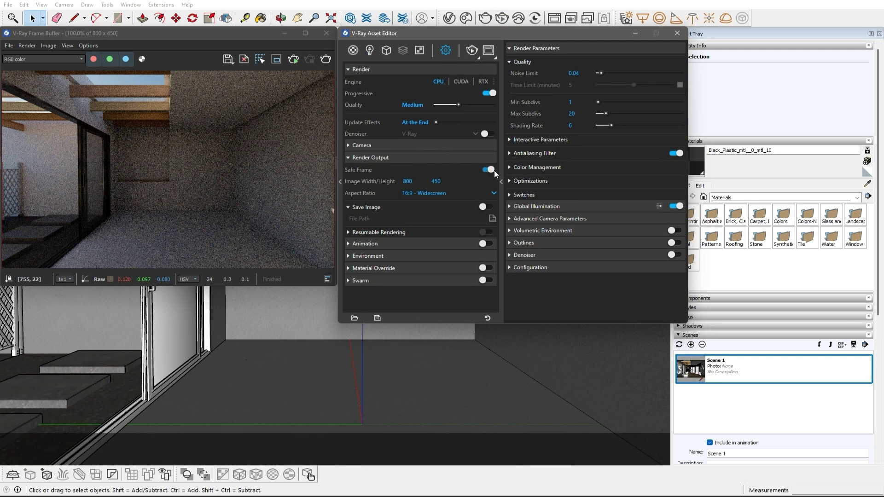
# Set quality to Low, use the NVIDIA AI denoiser with Rapid update effects, and render interactively.
pyautogui.click(557, 140)
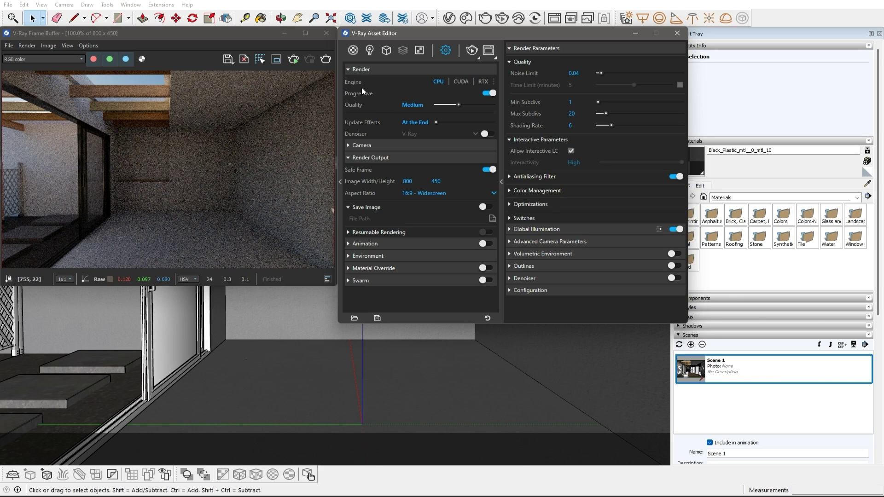
pyautogui.moveTo(459, 106); pyautogui.dragTo(431, 106)
pyautogui.click(486, 133)
pyautogui.click(475, 134)
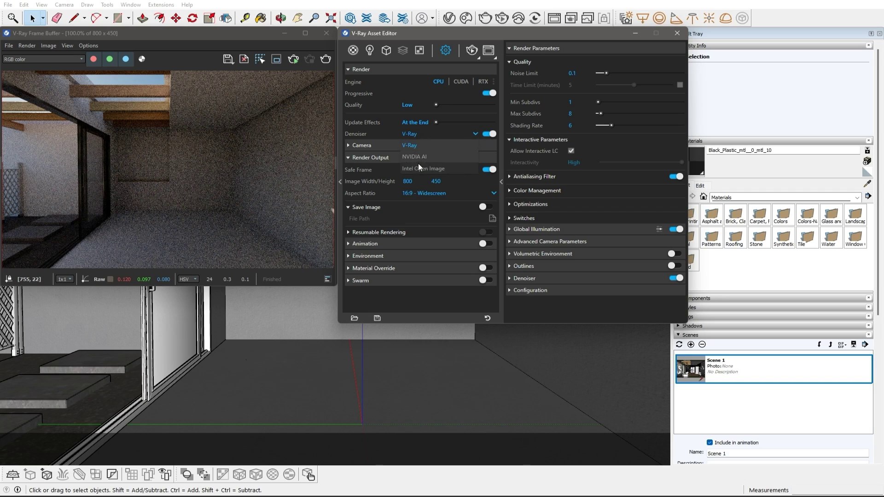
pyautogui.click(448, 160)
pyautogui.moveTo(436, 123); pyautogui.dragTo(507, 123)
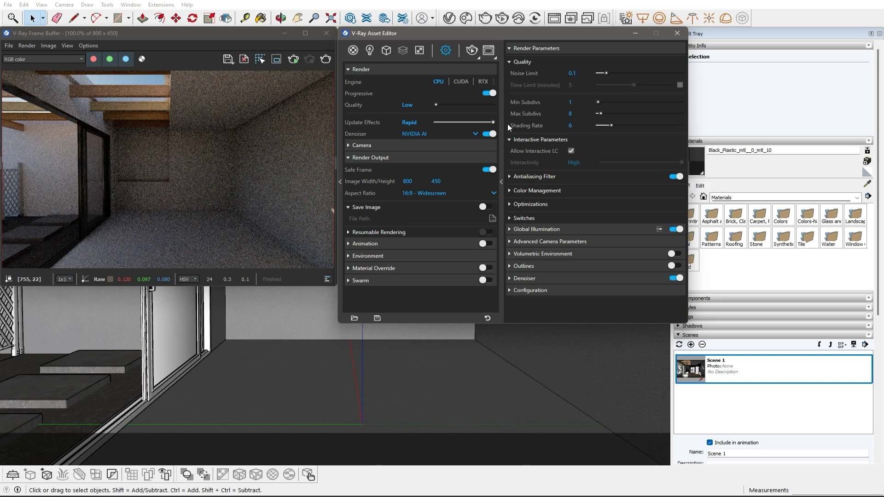
pyautogui.click(293, 60)
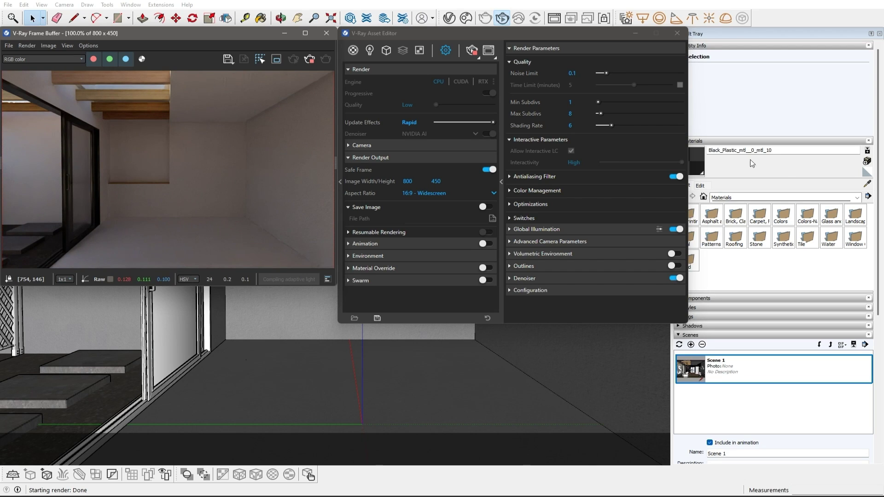
# Enable automatic camera exposure and white balance, then calculate and apply the auto values.
pyautogui.click(360, 146)
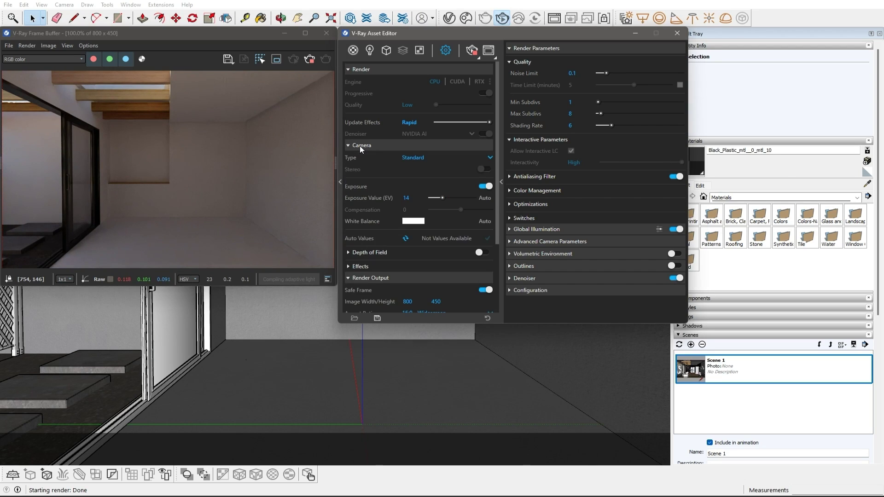
pyautogui.click(485, 197)
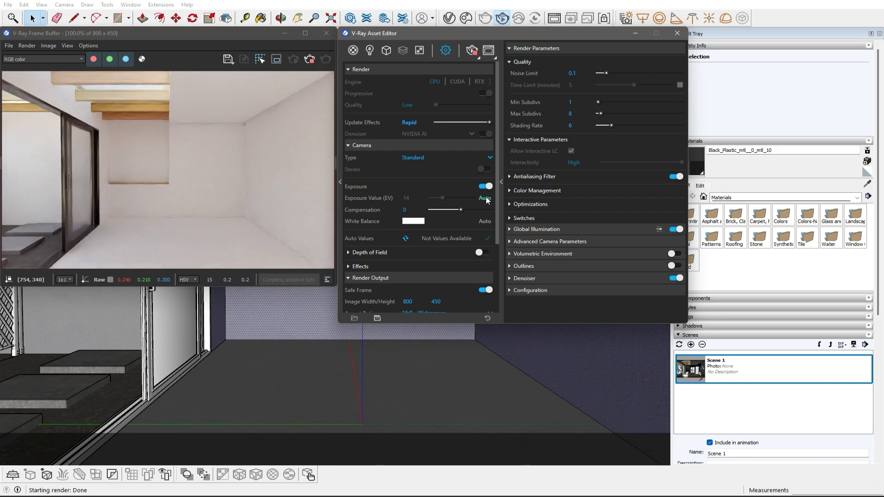
pyautogui.click(485, 221)
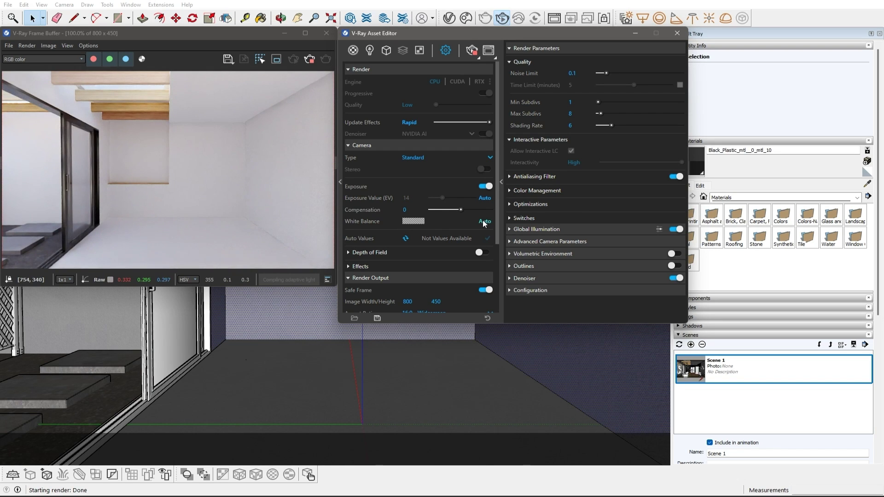
pyautogui.click(405, 239)
pyautogui.click(487, 238)
pyautogui.click(410, 222)
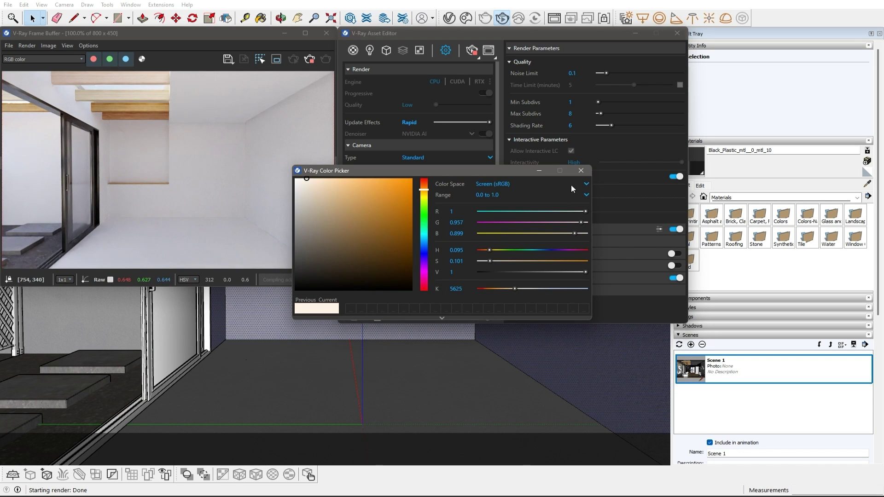
pyautogui.click(581, 171)
# Set camera exposure to 12 EV and keep the white balance at 5625 K.
pyautogui.doubleClick(424, 200)
pyautogui.write('1')
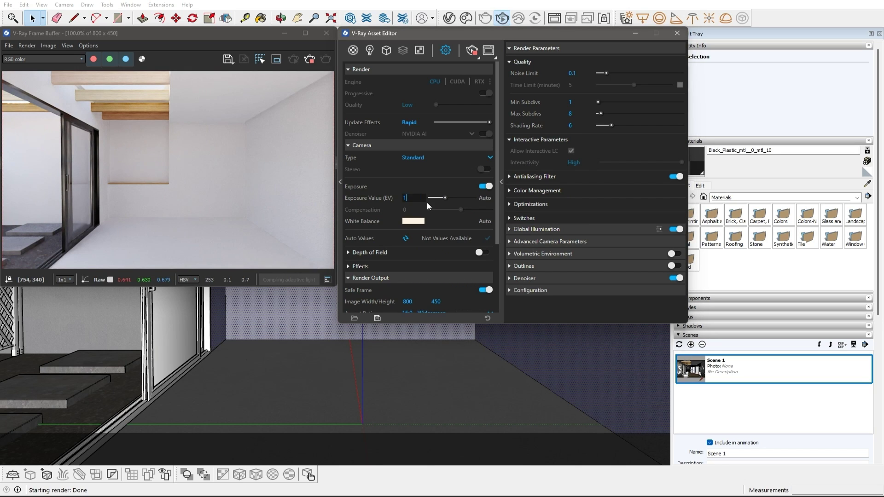
pyautogui.press('Return')
pyautogui.click(414, 221)
pyautogui.doubleClick(456, 288)
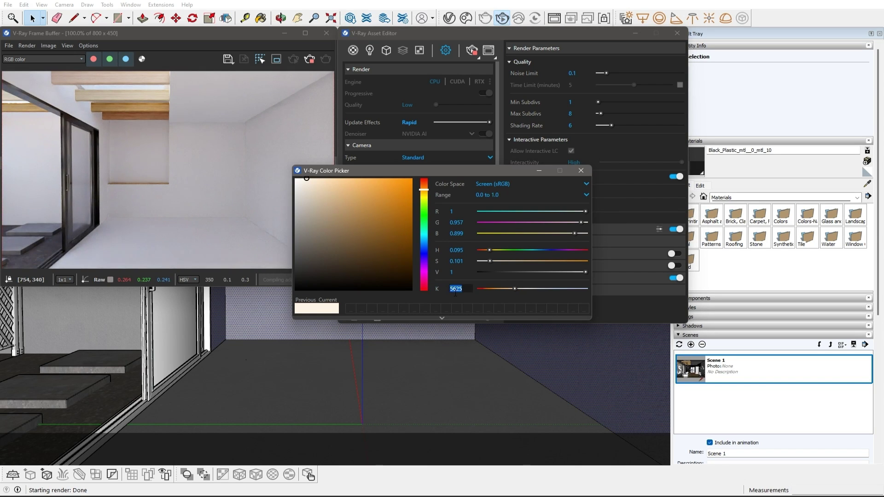
pyautogui.click(581, 170)
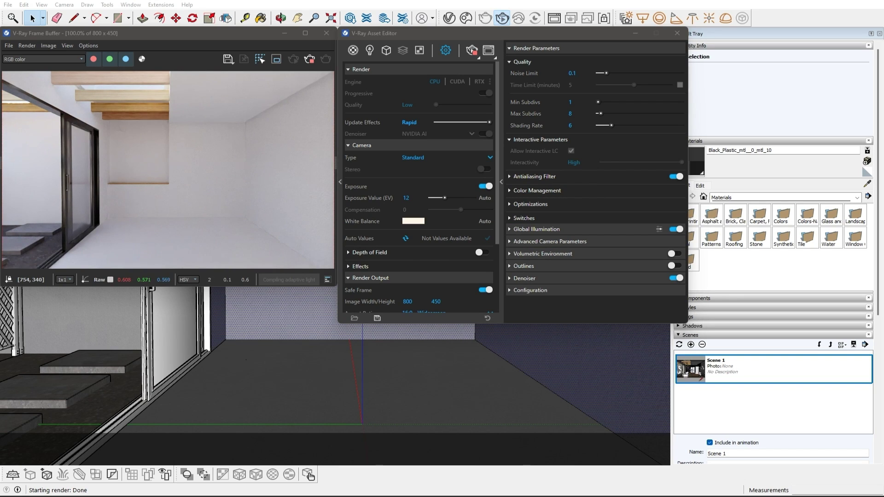
pyautogui.click(466, 18)
# Import Flooring Parquet Herringbone A01 from a 'flooring herringbone' Cosmos search.
pyautogui.click(745, 58)
pyautogui.write('flooring herringbone')
pyautogui.press('Return')
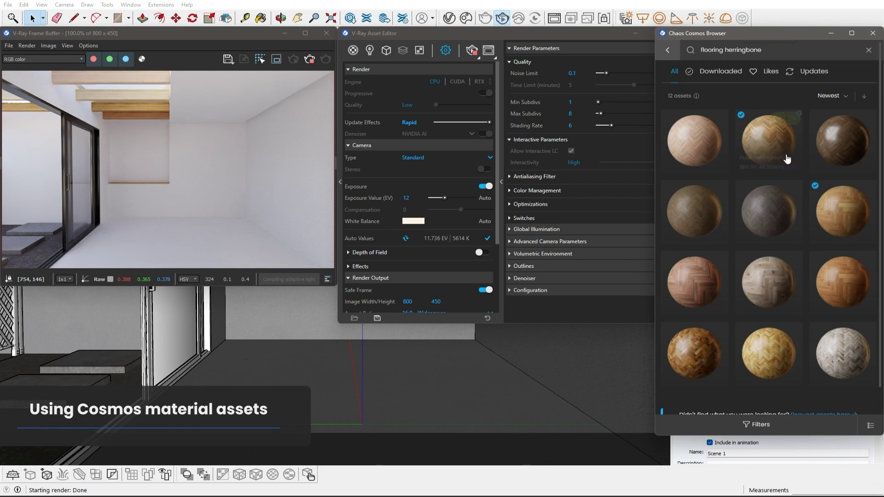
pyautogui.click(869, 191)
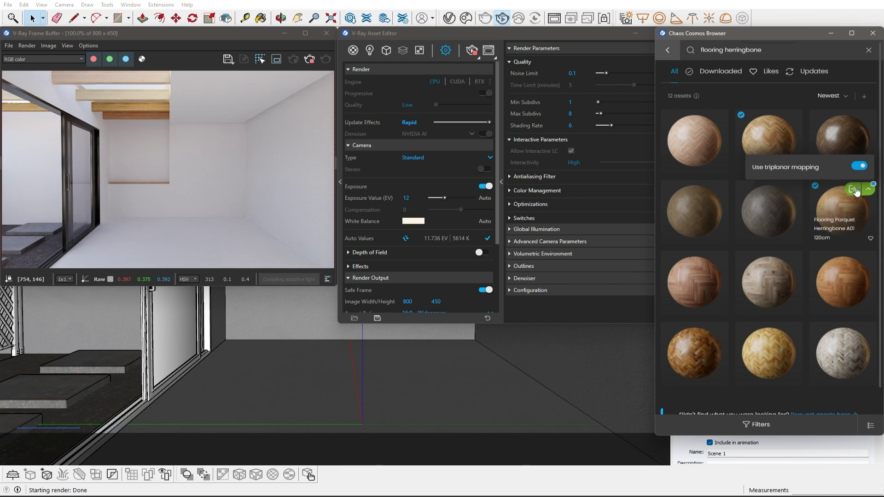
pyautogui.click(856, 190)
# Apply the Flooring Parquet Herringbone A01 120cm material to the floor.
pyautogui.click(352, 52)
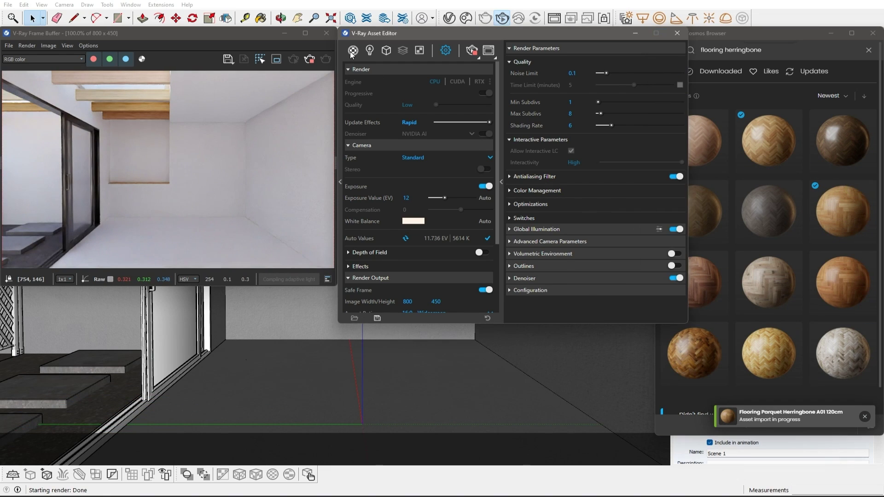
pyautogui.click(379, 152)
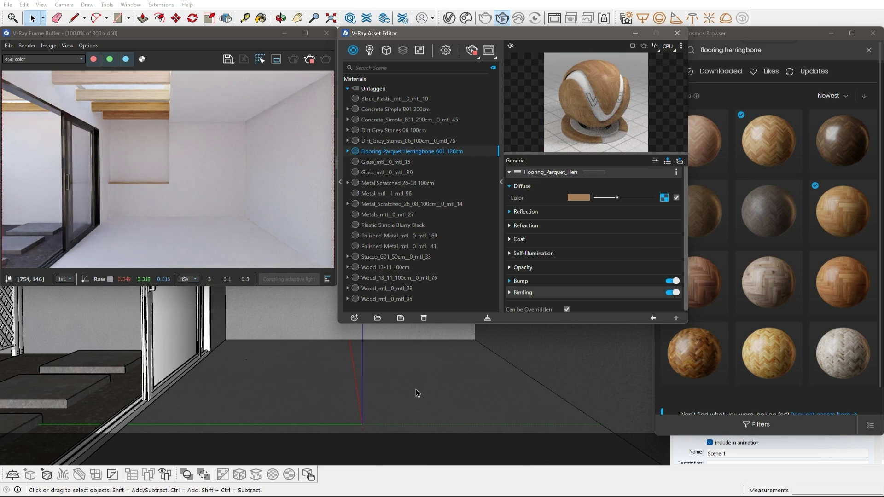
pyautogui.rightClick(390, 152)
pyautogui.click(401, 165)
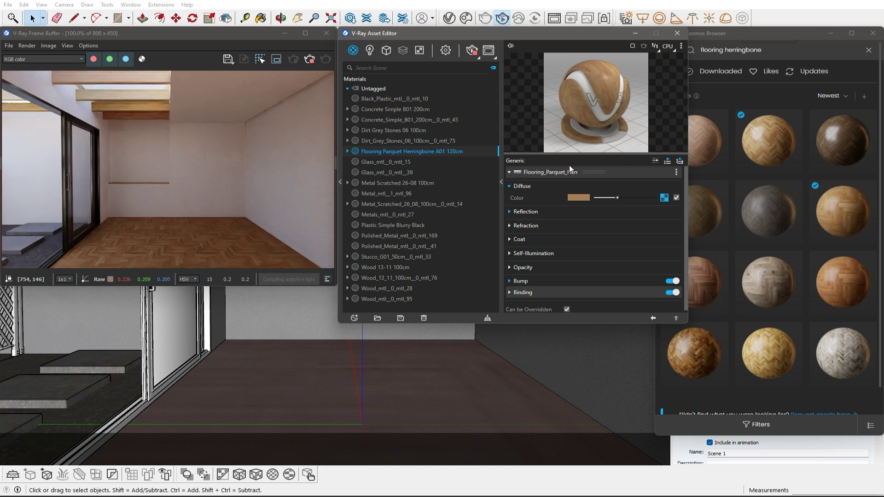
pyautogui.moveTo(787, 51); pyautogui.dragTo(687, 56)
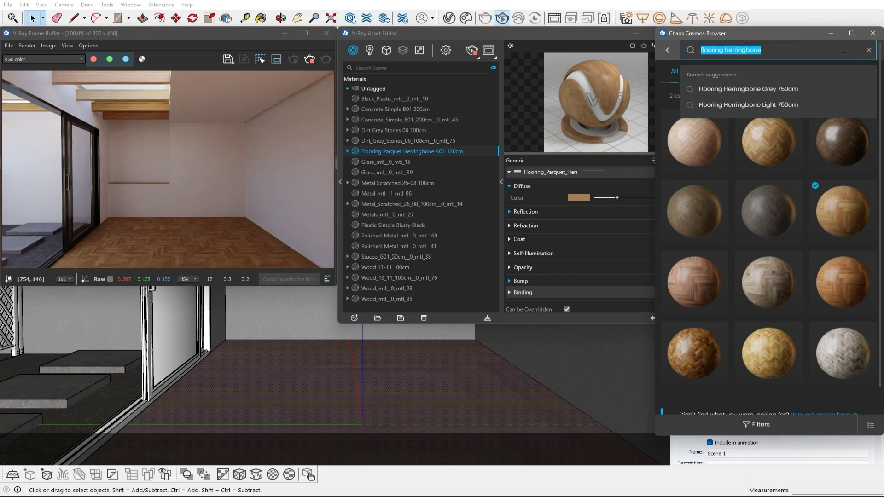
# Import Stucco J01 Color 50cm from Cosmos and apply it to the selected wall faces.
pyautogui.write('stucco')
pyautogui.press('Return')
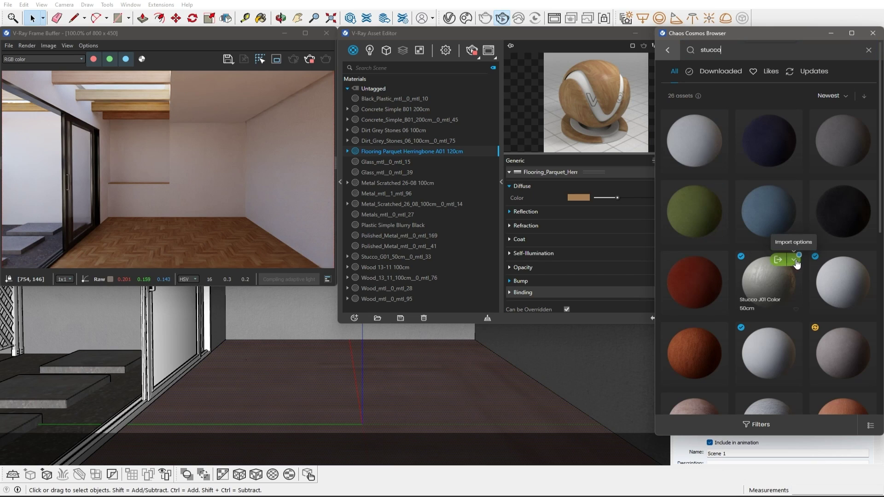
pyautogui.click(778, 261)
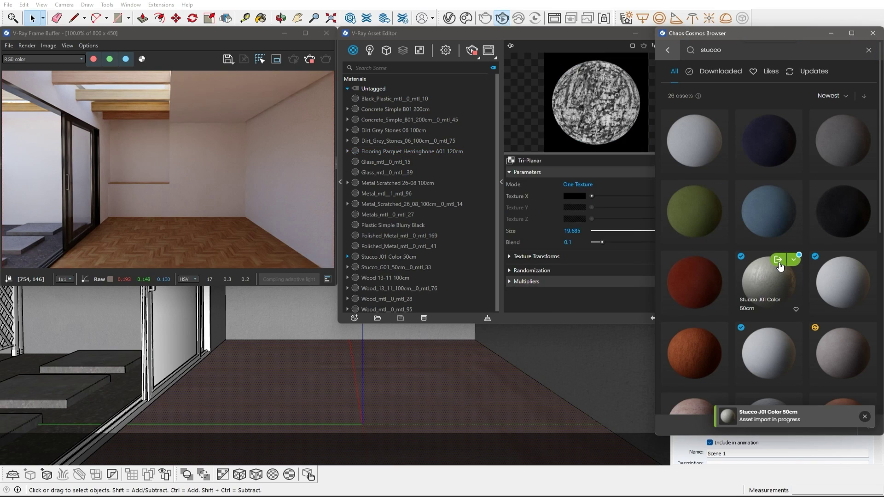
pyautogui.click(566, 349)
pyautogui.keyDown('shift'); pyautogui.click(293, 322); pyautogui.keyUp('shift')
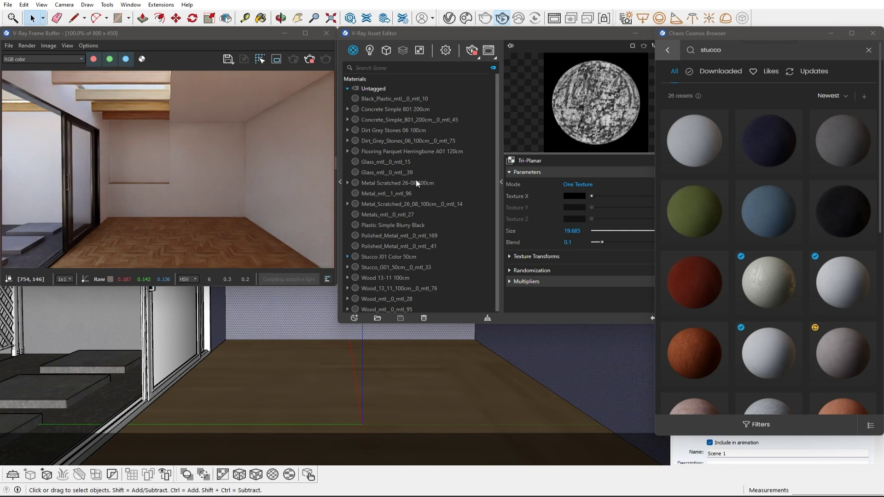
pyautogui.click(371, 257)
pyautogui.rightClick(371, 259)
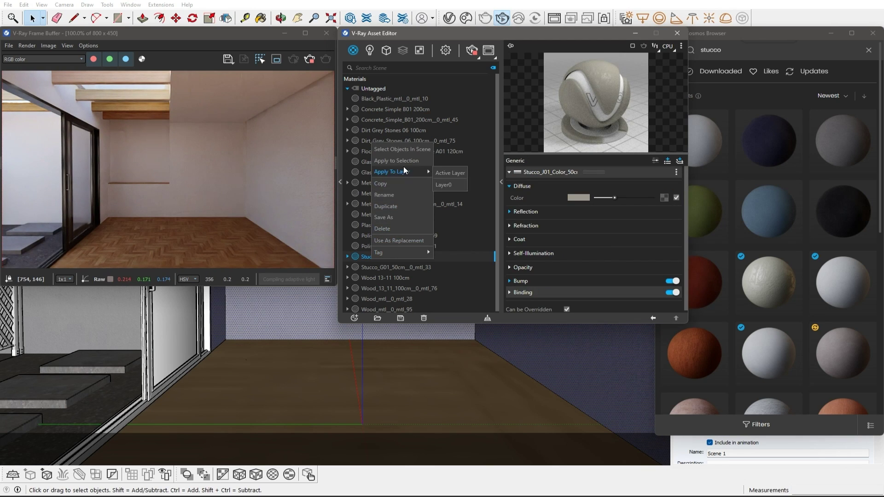
pyautogui.click(403, 162)
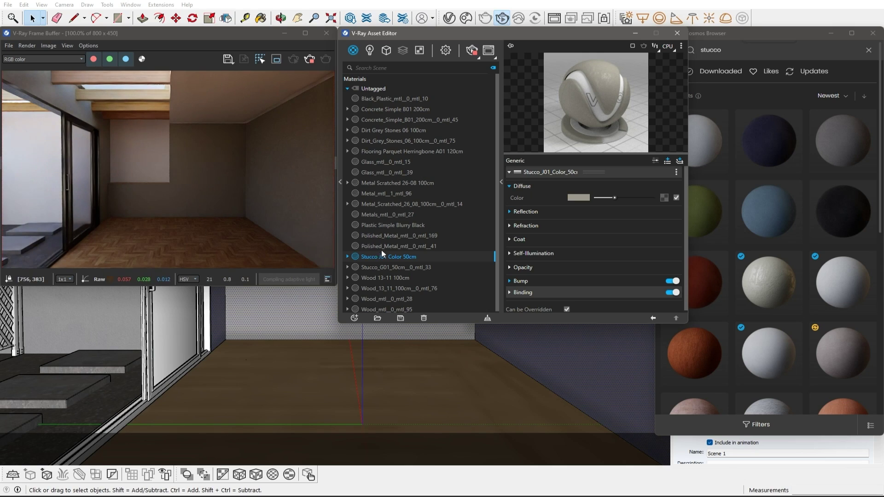
# Set the stucco reflection map's texture size to 100.
pyautogui.click(347, 256)
pyautogui.click(383, 267)
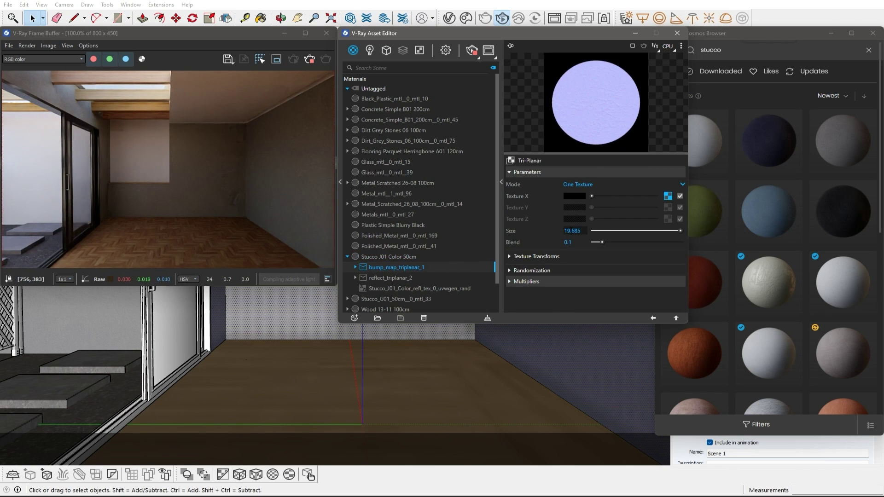
pyautogui.click(399, 278)
pyautogui.doubleClick(572, 231)
pyautogui.write('100')
pyautogui.press('Return')
# Raise the stucco material's bump amount to 5.
pyautogui.click(383, 261)
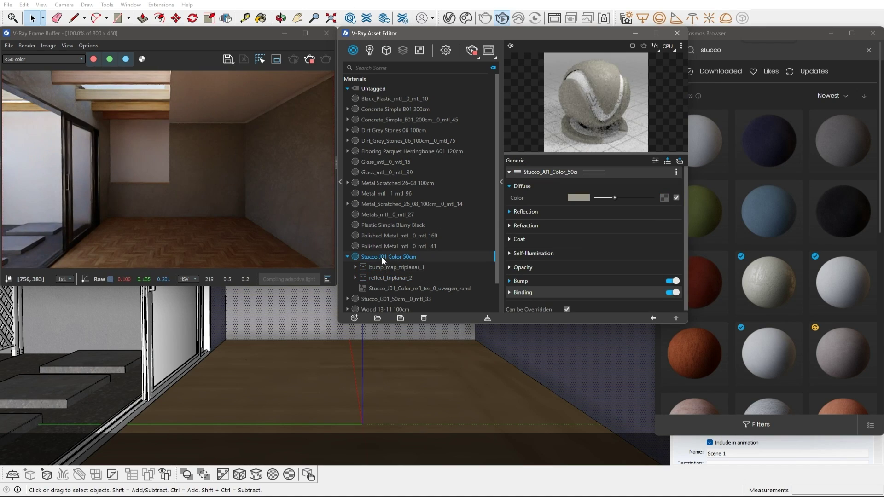
pyautogui.click(527, 281)
pyautogui.doubleClick(574, 305)
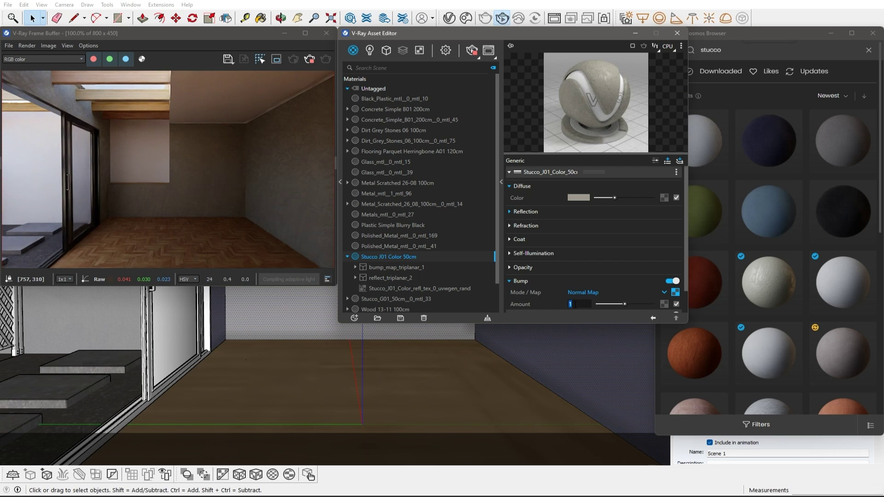
pyautogui.write('5')
pyautogui.press('Return')
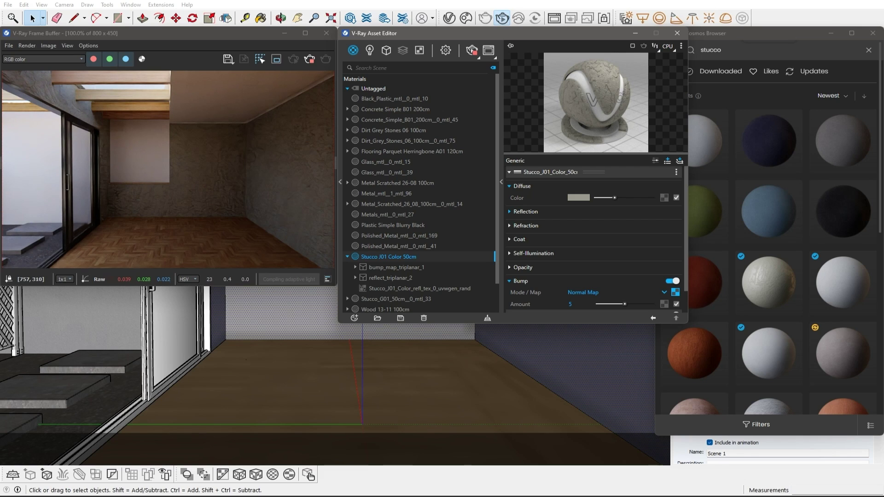
# Import Concrete Ceiling K01 200cm from a 'concrete c' Cosmos search and apply it to the ceiling.
pyautogui.click(750, 49)
pyautogui.write('concrete ceiling')
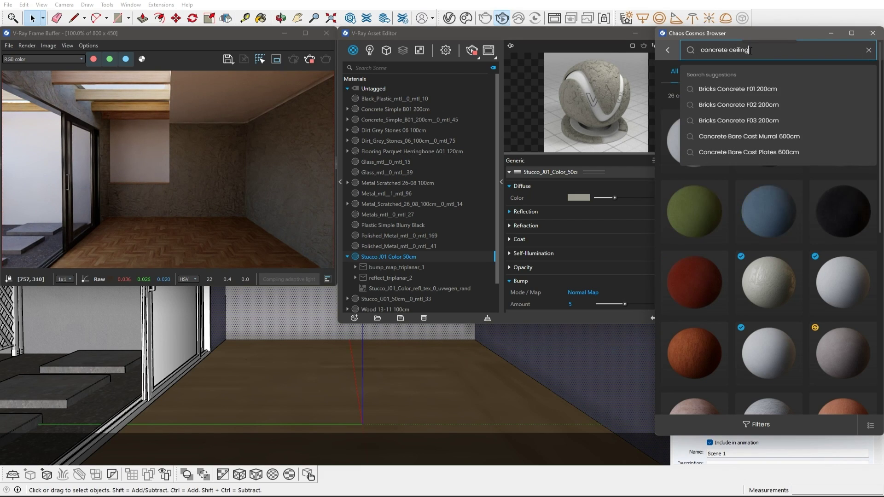
pyautogui.press('Return')
pyautogui.moveTo(761, 138)
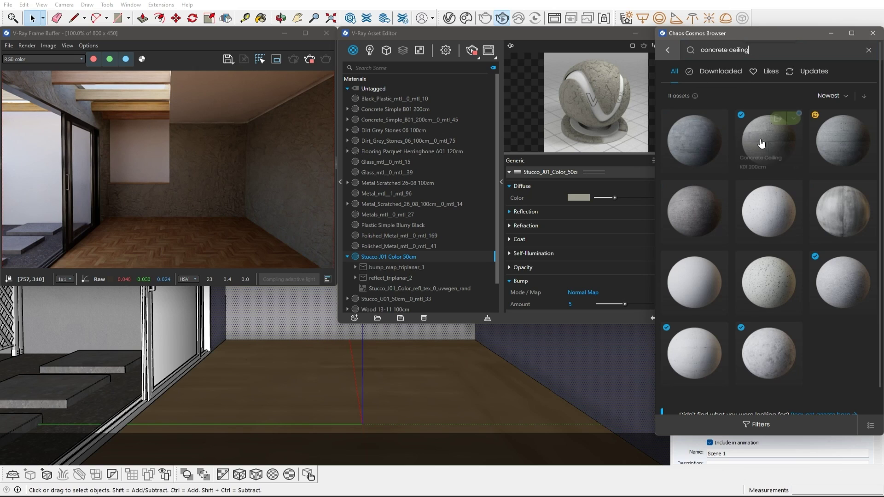
pyautogui.click(776, 122)
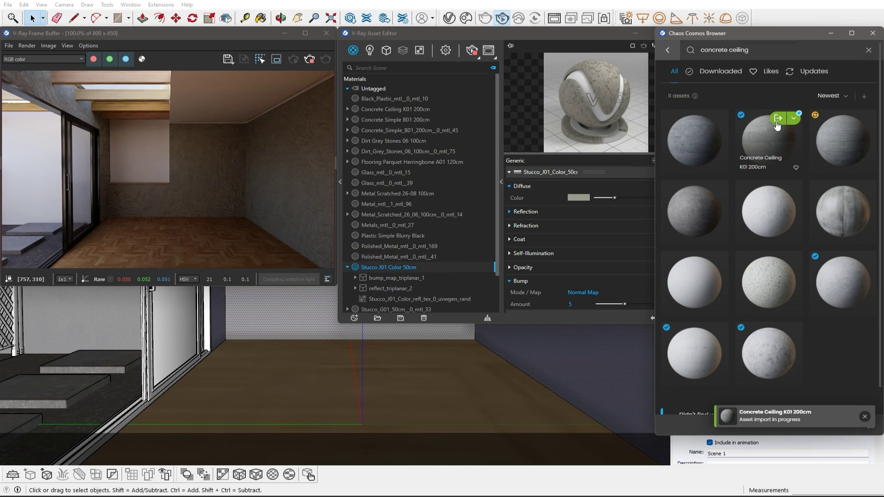
pyautogui.click(380, 110)
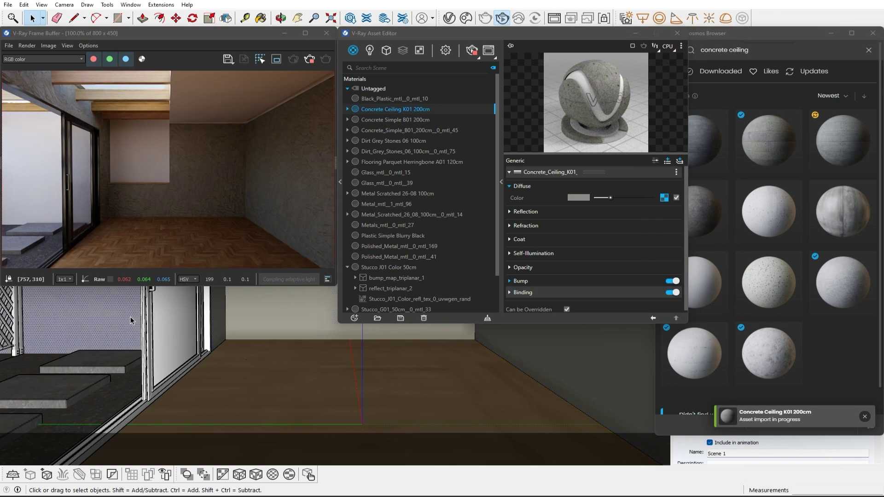
pyautogui.rightClick(382, 109)
pyautogui.click(404, 125)
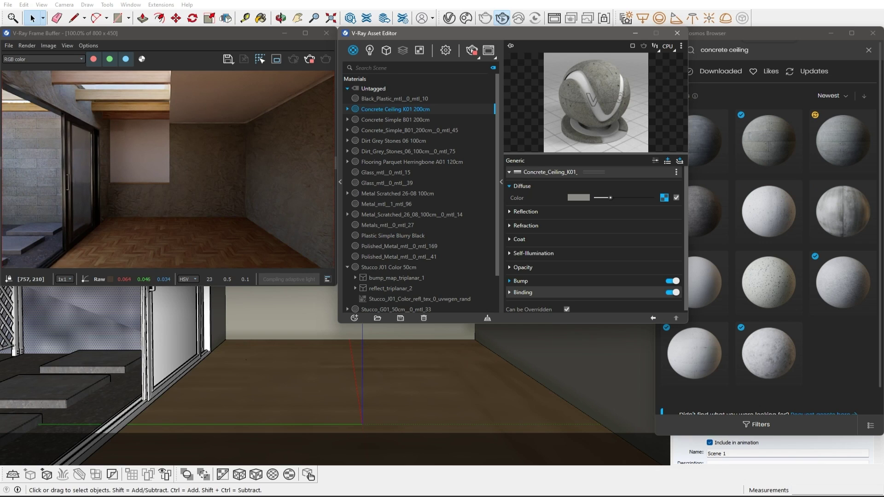
# Import Wallpaper B01 Blue 20cm from a 'wallpaper' search and apply it to the back wall.
pyautogui.tripleClick(797, 49)
pyautogui.write('wallpaper')
pyautogui.press('Return')
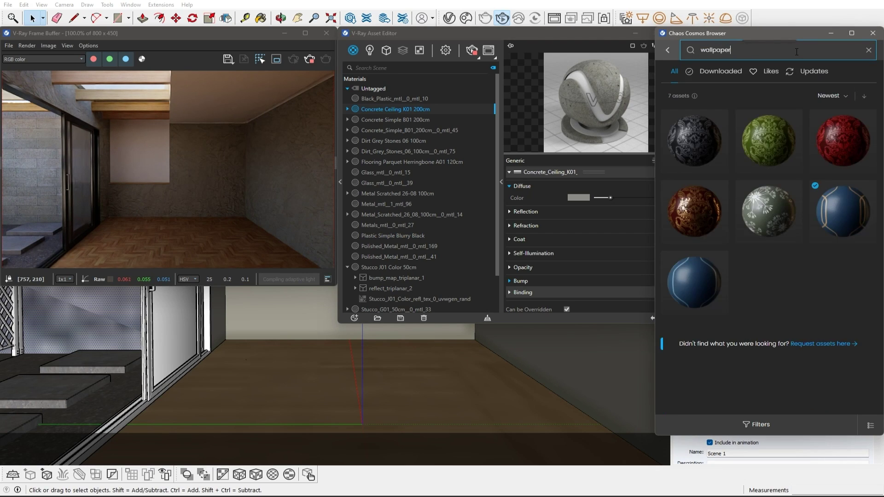
pyautogui.click(854, 191)
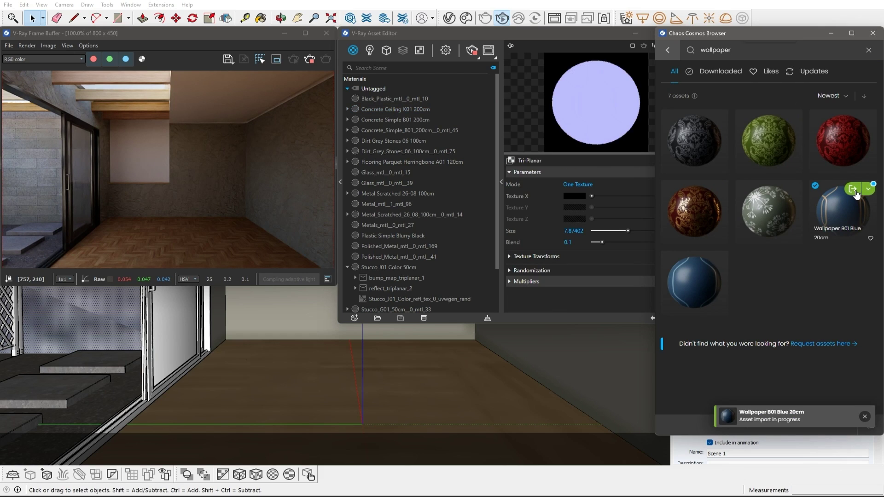
pyautogui.scroll(-3, 437, 219)
pyautogui.click(388, 268)
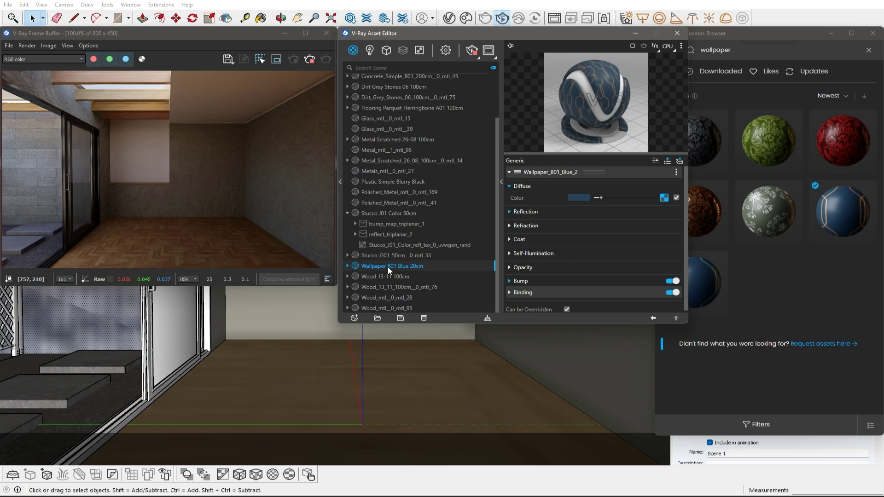
pyautogui.click(285, 33)
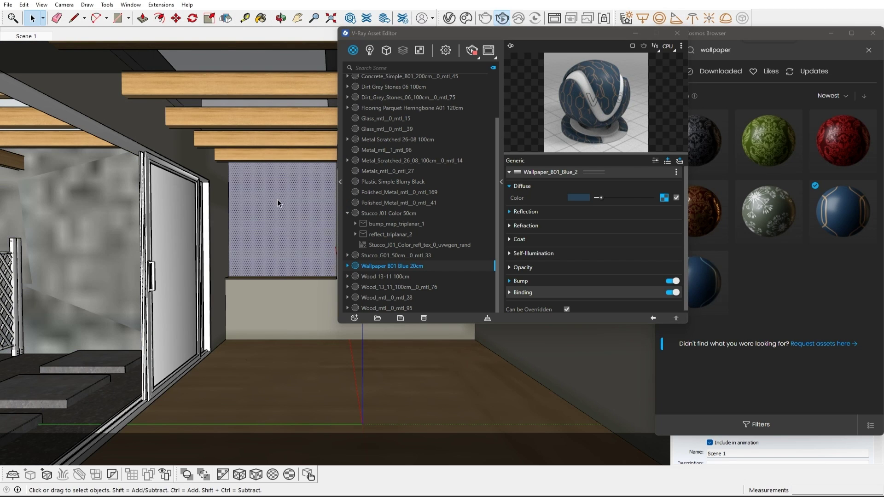
pyautogui.rightClick(388, 267)
pyautogui.click(398, 174)
pyautogui.click(554, 19)
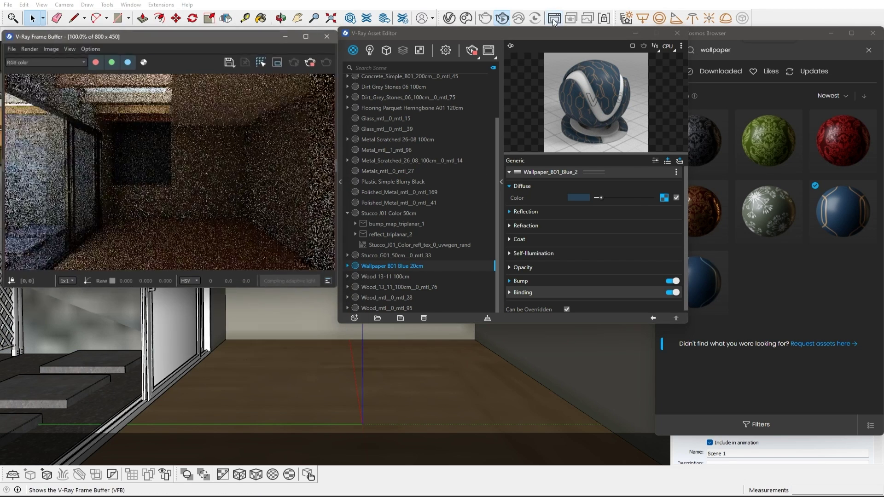
# Set the wallpaper's bump and reflection map texture sizes to 20.
pyautogui.click(349, 266)
pyautogui.click(396, 281)
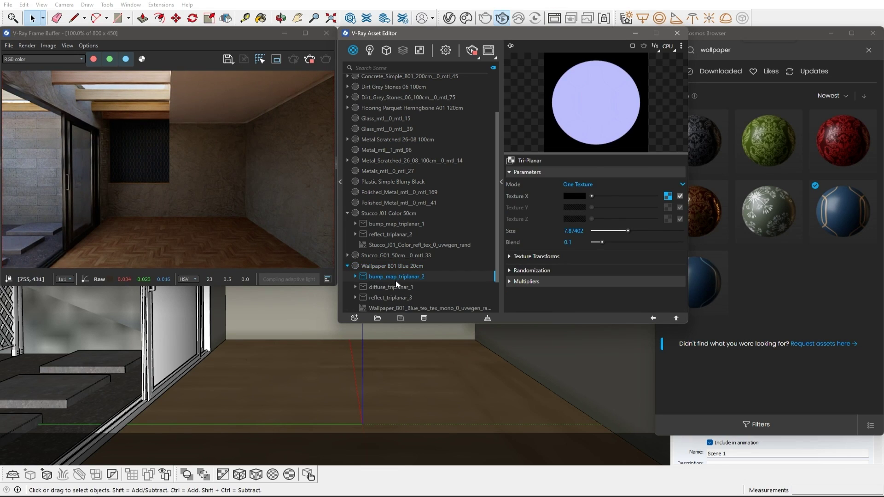
pyautogui.doubleClick(574, 231)
pyautogui.write('20')
pyautogui.press('Return')
pyautogui.click(379, 286)
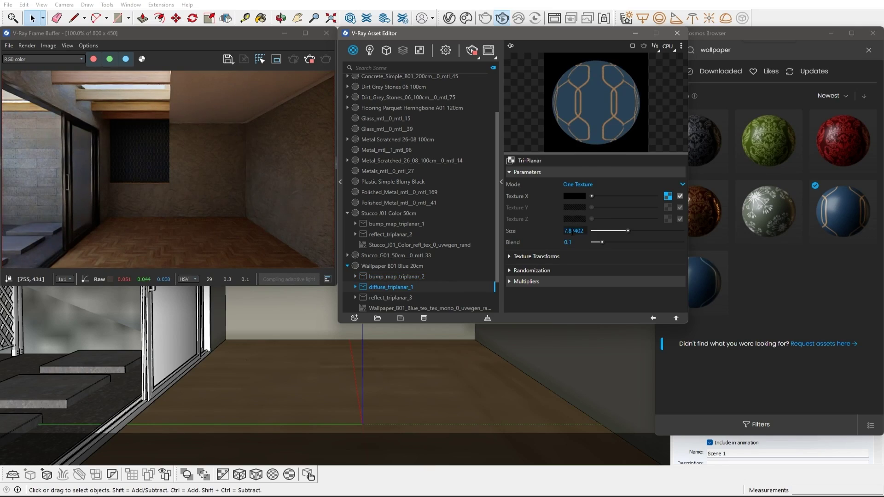
pyautogui.click(377, 297)
pyautogui.doubleClick(583, 231)
pyautogui.write('20')
pyautogui.press('Return')
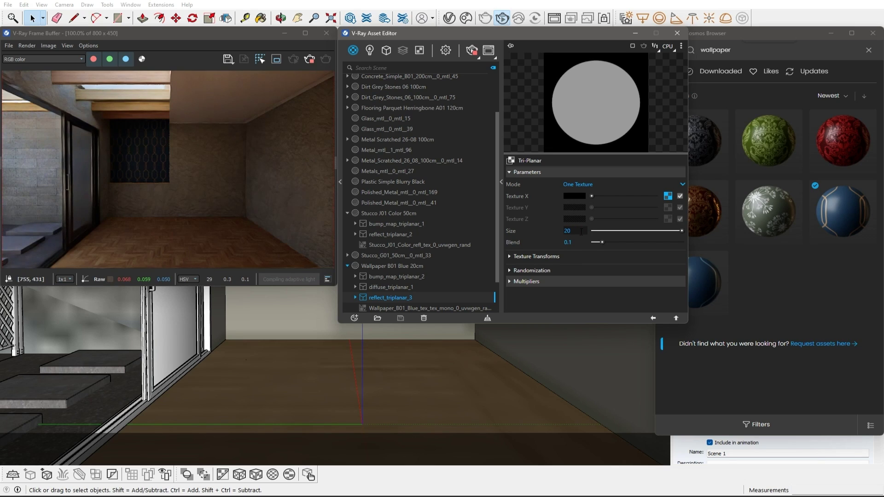
pyautogui.click(377, 266)
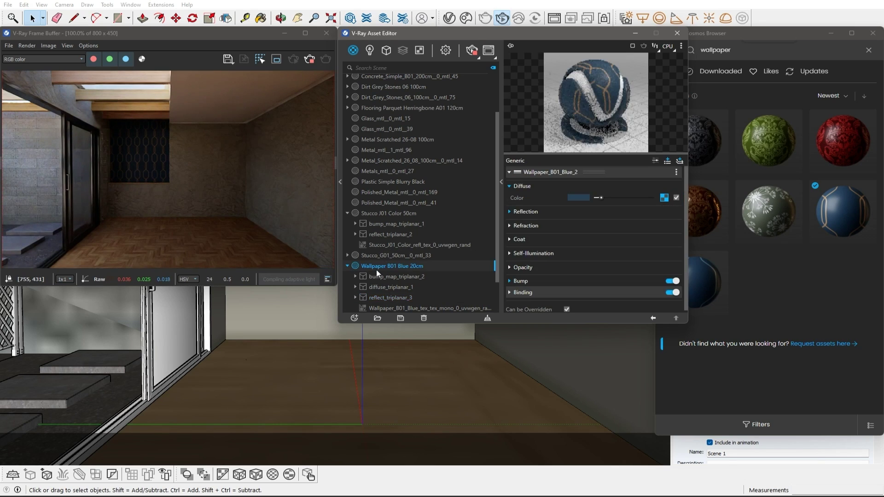
# Recolour the wallpaper pattern's mix colours to white on light grey.
pyautogui.click(667, 197)
pyautogui.click(668, 196)
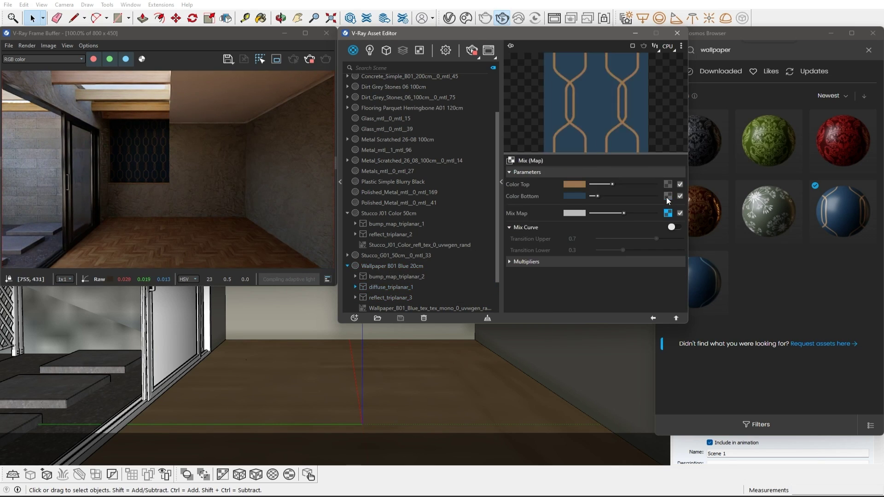
pyautogui.click(573, 184)
pyautogui.moveTo(352, 205); pyautogui.dragTo(296, 177)
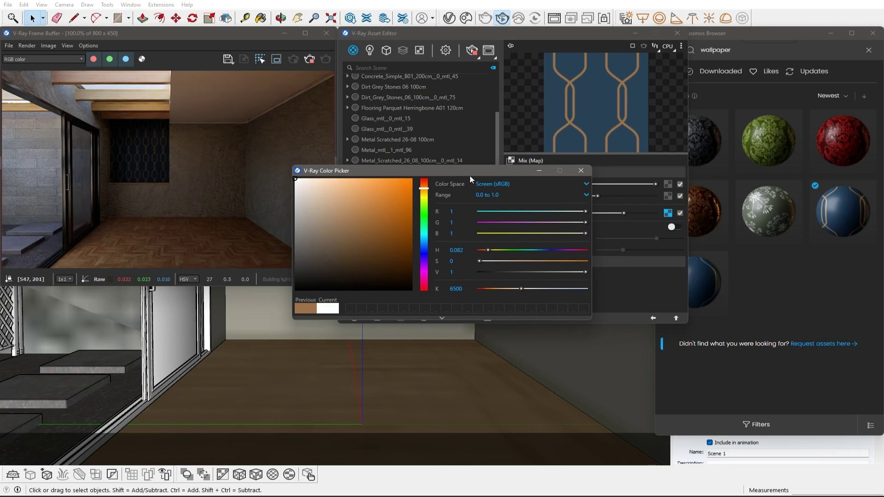
pyautogui.click(582, 170)
pyautogui.click(568, 195)
pyautogui.click(425, 197)
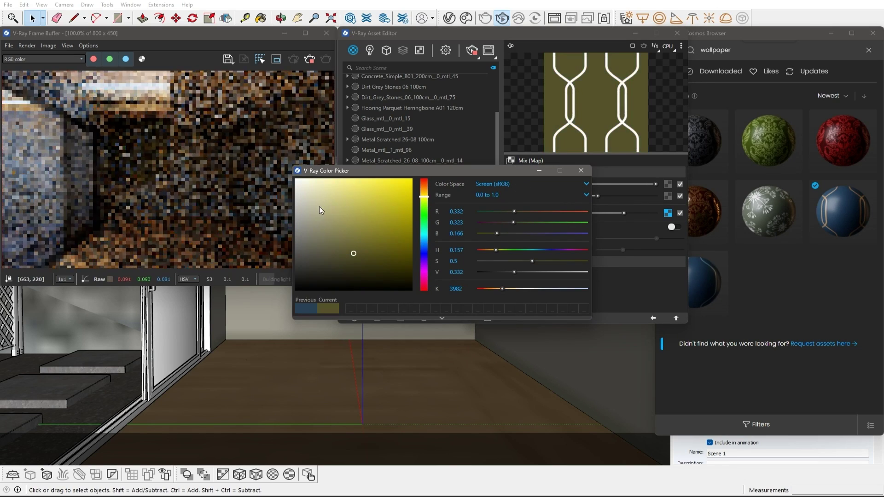
pyautogui.click(304, 225)
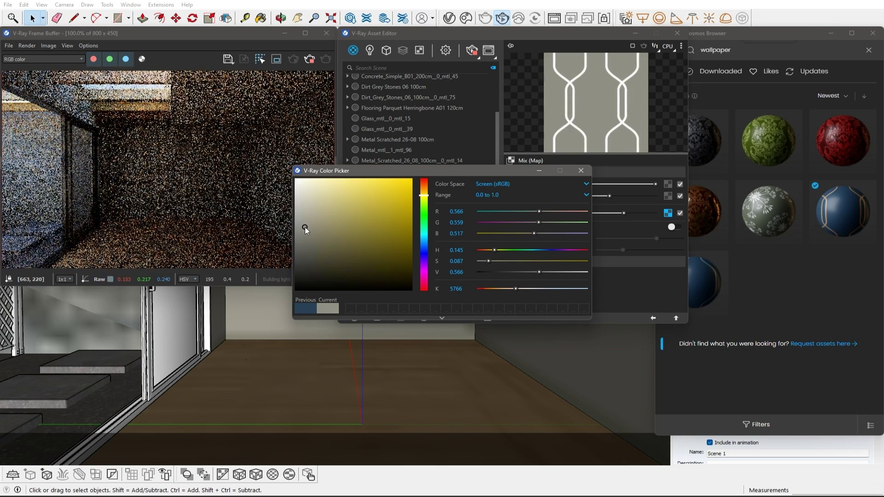
pyautogui.click(581, 172)
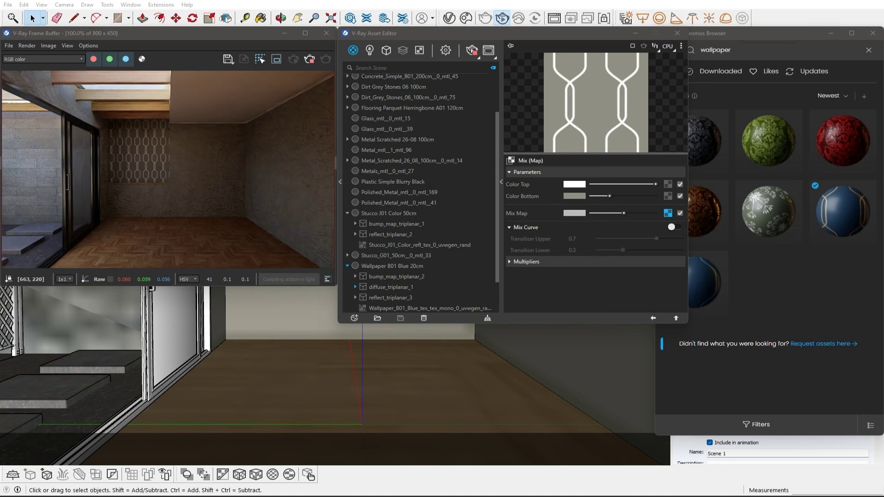
pyautogui.click(445, 51)
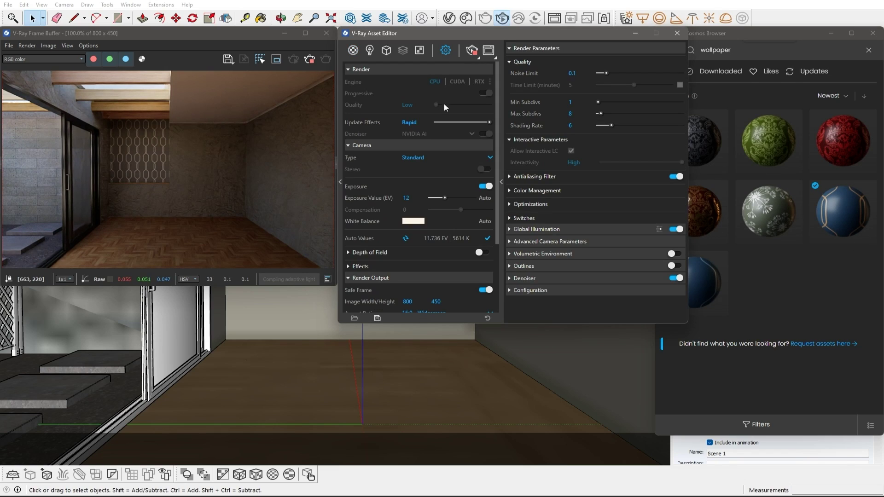
# Switch camera exposure to manual 10 EV and fix white balance at 5600 K.
pyautogui.click(485, 198)
pyautogui.click(485, 221)
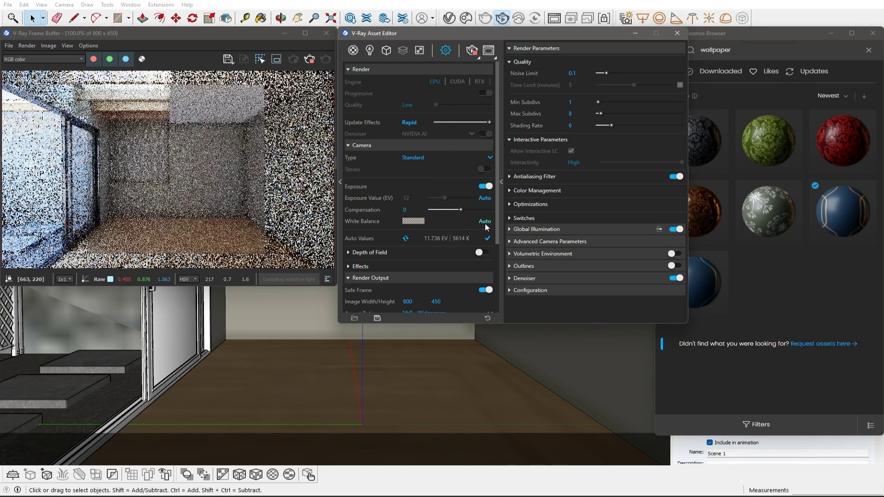
pyautogui.click(406, 238)
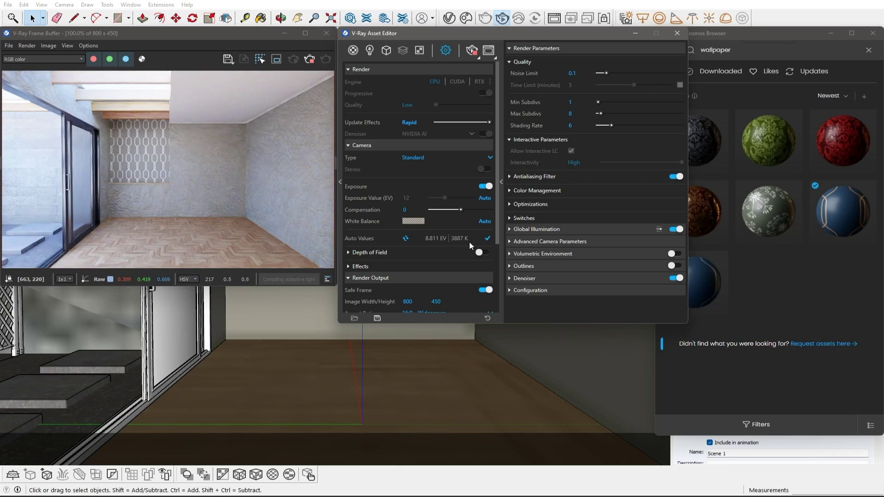
pyautogui.click(485, 198)
pyautogui.doubleClick(416, 201)
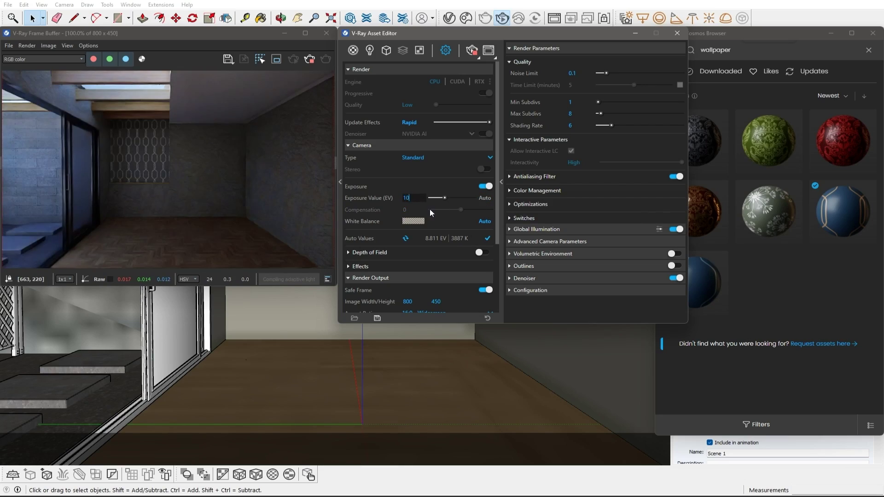
pyautogui.write('10')
pyautogui.press('Return')
pyautogui.click(484, 222)
pyautogui.doubleClick(456, 288)
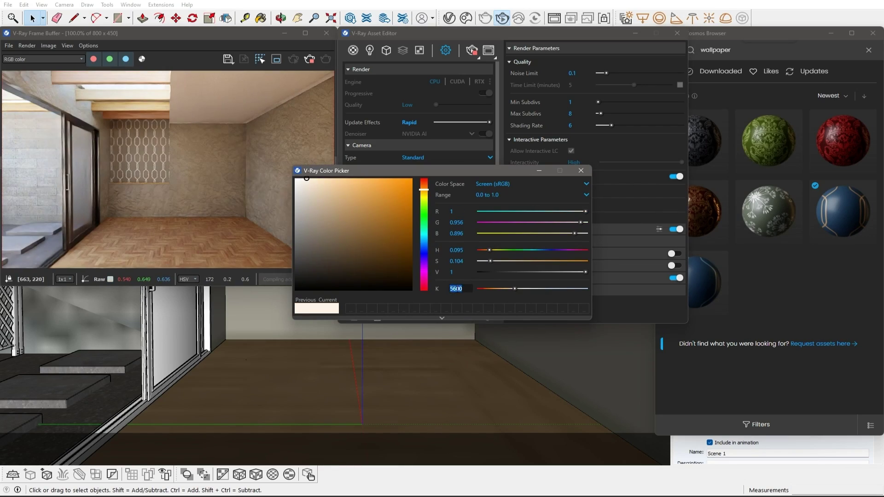
pyautogui.click(580, 170)
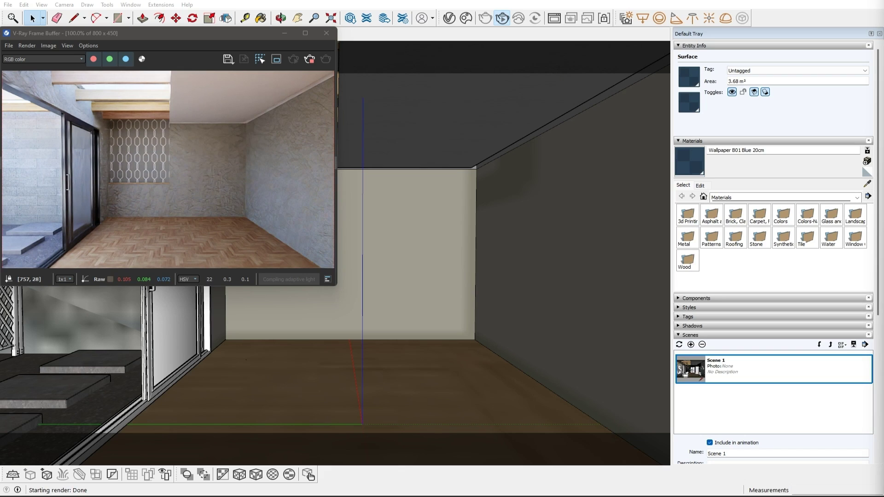
# Import the Shower 84-18 from a 'bathroom' Cosmos search and place it against the back wall.
pyautogui.click(467, 19)
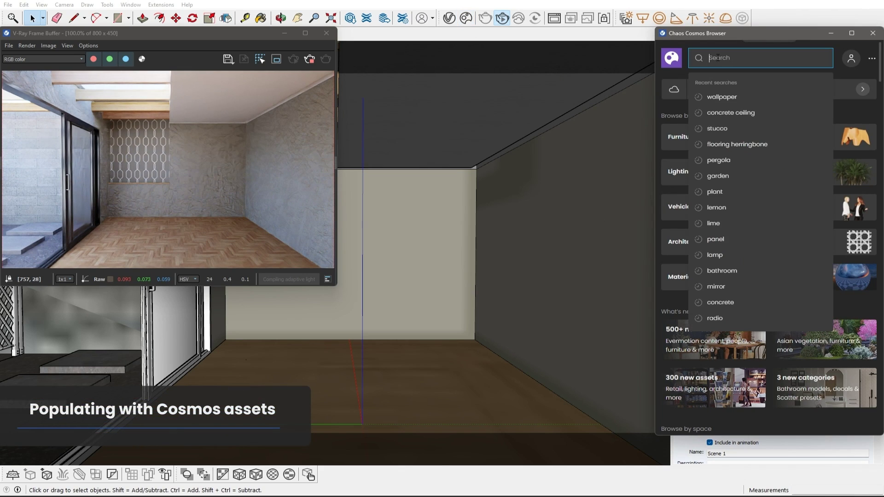
pyautogui.write('bathroom')
pyautogui.press('Return')
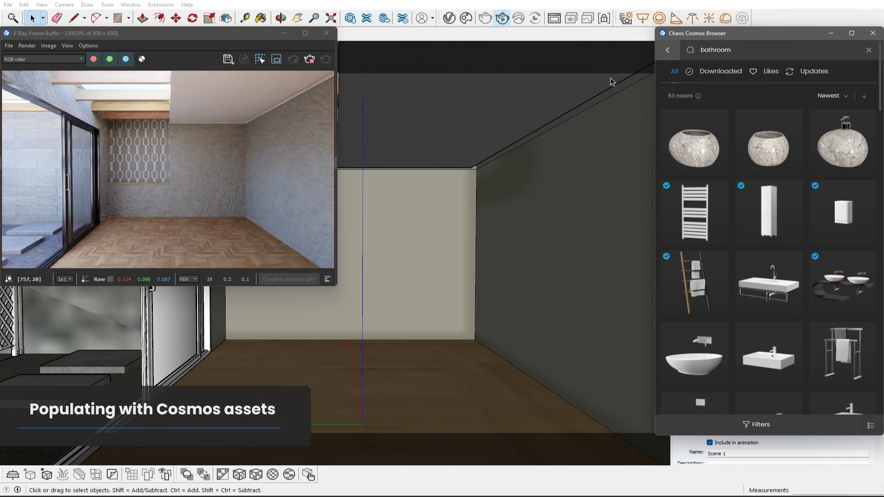
pyautogui.scroll(-3, 758, 326)
pyautogui.scroll(-10, 758, 326)
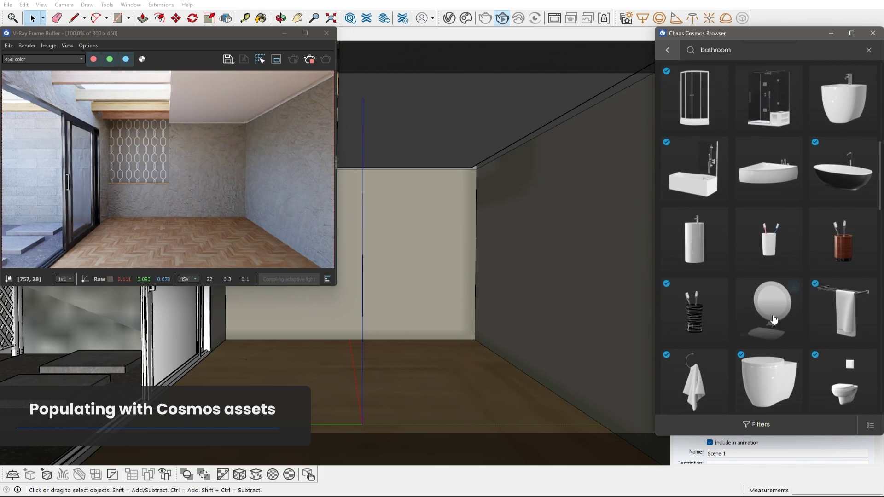
pyautogui.click(793, 259)
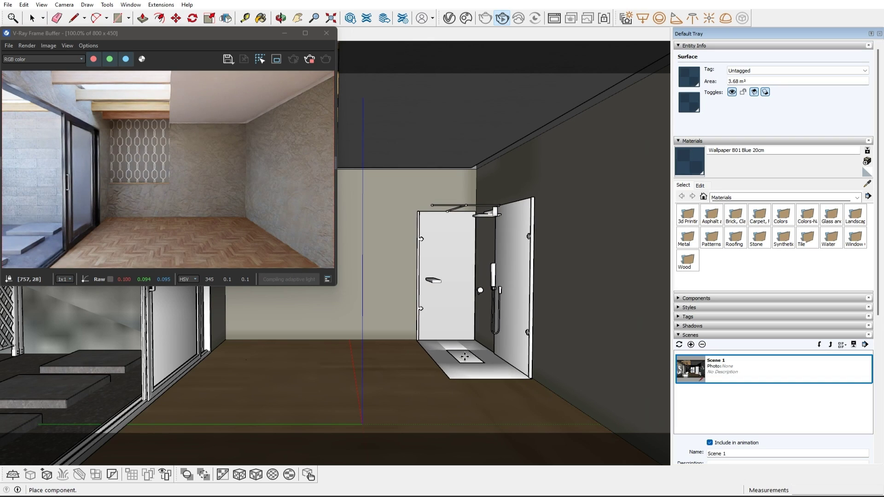
pyautogui.click(465, 356)
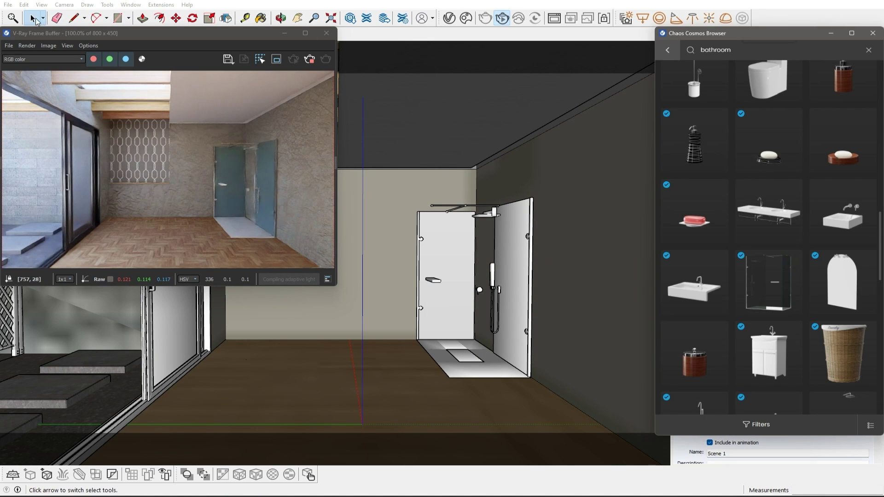
pyautogui.click(36, 19)
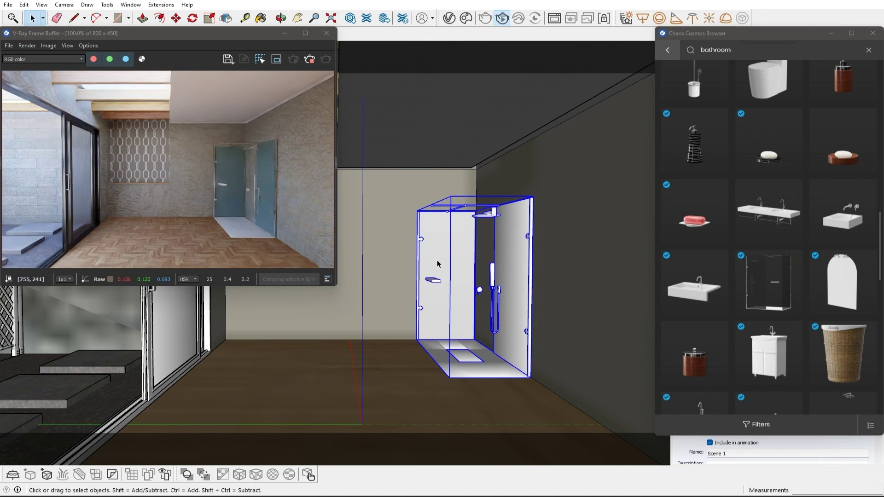
pyautogui.moveTo(478, 262); pyautogui.dragTo(514, 238, button='middle')
pyautogui.scroll(4, 515, 238)
pyautogui.press('m')
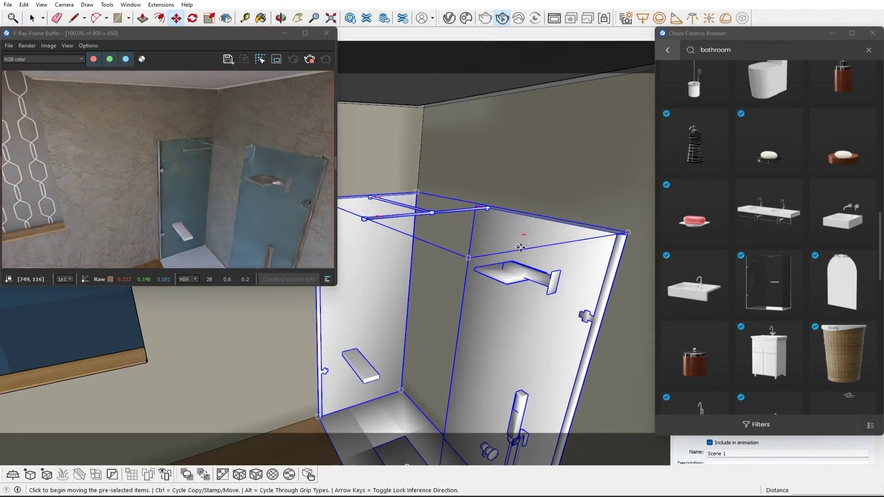
pyautogui.click(520, 247)
pyautogui.press('Escape')
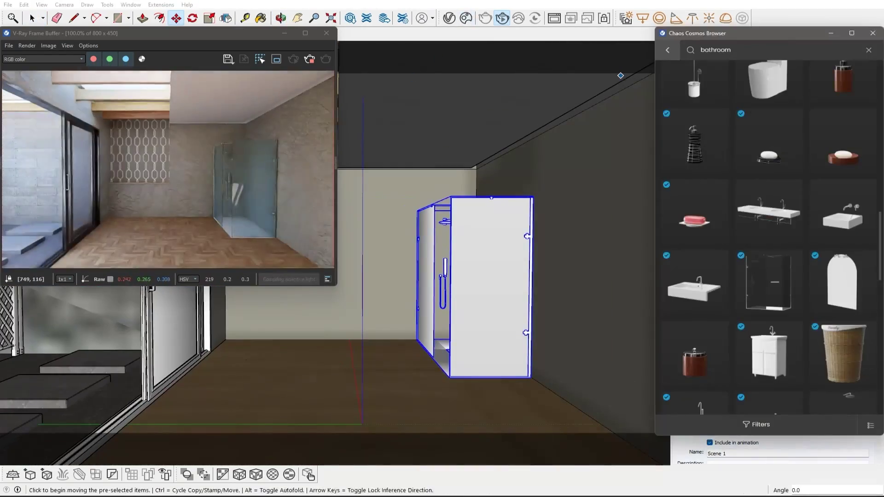
# Merge the shower proxy and change its white plastic material to Black_Plastic.
pyautogui.click(451, 20)
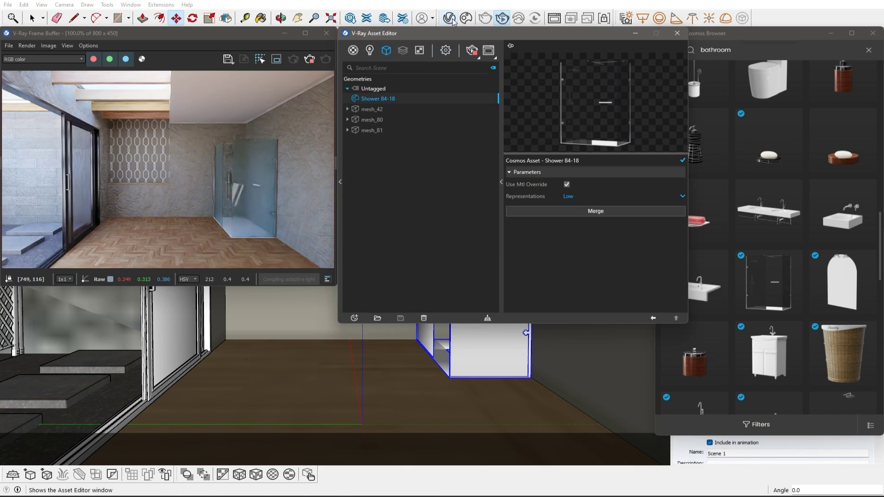
pyautogui.click(604, 210)
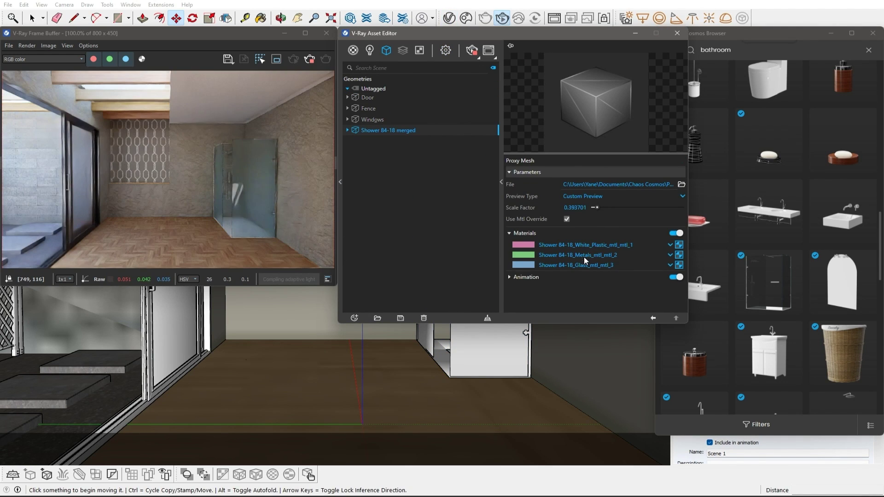
pyautogui.click(672, 245)
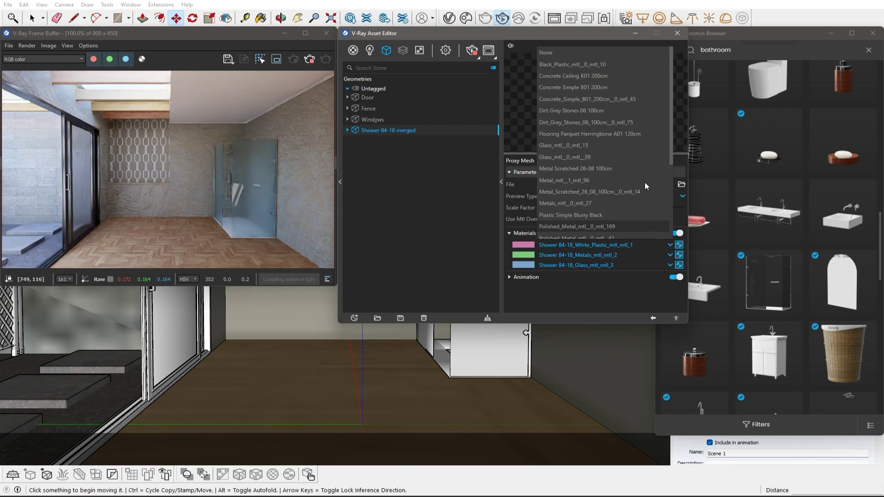
pyautogui.click(565, 65)
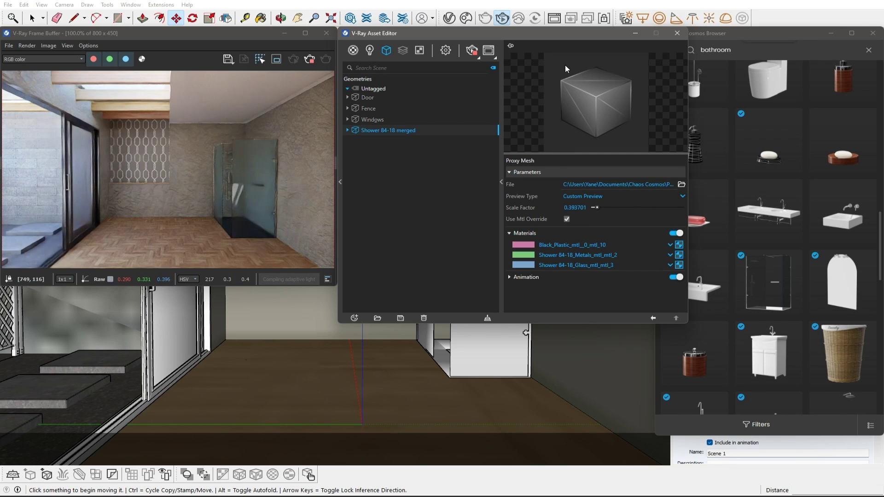
pyautogui.click(677, 33)
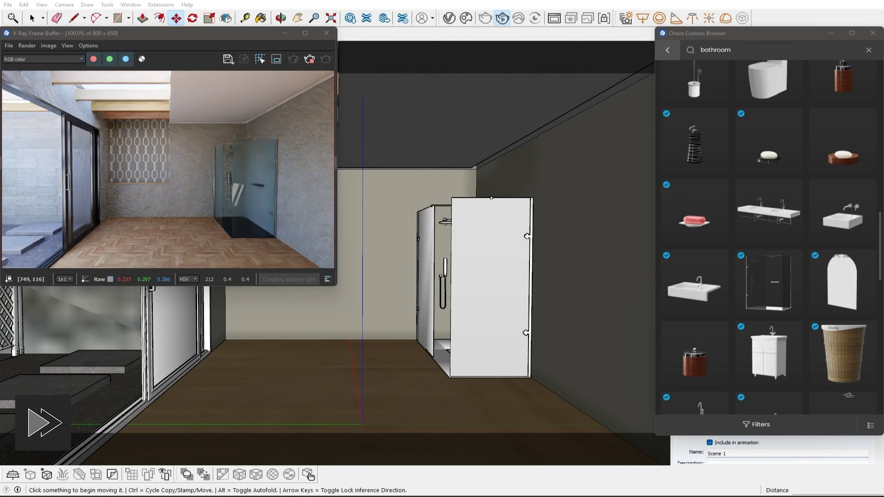
# Place the tall cabinet, washbasin unit, toilet and freestanding bathtub from Cosmos into the bathroom.
pyautogui.click(793, 259)
pyautogui.click(407, 348)
pyautogui.scroll(-2, 772, 263)
pyautogui.click(794, 238)
pyautogui.click(368, 354)
pyautogui.scroll(3, 805, 292)
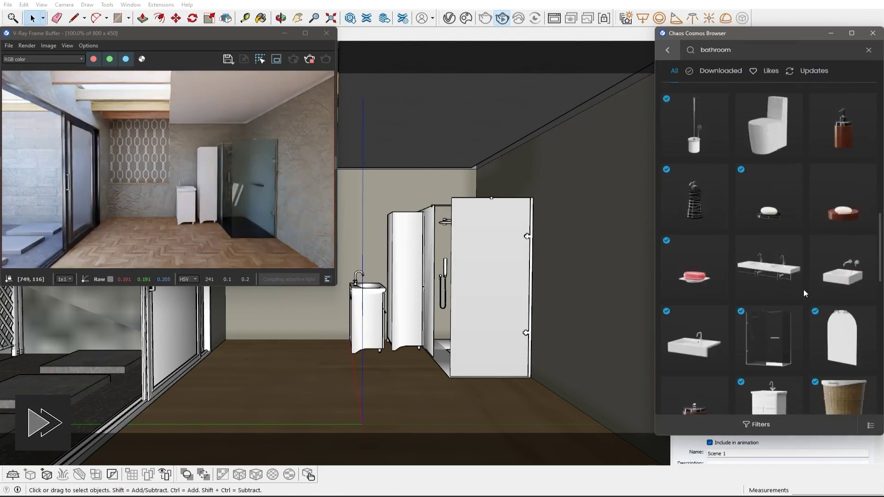
pyautogui.click(292, 346)
pyautogui.click(750, 205)
pyautogui.click(193, 405)
# Search 'mirror', import the arched mirror and rotate it to face the room.
pyautogui.doubleClick(716, 50)
pyautogui.write('mirror')
pyautogui.click(767, 283)
pyautogui.click(360, 258)
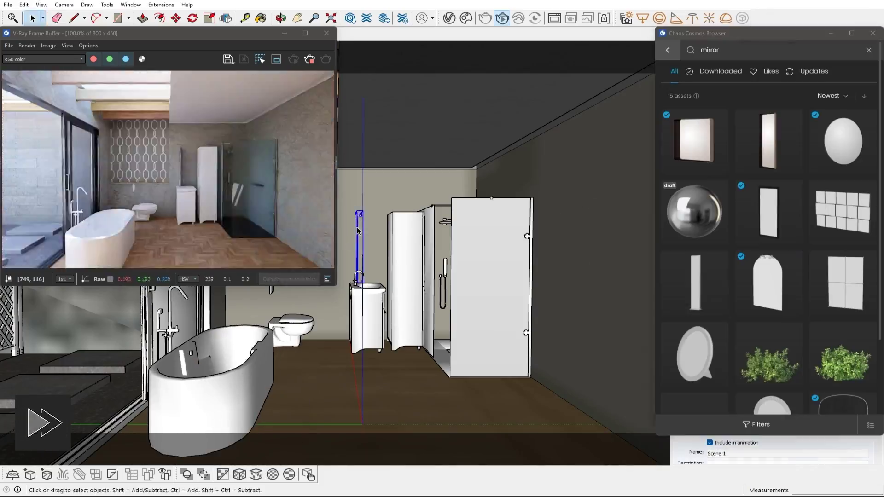
pyautogui.scroll(5, 362, 258)
pyautogui.press('m')
pyautogui.click(450, 237)
pyautogui.click(487, 206)
pyautogui.click(489, 206)
pyautogui.moveTo(442, 240); pyautogui.dragTo(428, 276, button='middle')
pyautogui.click(411, 349)
# Turn the washbasin unit against the wall and set the tall cabinet beside it.
pyautogui.click(410, 349)
pyautogui.click(363, 352)
pyautogui.moveTo(405, 322); pyautogui.dragTo(506, 281, button='middle')
pyautogui.click(535, 276)
pyautogui.click(534, 272)
pyautogui.click(503, 281)
pyautogui.click(503, 276)
# Rotate the toilet to face the room and set it against the wall.
pyautogui.click(493, 264)
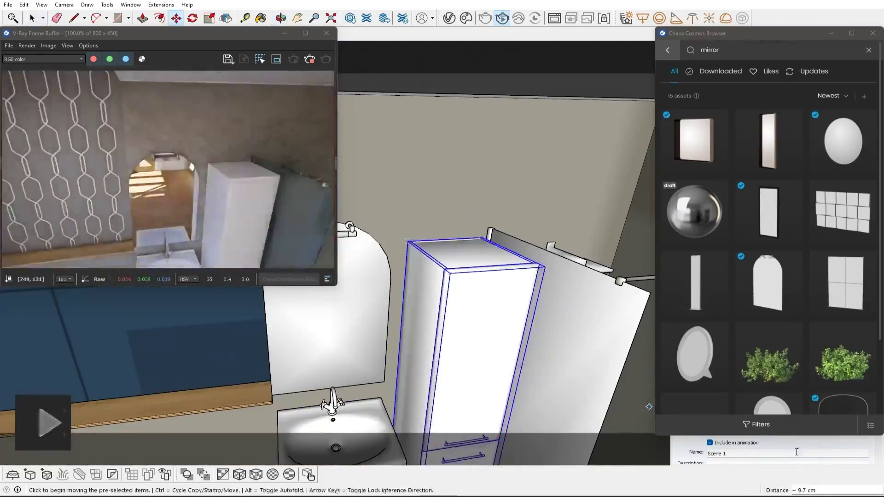
pyautogui.click(873, 33)
pyautogui.moveTo(465, 258); pyautogui.dragTo(383, 342, button='middle')
pyautogui.click(444, 385)
pyautogui.press('q')
pyautogui.click(509, 296)
pyautogui.press('m')
pyautogui.doubleClick(740, 375)
pyautogui.click(350, 17)
# Add the Antique Radio from a 'radio' search and slide it along the wall shelf.
pyautogui.write('radio')
pyautogui.moveTo(442, 276); pyautogui.dragTo(461, 295, button='middle')
pyautogui.click(720, 162)
pyautogui.click(375, 308)
pyautogui.press('q')
pyautogui.press('m')
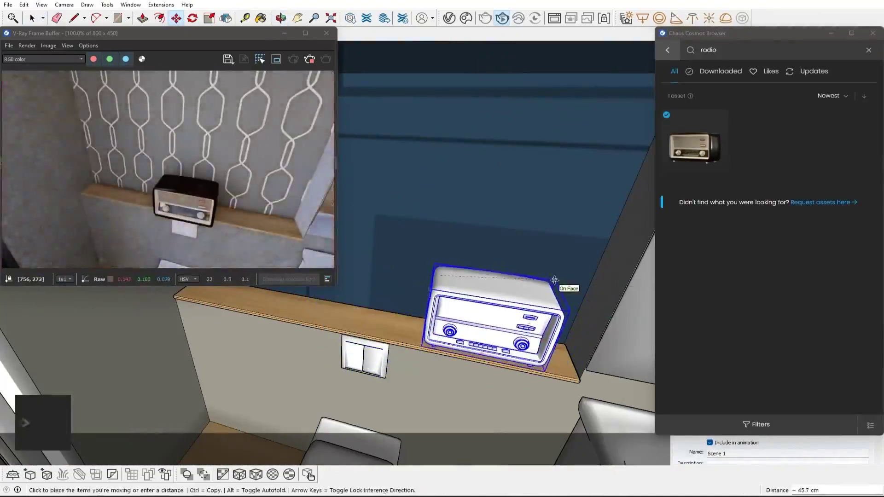
pyautogui.click(554, 280)
pyautogui.moveTo(732, 50); pyautogui.dragTo(617, 80)
# Search 'bathroom' and import the Bathroom Heater 84-25 into the room.
pyautogui.write('bathroom')
pyautogui.press('Return')
pyautogui.scroll(-10, 797, 221)
pyautogui.scroll(10, 797, 221)
pyautogui.click(712, 234)
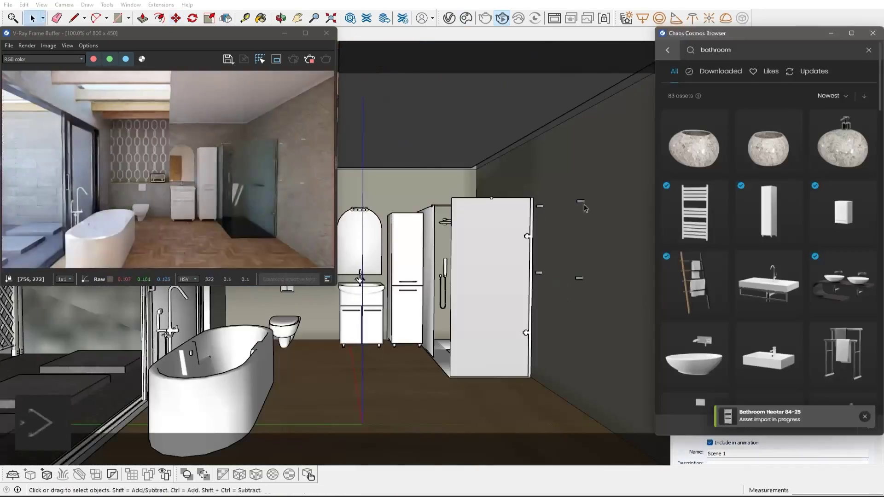
pyautogui.scroll(5, 583, 206)
pyautogui.click(515, 230)
# Rotate the heater onto the wall beside the shower and return to the Scene 1 view.
pyautogui.click(488, 188)
pyautogui.click(475, 177)
pyautogui.click(587, 248)
pyautogui.click(592, 249)
pyautogui.click(872, 33)
pyautogui.doubleClick(740, 372)
pyautogui.press('space')
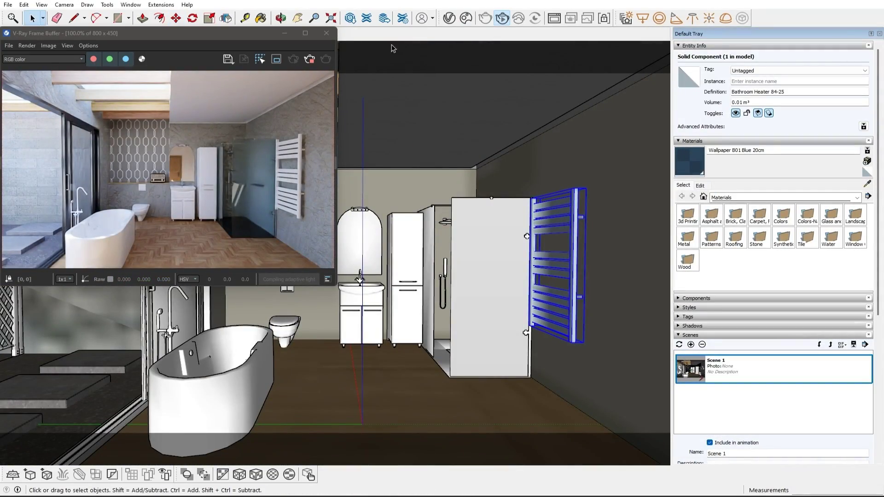
# Merge the heater asset in the Asset Editor and give it the Black_Plastic material.
pyautogui.click(447, 21)
pyautogui.click(594, 212)
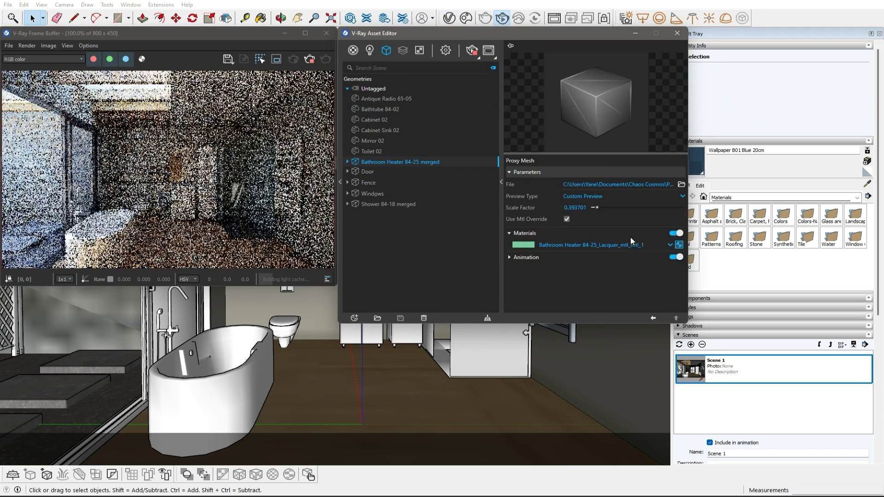
pyautogui.click(667, 246)
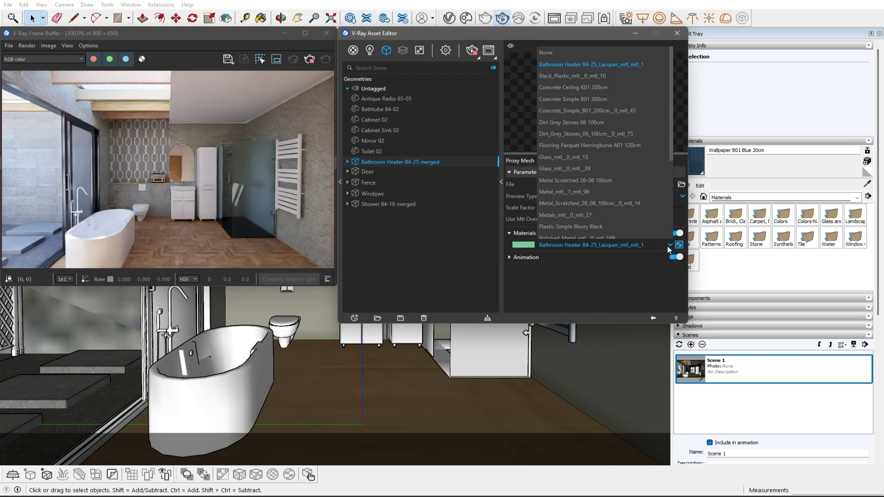
pyautogui.click(582, 73)
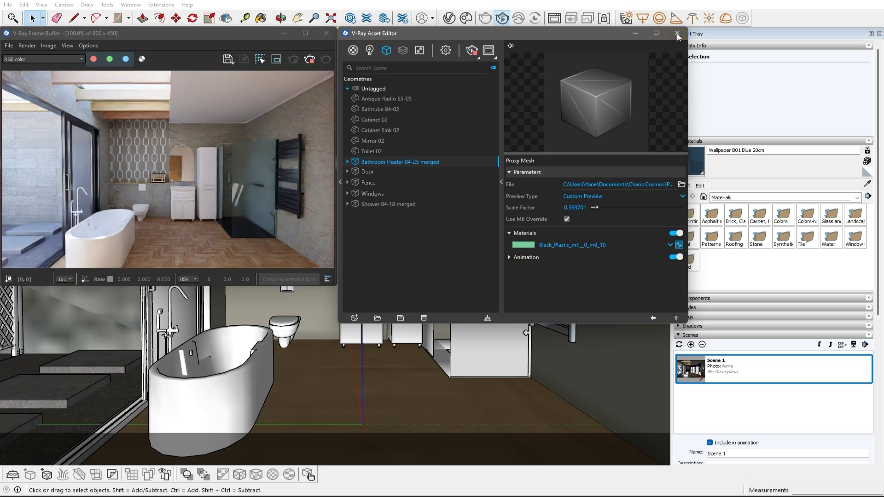
pyautogui.click(677, 34)
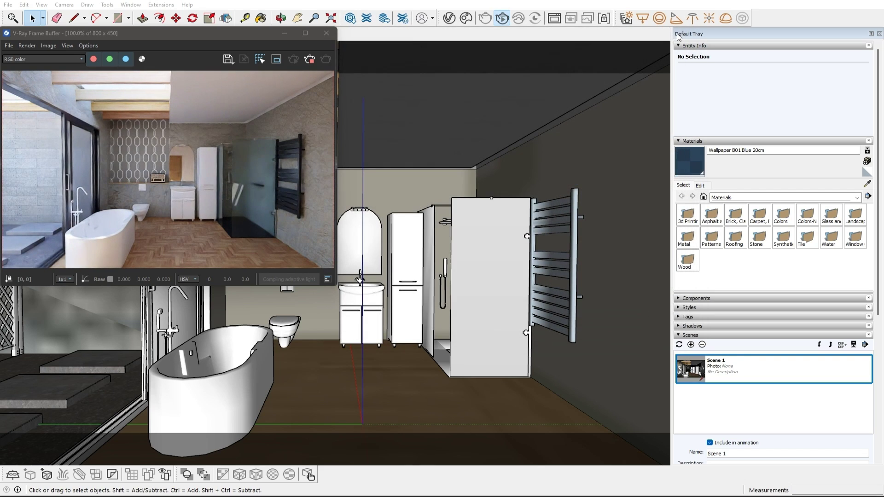
pyautogui.click(468, 22)
# Search 'lemon' and place Cosmos Lemon Tree 003 near the glass wall.
pyautogui.click(735, 50)
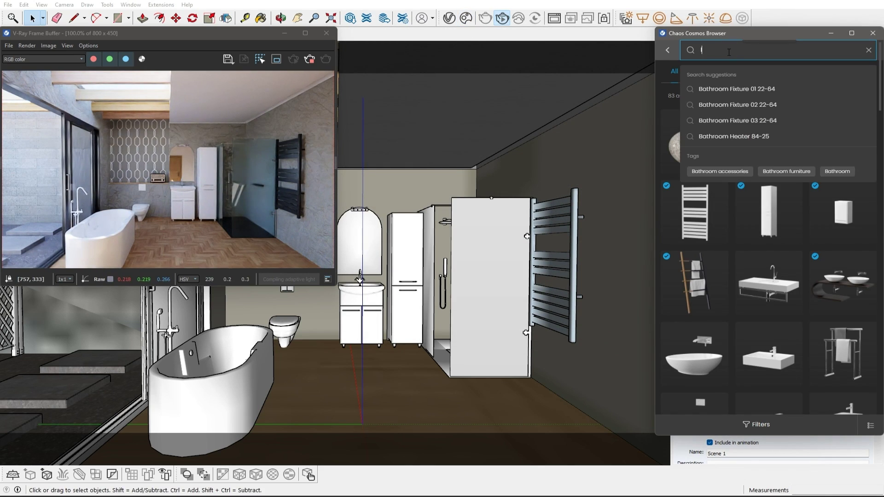
pyautogui.write('lemon')
pyautogui.press('Return')
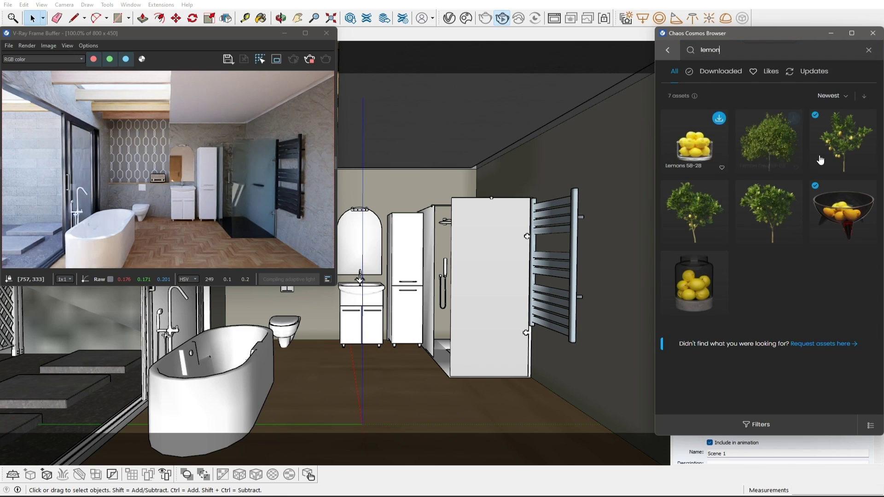
pyautogui.click(820, 160)
pyautogui.click(118, 380)
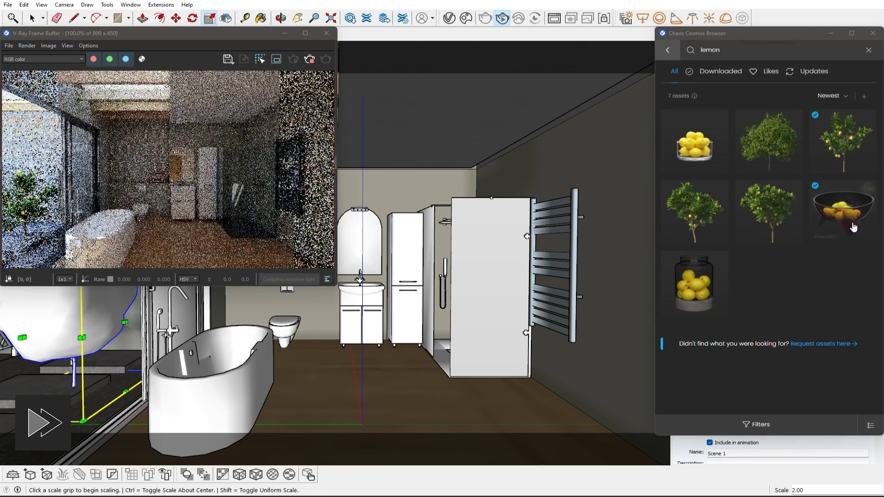
pyautogui.click(729, 51)
# Search 'quandong' and place Quandong 002 beside the glass wall.
pyautogui.write('quandong')
pyautogui.press('Return')
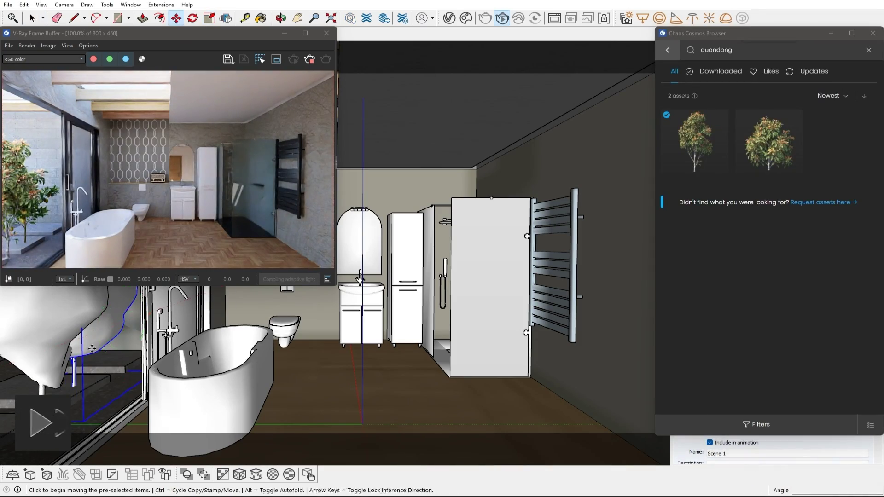
pyautogui.moveTo(92, 348); pyautogui.dragTo(76, 407)
pyautogui.press('space')
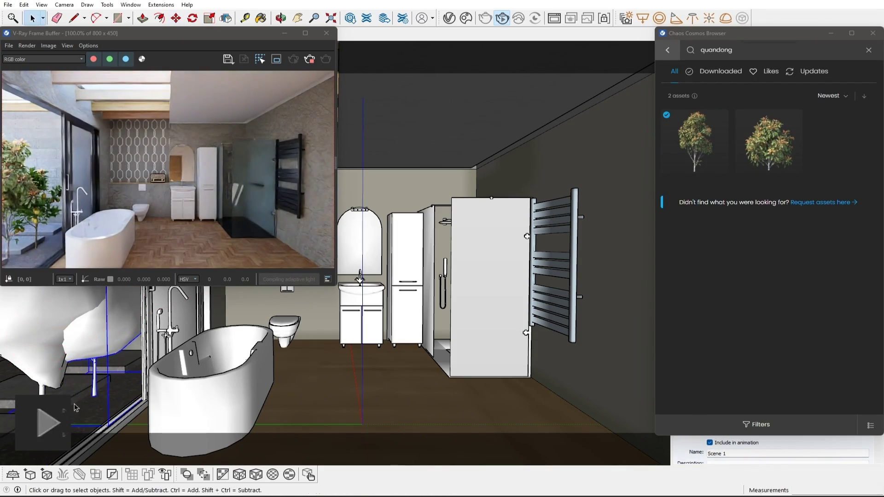
pyautogui.press('space')
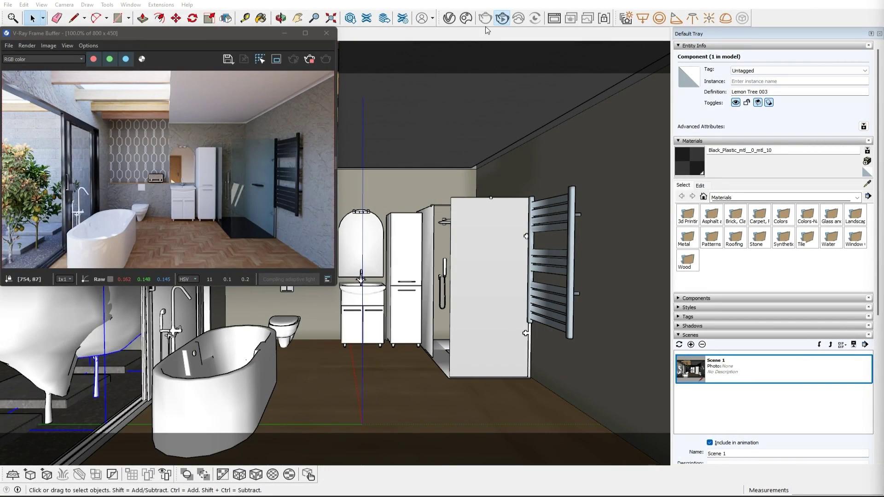
# Search 'lamp' and place the white box ceiling lamp on the ceiling.
pyautogui.click(466, 18)
pyautogui.click(756, 66)
pyautogui.write('lamp')
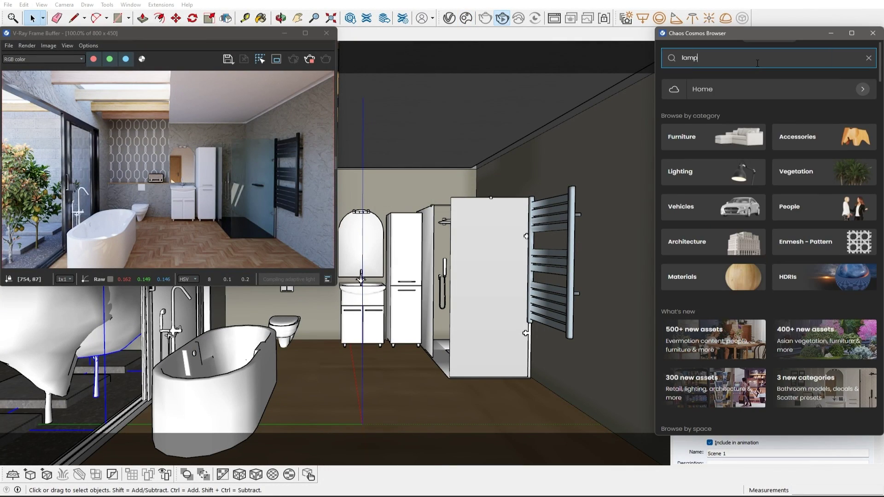
pyautogui.press('Return')
pyautogui.scroll(-14, 778, 236)
pyautogui.scroll(1, 850, 306)
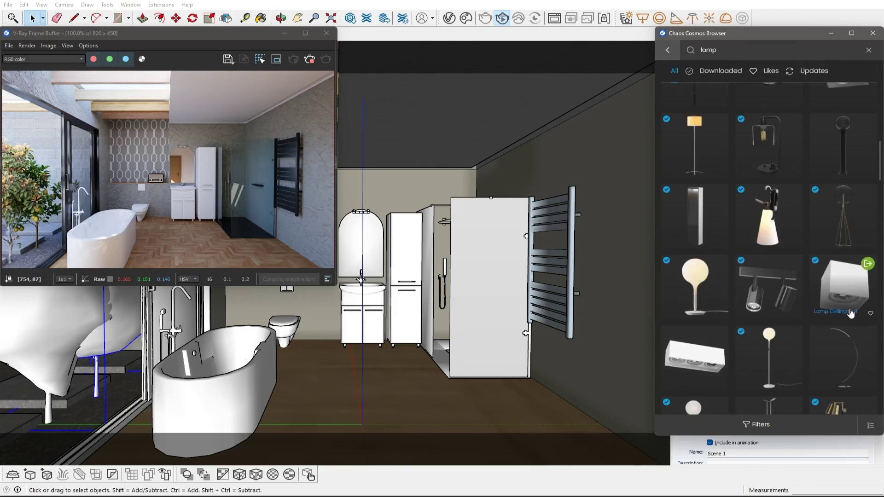
pyautogui.click(866, 264)
pyautogui.click(365, 150)
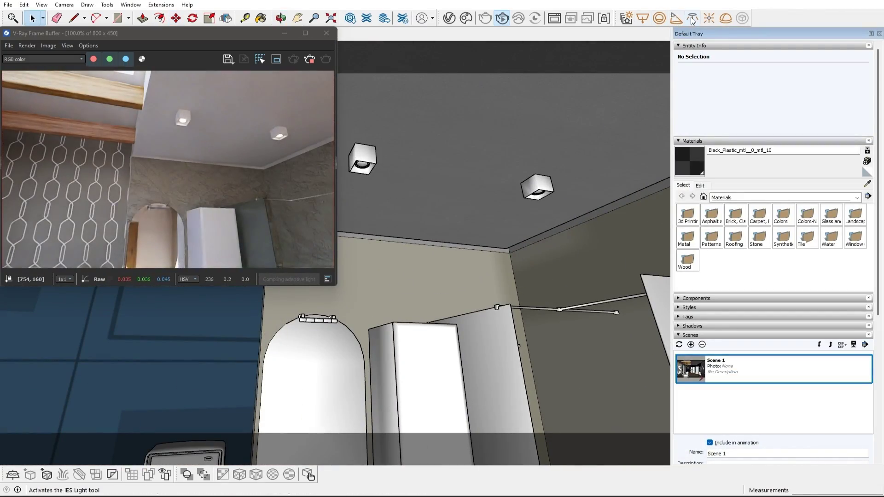
# Add a 5.IES light under the first ceiling lamp and copy it under the second.
pyautogui.click(692, 18)
pyautogui.click(483, 265)
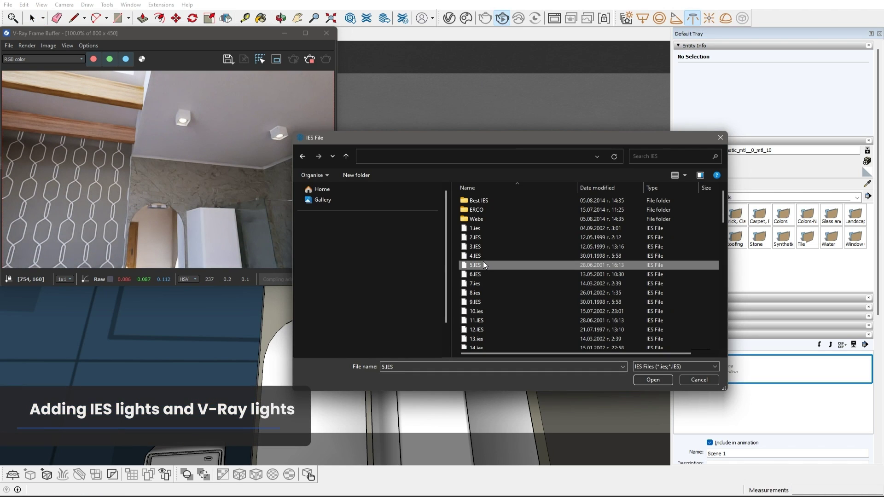
pyautogui.click(653, 382)
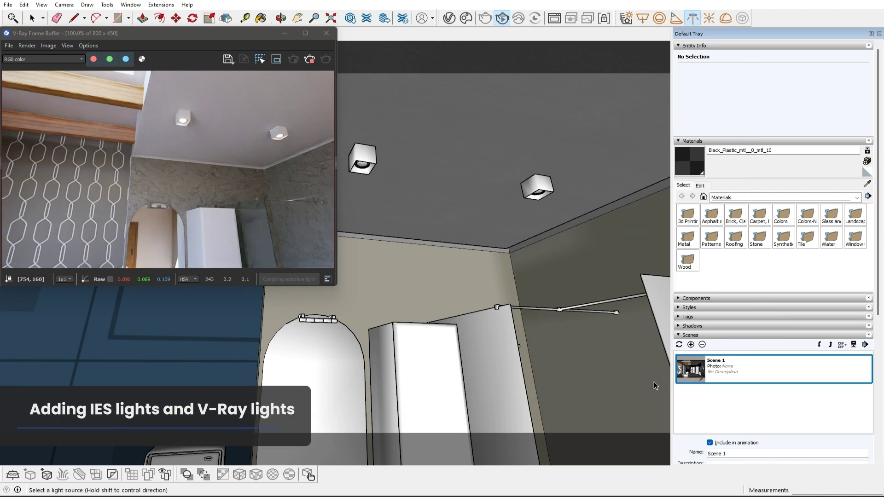
pyautogui.click(364, 165)
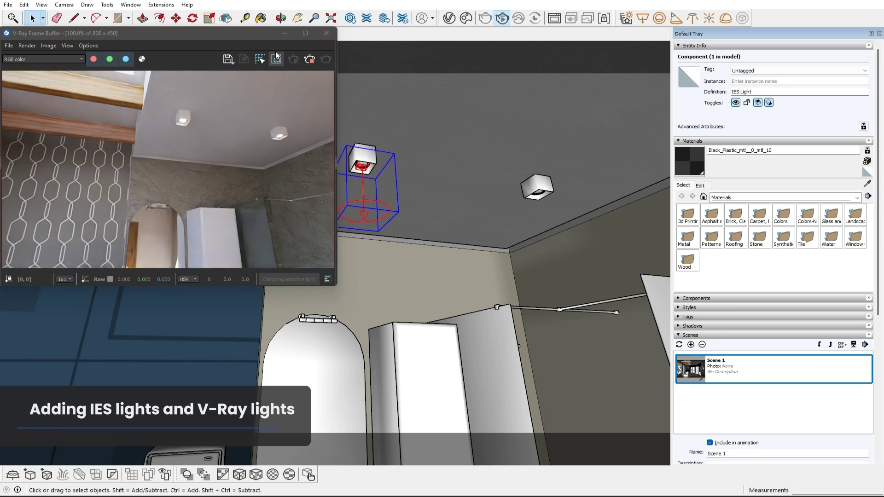
pyautogui.press('ctrl')
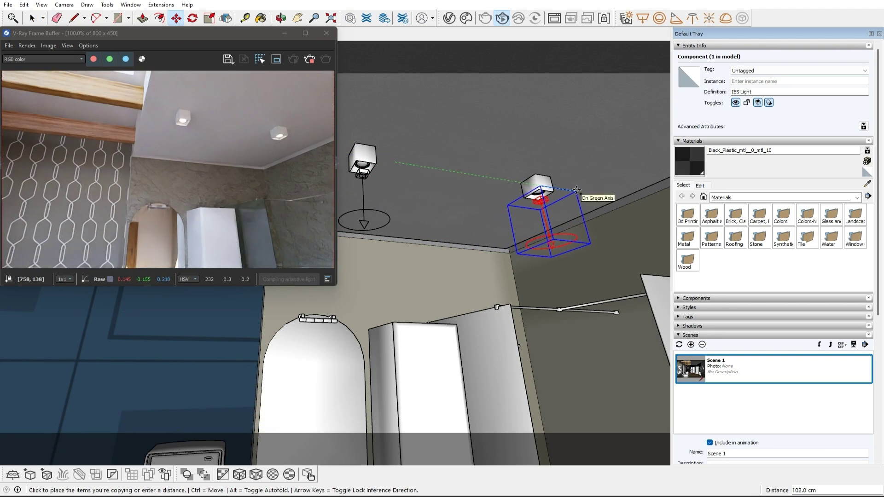
pyautogui.click(577, 189)
pyautogui.press('space')
# Scale the rectangle light to stretch along the ceiling edge.
pyautogui.moveTo(474, 189); pyautogui.dragTo(594, 180, button='middle')
pyautogui.moveTo(640, 156); pyautogui.dragTo(435, 280, button='middle')
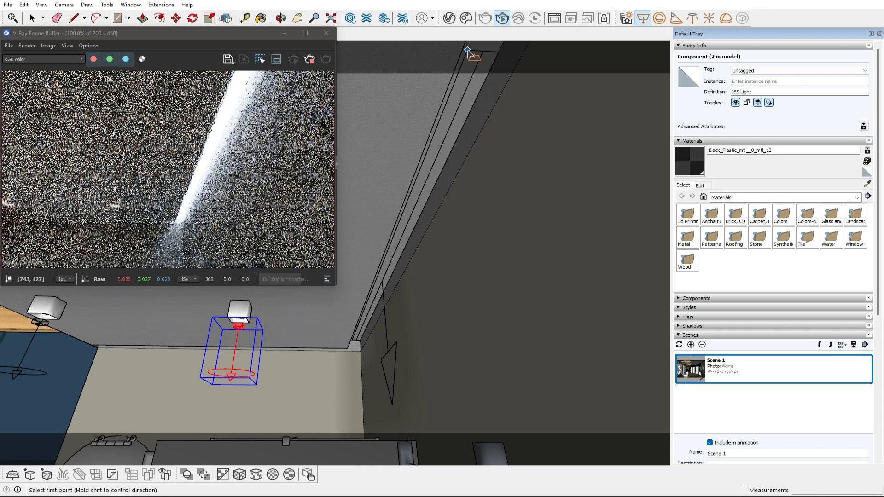
pyautogui.press('s')
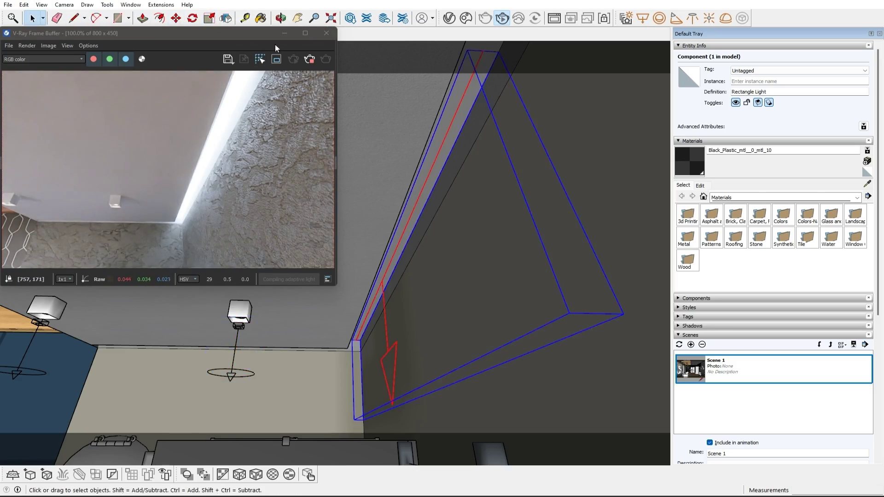
pyautogui.press('s')
pyautogui.moveTo(592, 182); pyautogui.dragTo(442, 233, button='middle')
pyautogui.moveTo(442, 233); pyautogui.dragTo(525, 203)
# Duplicate the rectangle light with a Move+Ctrl copy.
pyautogui.press('m')
pyautogui.scroll(3, 292, 369)
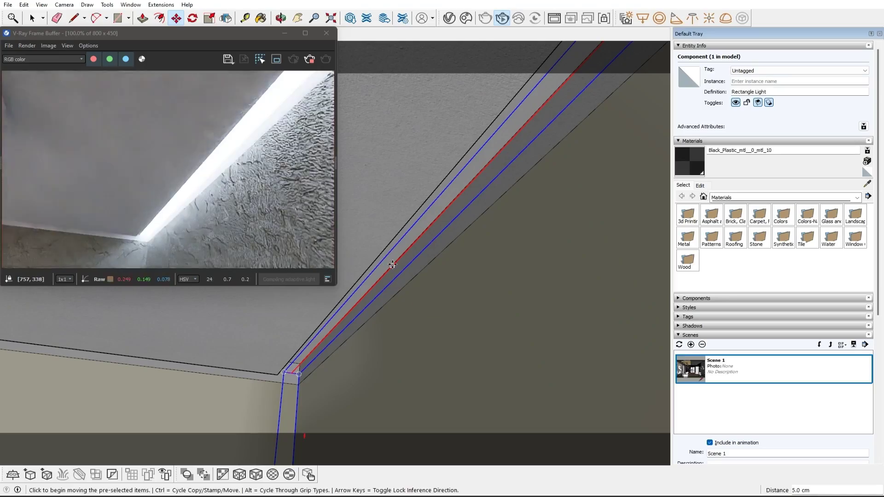
pyautogui.scroll(-5, 295, 359)
pyautogui.press('ctrl')
pyautogui.click(276, 314)
pyautogui.click(185, 338)
# Rotate the copied light 90° and set it along the adjacent ceiling edge.
pyautogui.scroll(-3, 350, 322)
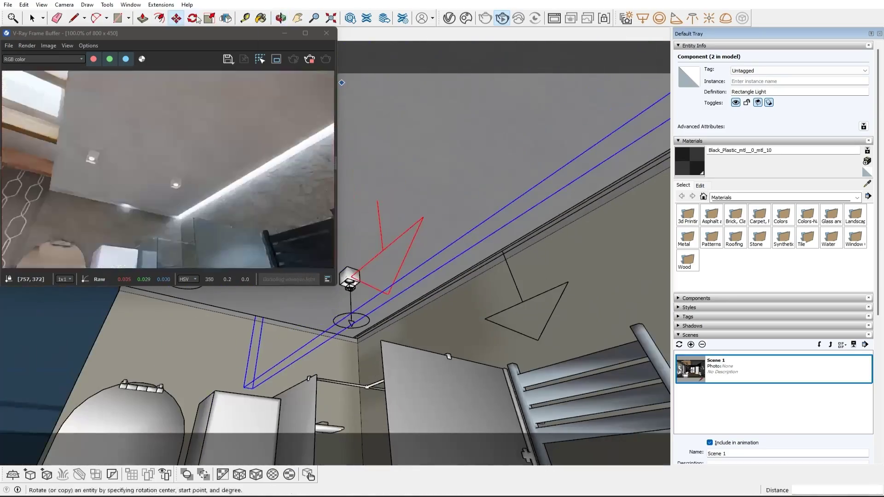
pyautogui.click(264, 377)
pyautogui.click(544, 338)
pyautogui.moveTo(239, 313); pyautogui.dragTo(367, 335, button='middle')
pyautogui.click(391, 275)
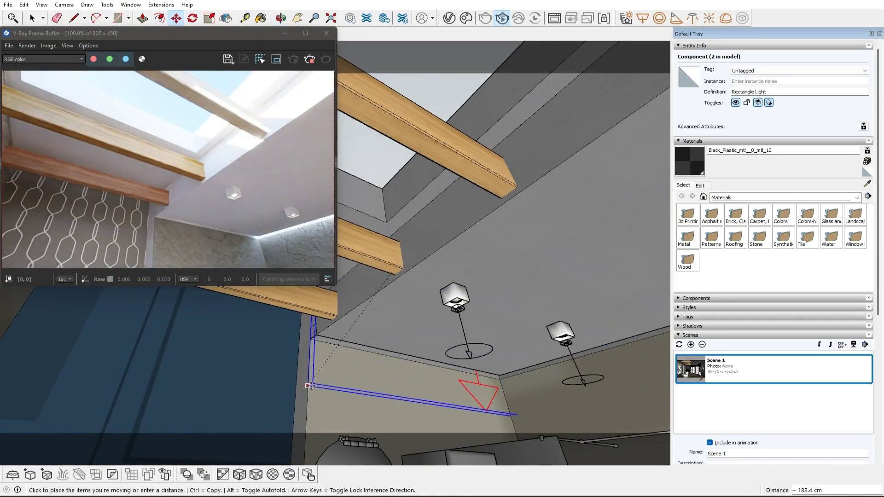
pyautogui.click(310, 416)
pyautogui.moveTo(483, 382); pyautogui.dragTo(341, 386, button='middle')
pyautogui.doubleClick(742, 375)
pyautogui.press('space')
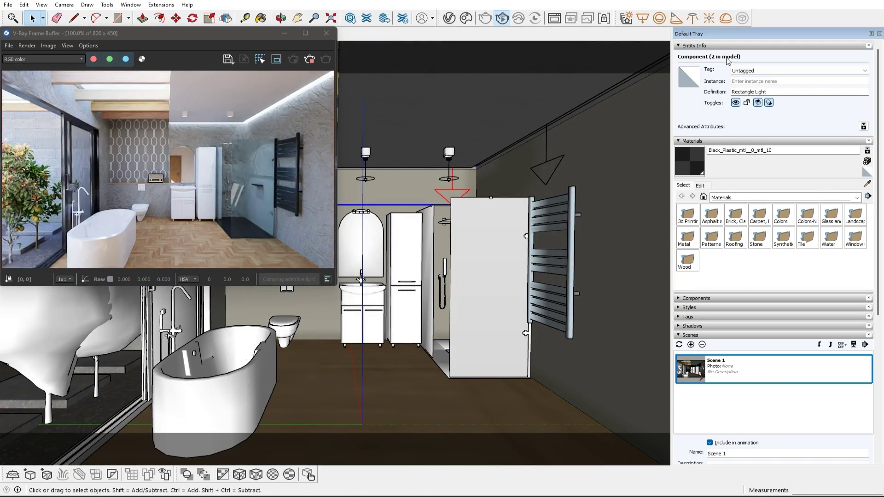
# Search 'panel' in Cosmos and place Wall Panel 104-03 on the right wall.
pyautogui.click(466, 20)
pyautogui.hotkey('ctrl', 'a')
pyautogui.write('panel')
pyautogui.press('Return')
pyautogui.click(793, 331)
pyautogui.click(594, 416)
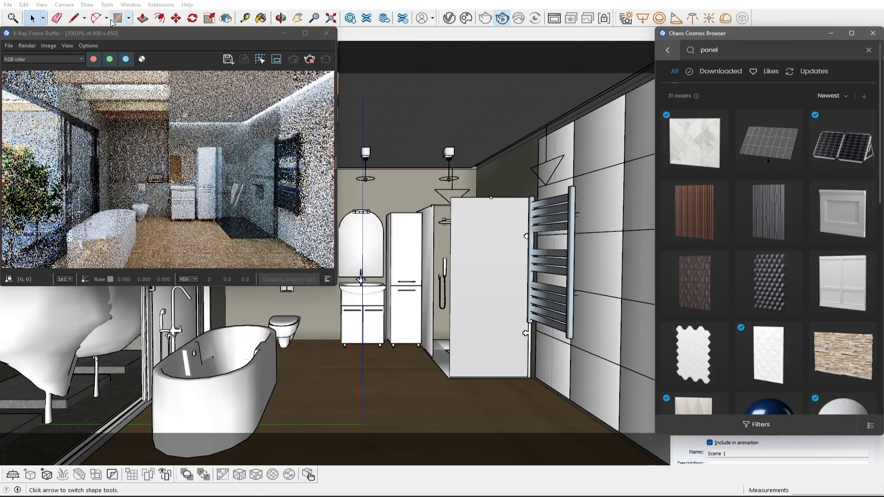
# Move the wall panel so it aligns with the wall corner.
pyautogui.click(587, 171)
pyautogui.moveTo(581, 206); pyautogui.dragTo(636, 245, button='middle')
pyautogui.press('m')
pyautogui.scroll(10, 583, 184)
pyautogui.moveTo(519, 233); pyautogui.dragTo(489, 334, button='middle')
pyautogui.scroll(8, 471, 358)
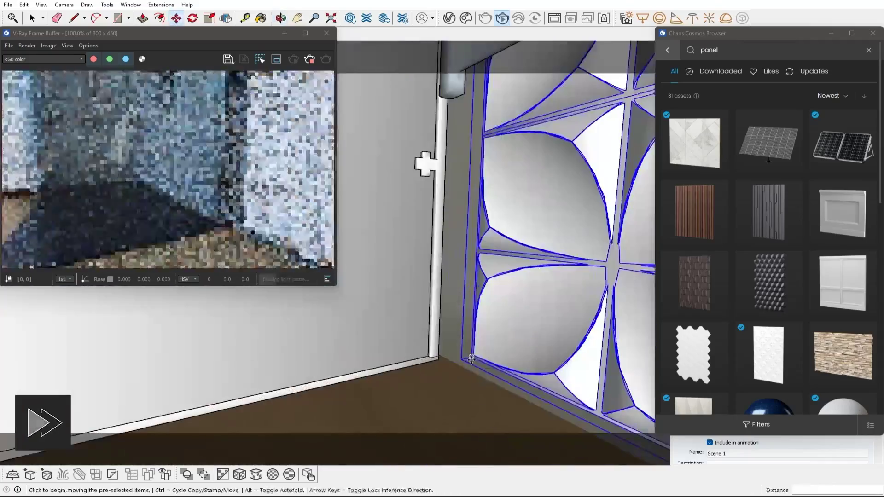
pyautogui.click(472, 358)
pyautogui.scroll(-10, 471, 359)
# Array panel copies across the wall behind the radiator, fifteen in total.
pyautogui.press('s')
pyautogui.press('m')
pyautogui.press('ctrl')
pyautogui.click(490, 227)
pyautogui.click(392, 132)
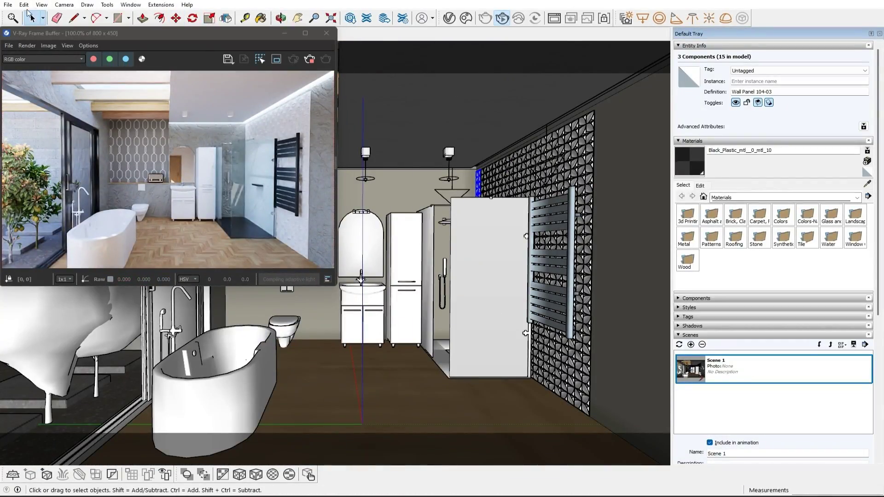
pyautogui.click(403, 201)
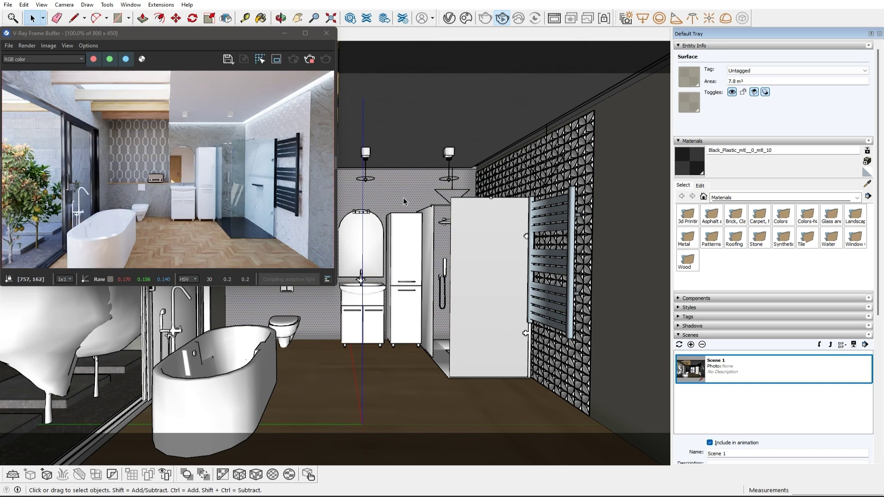
# Turn the back wall surface into a component named Wall_enmesh.
pyautogui.click(21, 6)
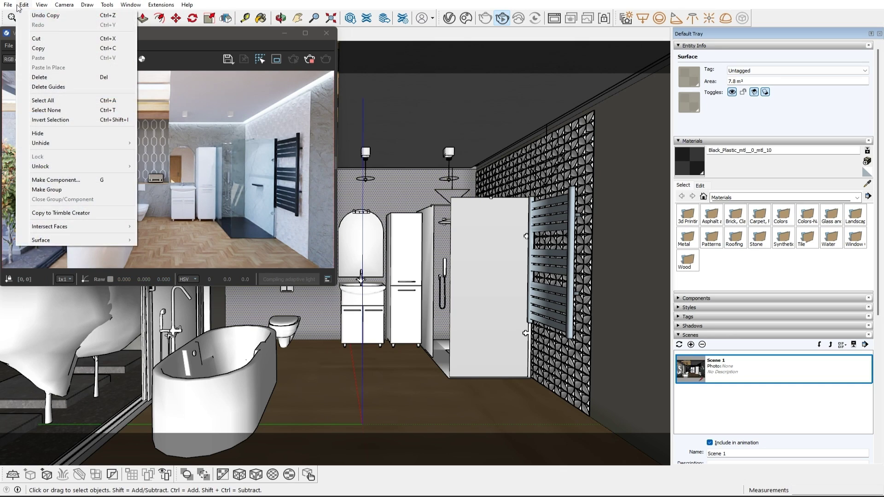
pyautogui.click(55, 179)
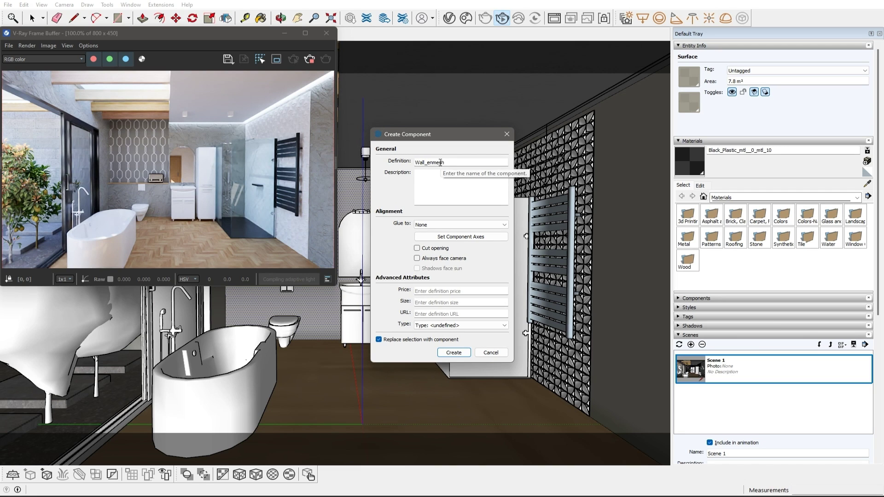
pyautogui.write('Wall_enmesh')
pyautogui.click(453, 353)
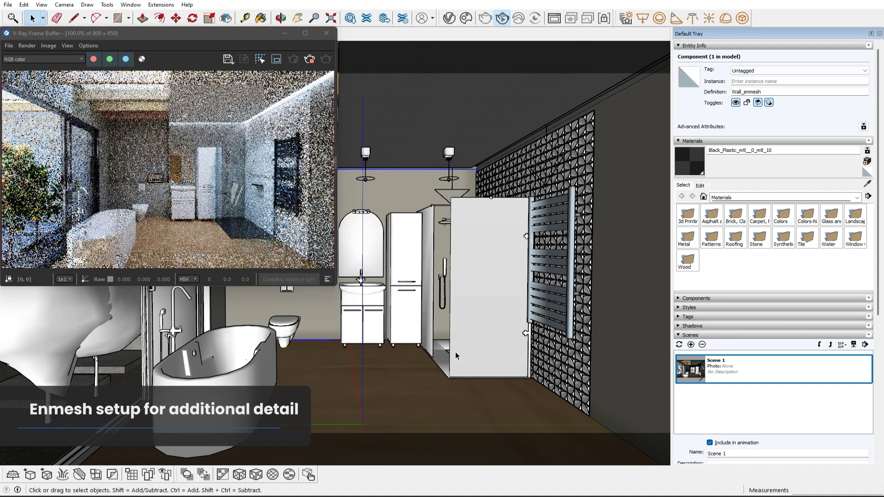
# Import Cosmos Enmesh Pattern 050 onto the wall and apply Tri-Planar Projection.
pyautogui.click(466, 18)
pyautogui.click(668, 52)
pyautogui.click(829, 249)
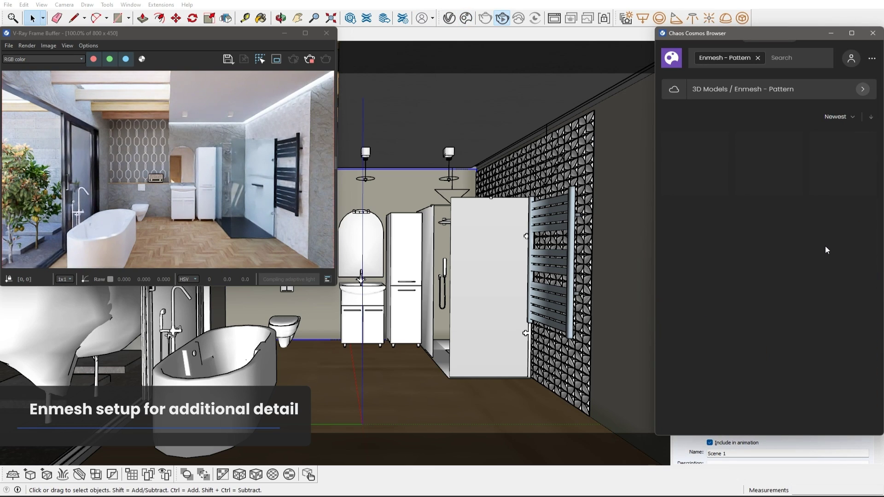
pyautogui.scroll(-5, 782, 221)
pyautogui.scroll(-5, 761, 204)
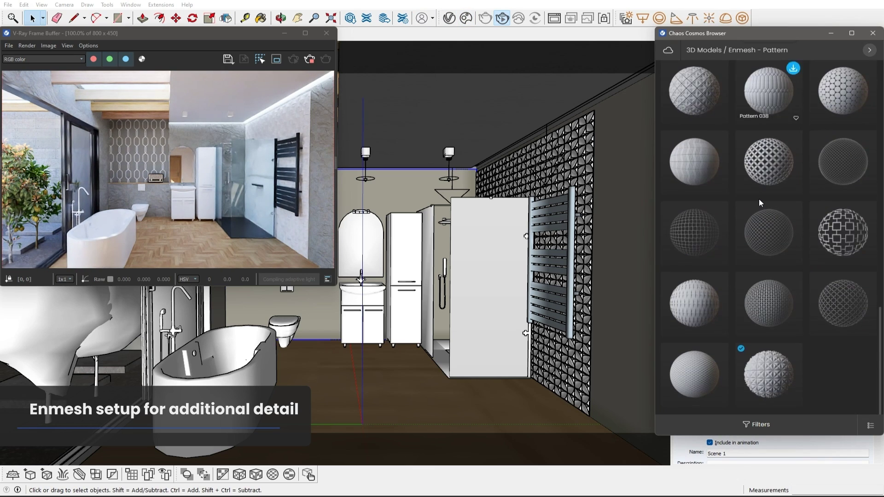
pyautogui.moveTo(772, 349)
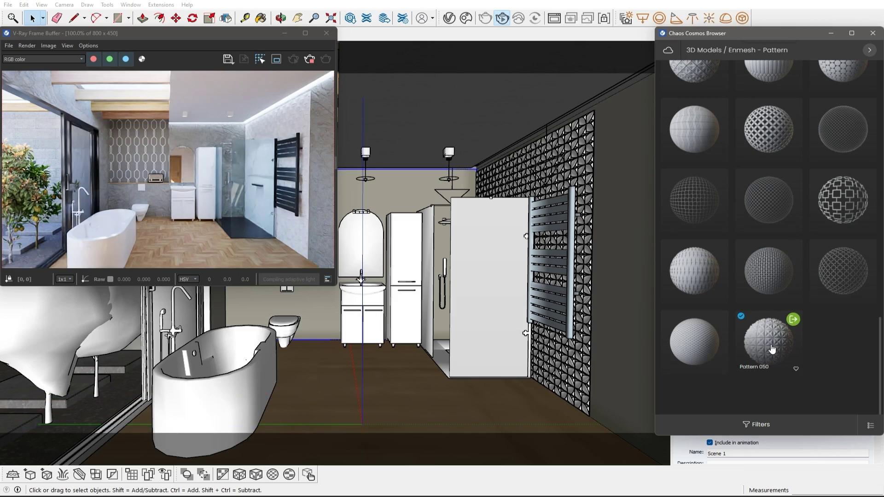
pyautogui.click(794, 320)
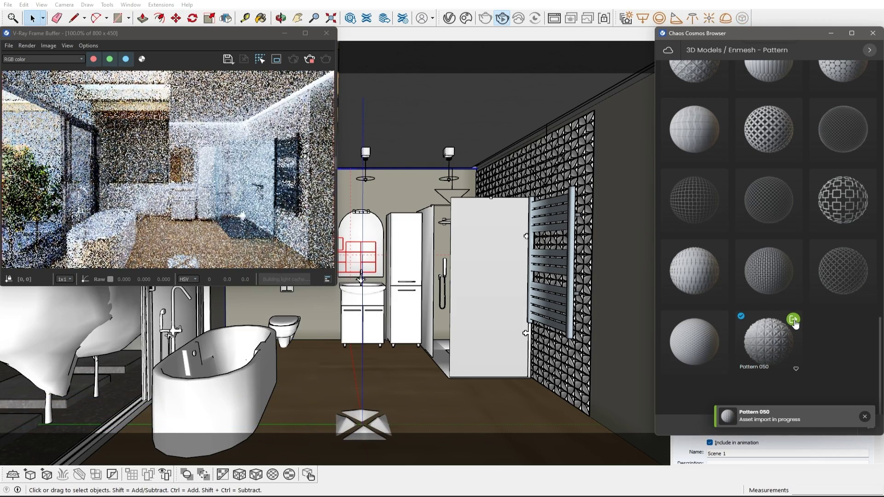
pyautogui.scroll(10, 490, 181)
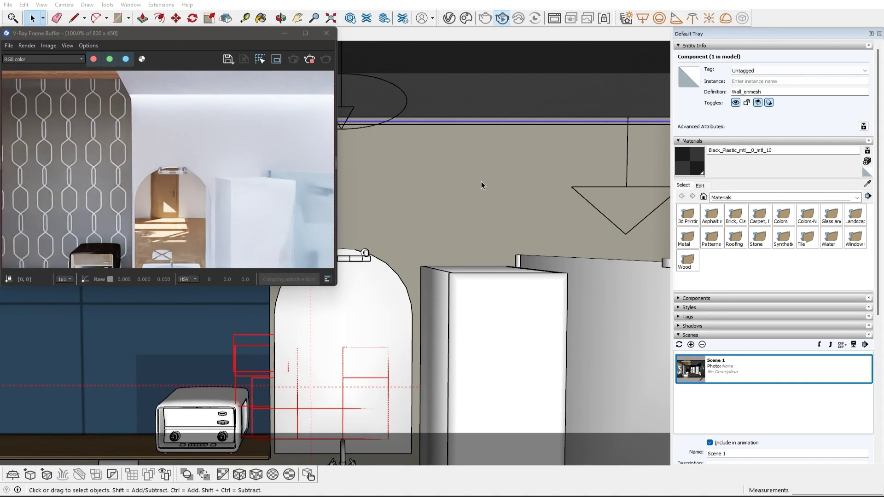
pyautogui.click(256, 474)
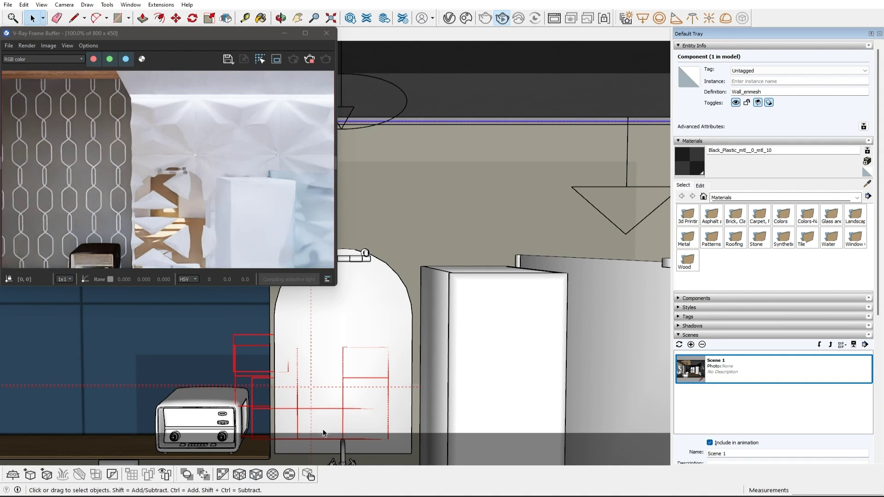
pyautogui.click(451, 22)
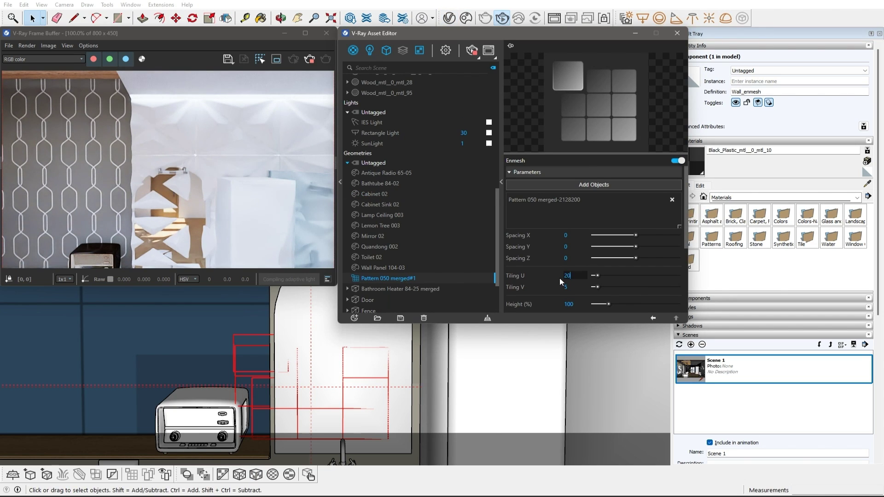
# Set the enmesh Tiling V to 15 and its height to 20%.
pyautogui.doubleClick(575, 289)
pyautogui.write('15')
pyautogui.press('Return')
pyautogui.scroll(-1, 574, 288)
pyautogui.scroll(-2, 574, 288)
pyautogui.doubleClick(574, 215)
pyautogui.write('20')
pyautogui.press('Return')
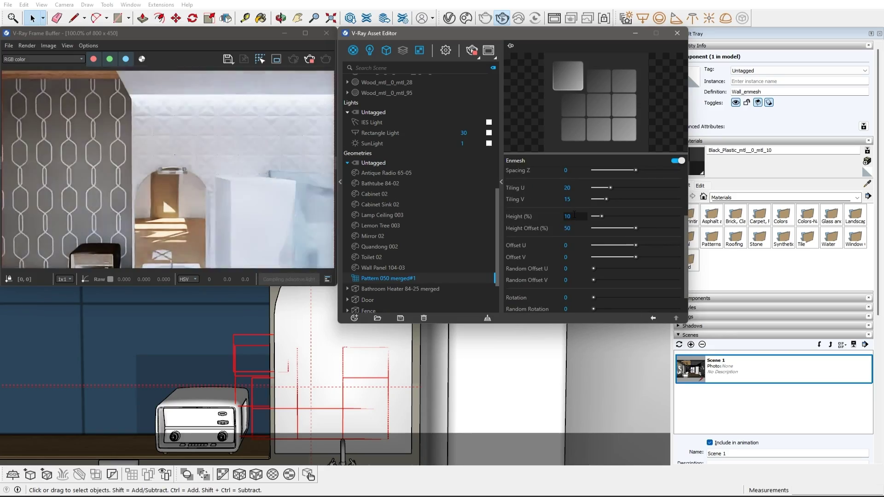
# Replace Pattern 050 merged with the Tiles_Pattern object in the Pattern 050 merged#1 enmesh.
pyautogui.doubleClick(724, 368)
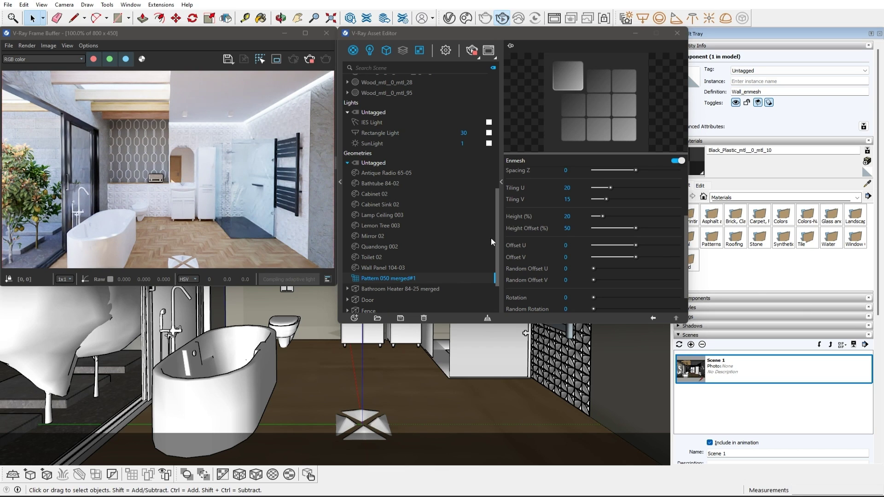
pyautogui.scroll(3, 565, 238)
pyautogui.click(538, 201)
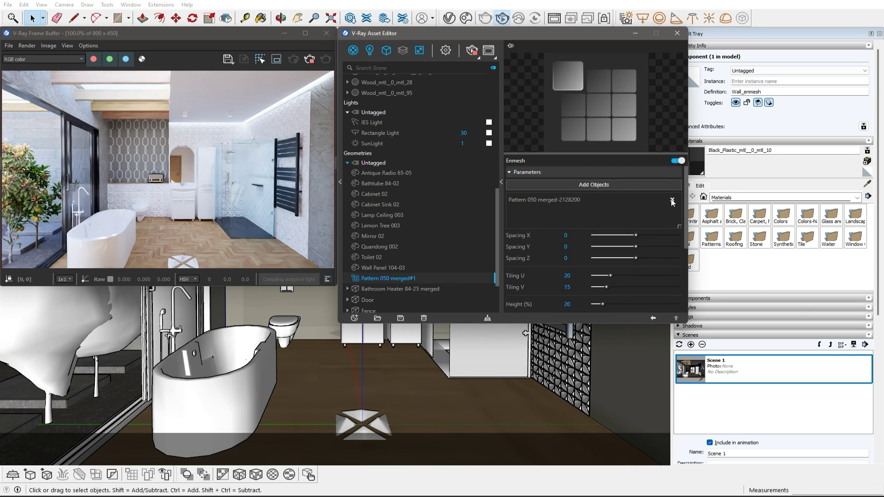
pyautogui.click(672, 201)
pyautogui.click(353, 414)
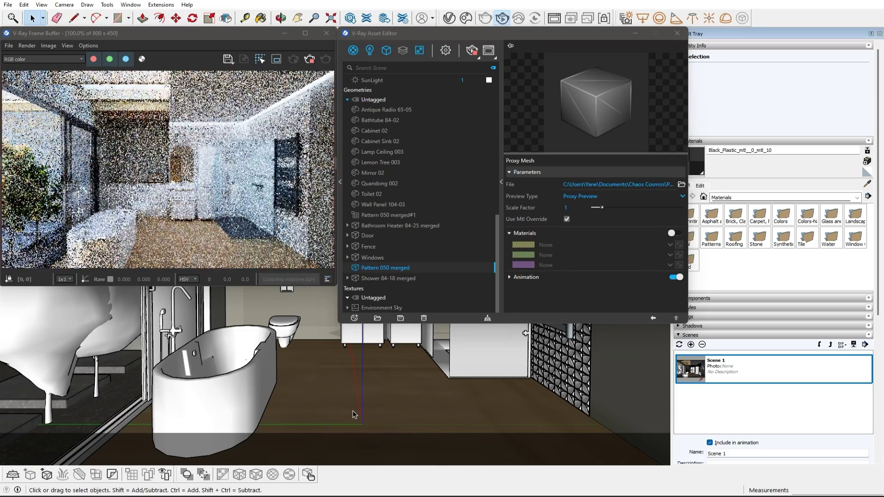
pyautogui.moveTo(353, 414); pyautogui.dragTo(521, 424, button='middle')
pyautogui.scroll(-4, 258, 405)
pyautogui.click(397, 212)
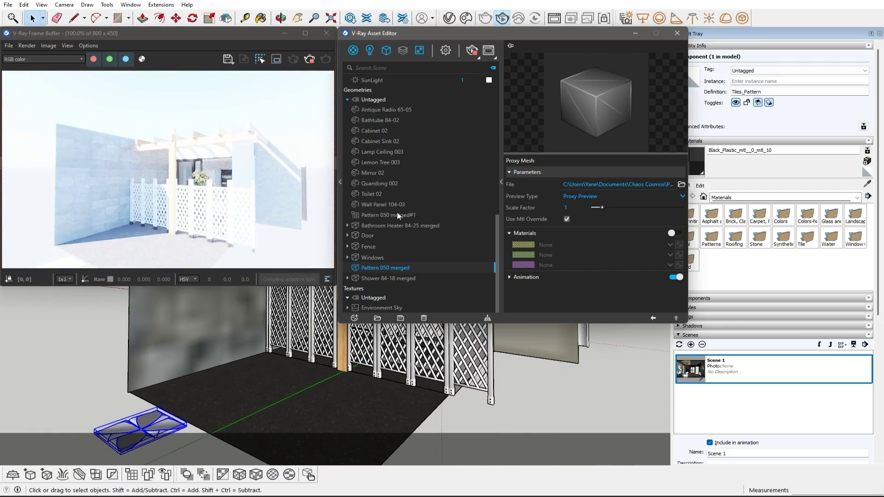
pyautogui.click(586, 187)
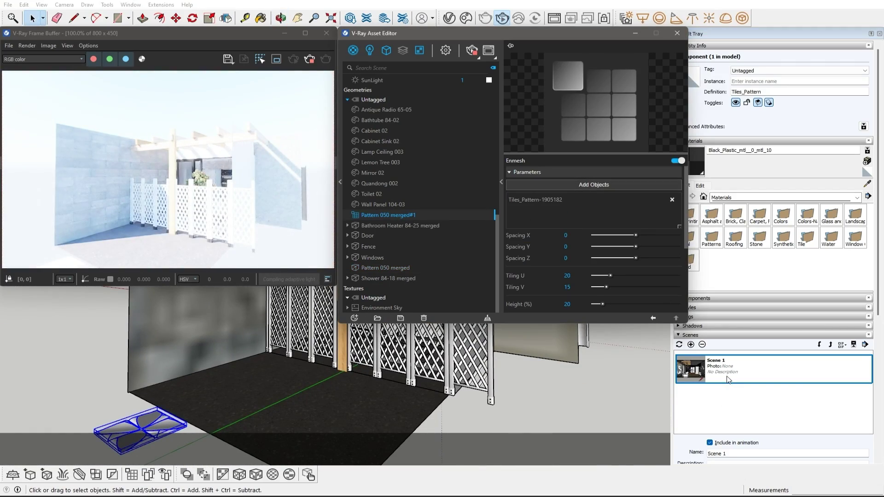
# Raise the enmesh height to 50% from the Scene 1 camera and close the Asset Editor.
pyautogui.doubleClick(728, 378)
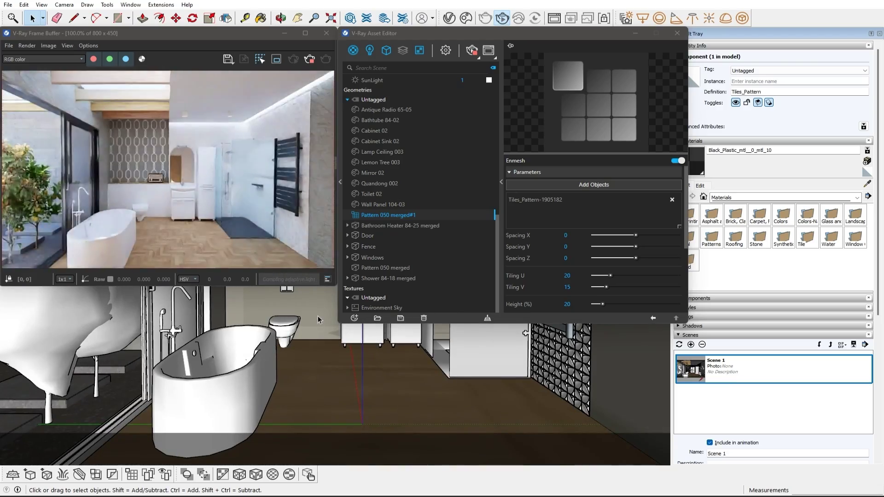
pyautogui.scroll(5, 318, 319)
pyautogui.keyDown('shift'); pyautogui.moveTo(318, 320); pyautogui.dragTo(267, 438, button='middle'); pyautogui.keyUp('shift')
pyautogui.scroll(-3, 562, 239)
pyautogui.doubleClick(570, 215)
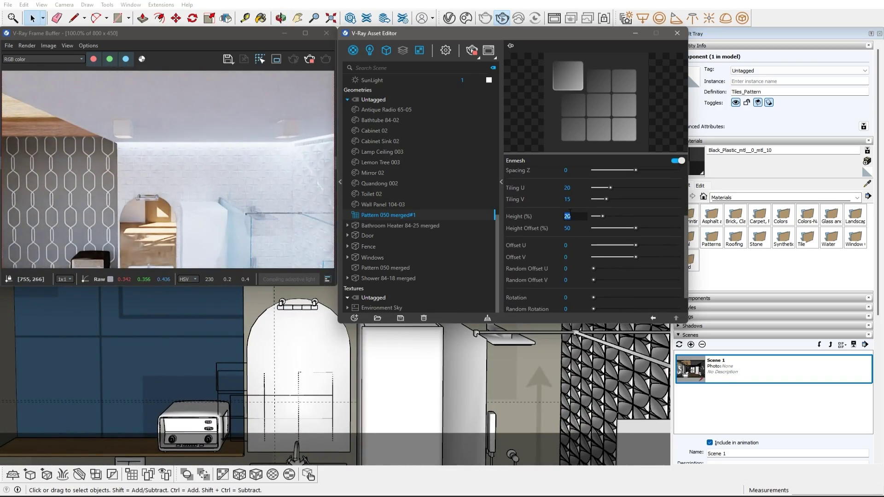
pyautogui.write('50')
pyautogui.press('Return')
pyautogui.doubleClick(759, 370)
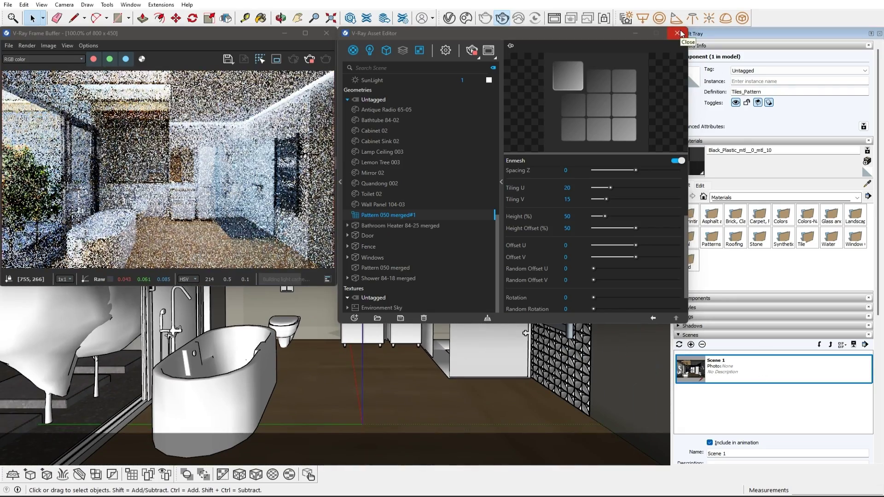
pyautogui.click(679, 33)
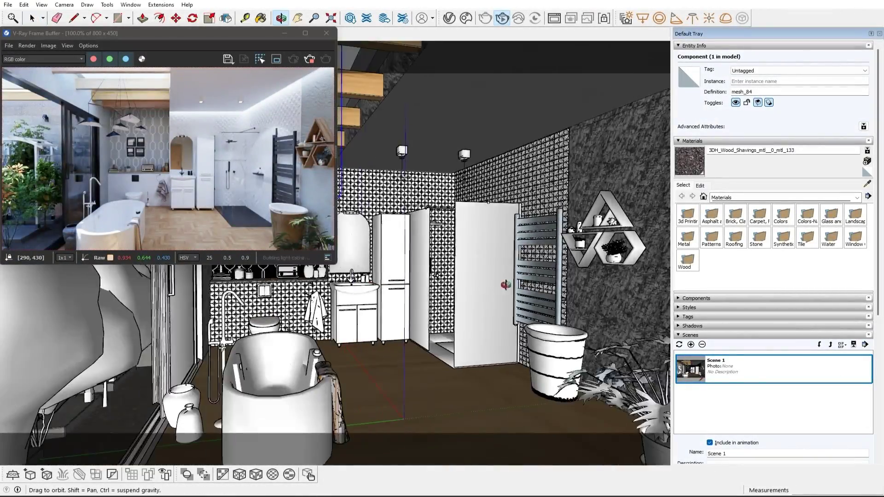
# Inspect the exterior lights: cube lights, VRayLight_toilet, the skylight sky portal and pergola light.
pyautogui.moveTo(505, 285); pyautogui.dragTo(460, 322, button='middle')
pyautogui.scroll(-5, 552, 292)
pyautogui.scroll(-5, 552, 292)
pyautogui.click(275, 338)
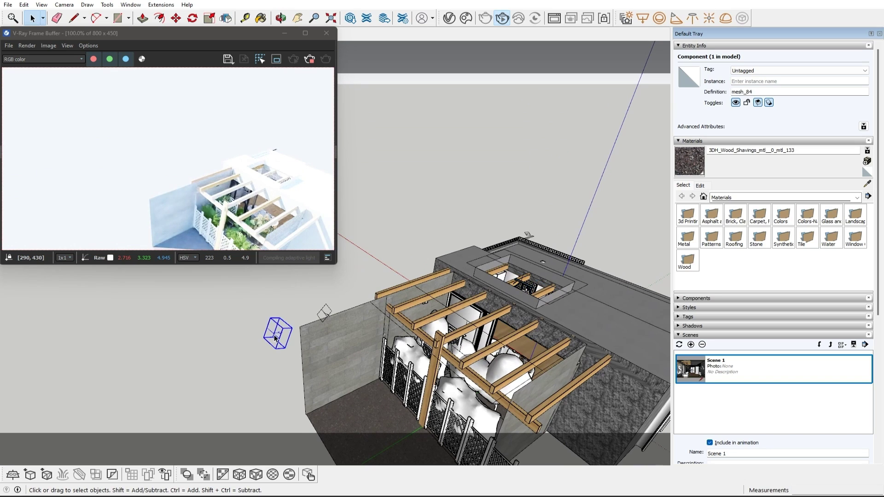
pyautogui.click(313, 308)
pyautogui.click(324, 311)
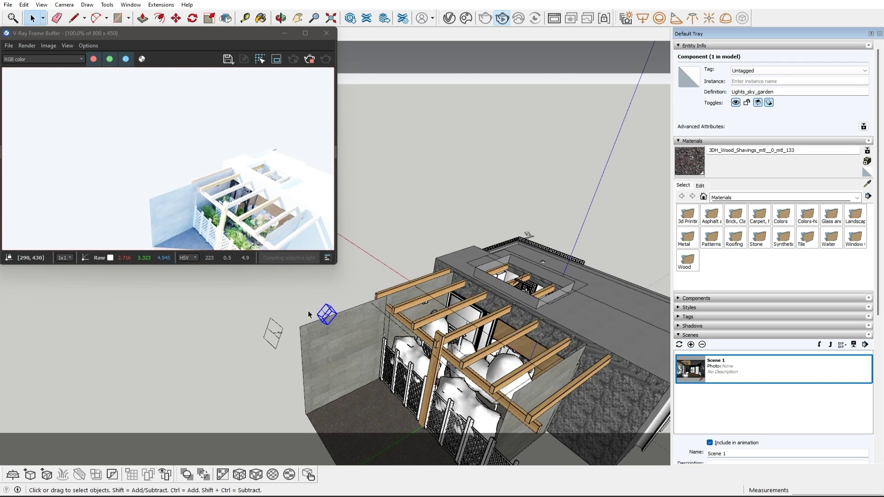
pyautogui.scroll(4, 543, 234)
pyautogui.click(520, 236)
pyautogui.click(579, 324)
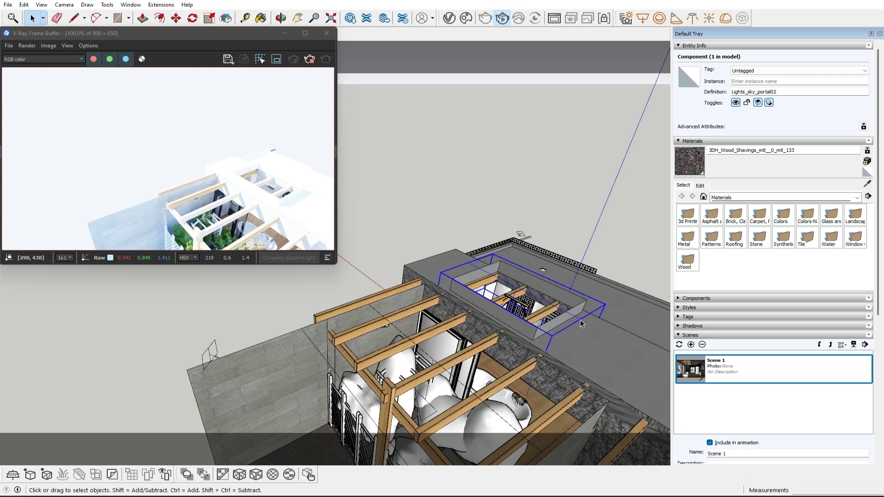
pyautogui.moveTo(489, 382); pyautogui.dragTo(523, 347, button='middle')
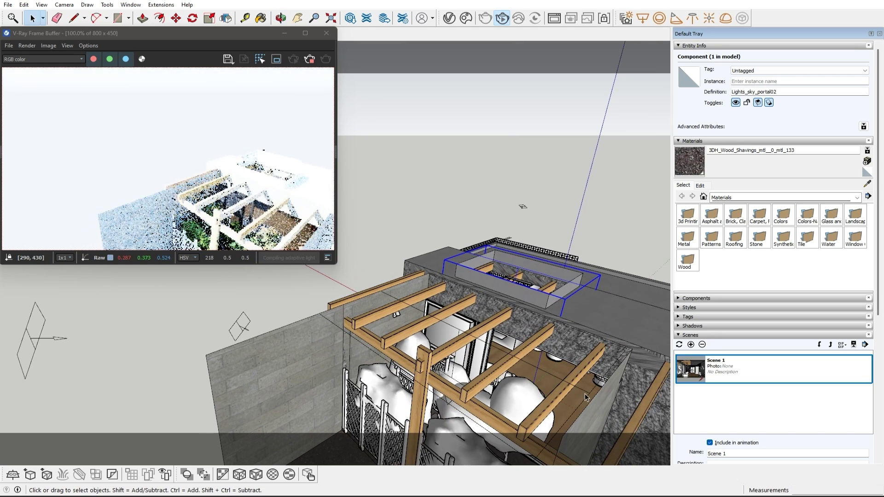
pyautogui.click(591, 397)
# Check the interior radio light and hanging pendant lamps, then return to Scene 1 with the Asset Editor.
pyautogui.doubleClick(734, 369)
pyautogui.moveTo(465, 304); pyautogui.dragTo(377, 202, button='middle')
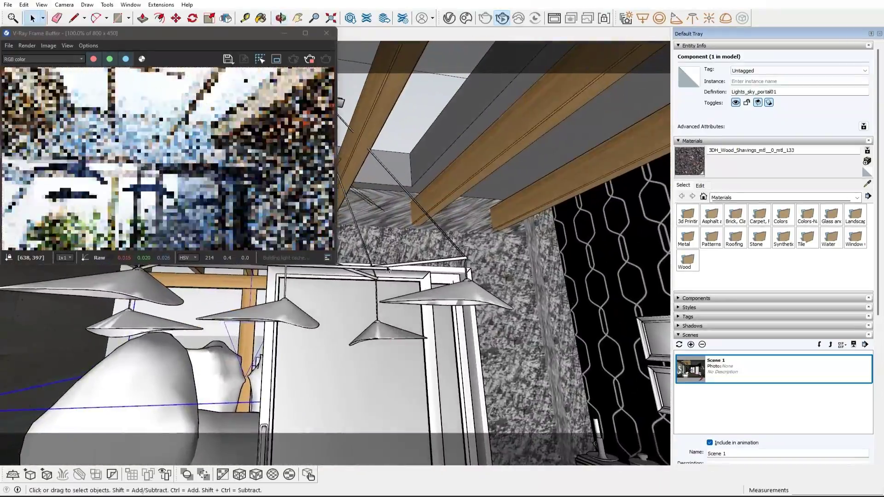
pyautogui.click(376, 202)
pyautogui.moveTo(483, 295); pyautogui.dragTo(473, 268, button='middle')
pyautogui.click(584, 264)
pyautogui.doubleClick(721, 370)
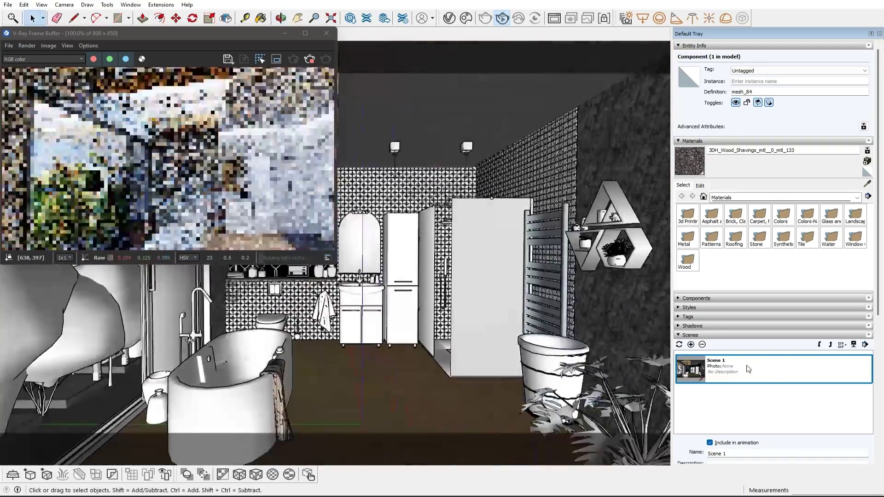
pyautogui.click(449, 20)
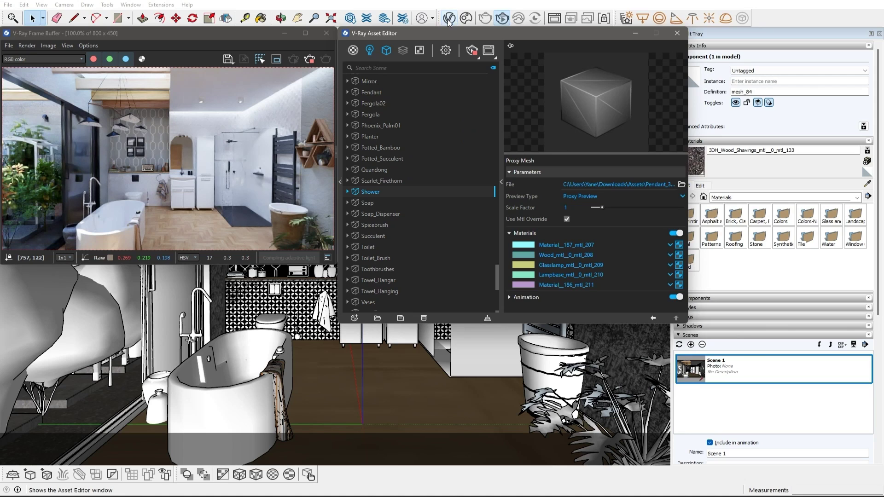
# Add a Light Mix render element grouped by Group Instances.
pyautogui.click(370, 52)
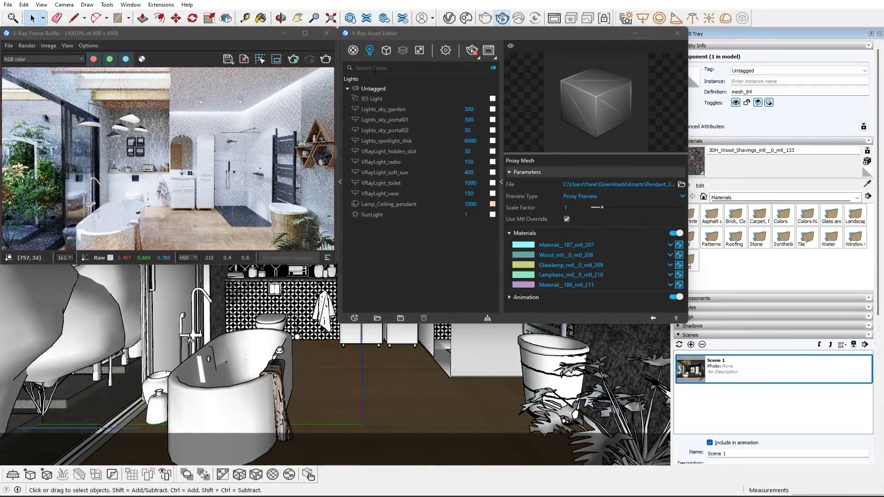
pyautogui.click(386, 50)
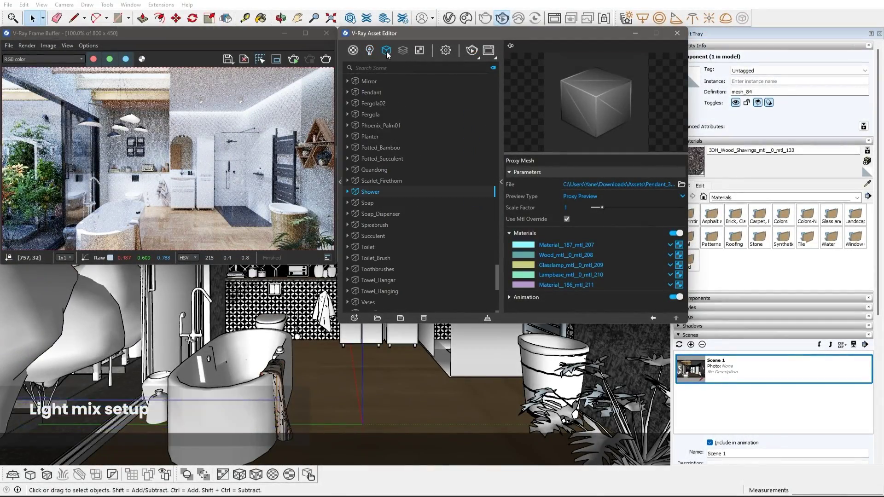
pyautogui.moveTo(404, 54)
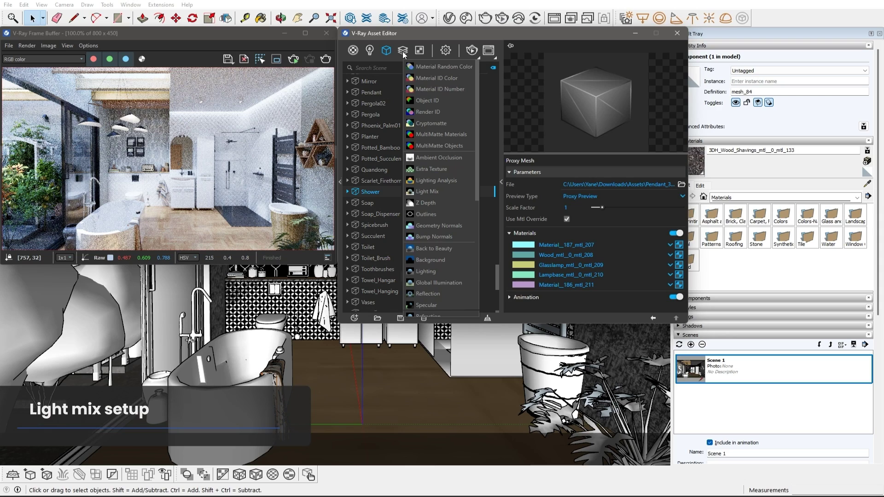
pyautogui.click(428, 191)
pyautogui.click(401, 51)
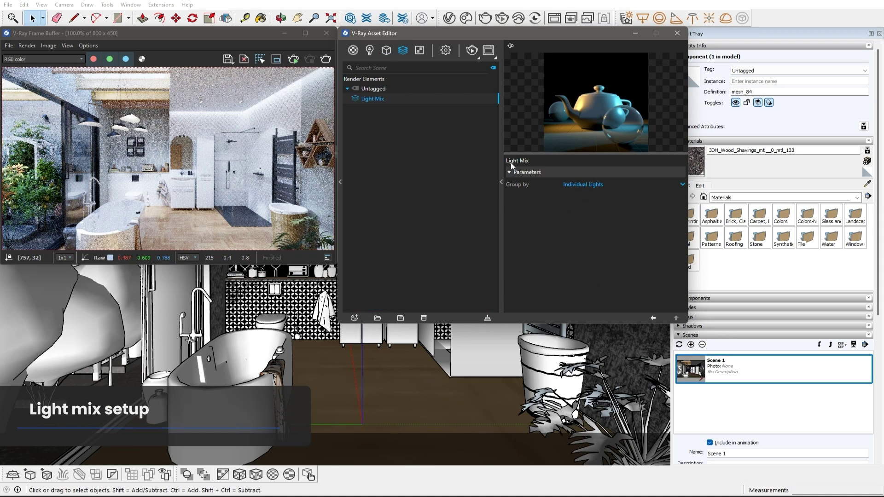
pyautogui.click(584, 186)
pyautogui.click(587, 207)
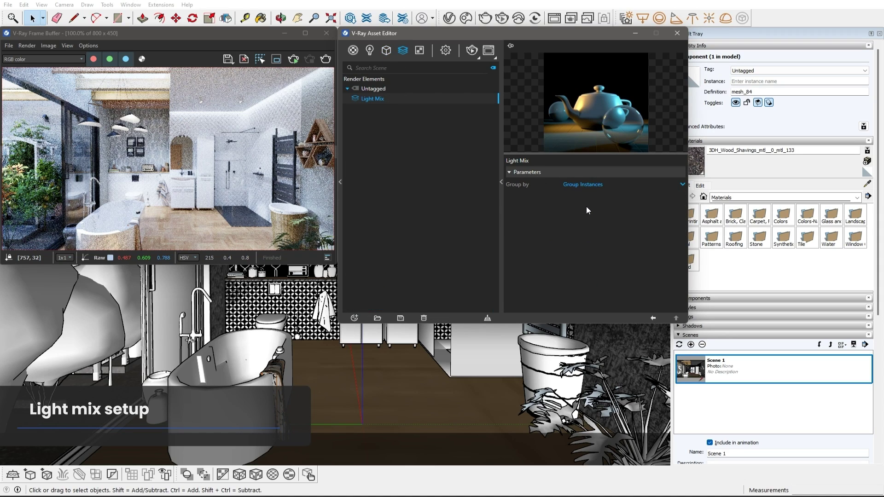
# Add a Cryptomatte render element with ID Type Material Name and start a new render.
pyautogui.click(406, 53)
pyautogui.click(426, 123)
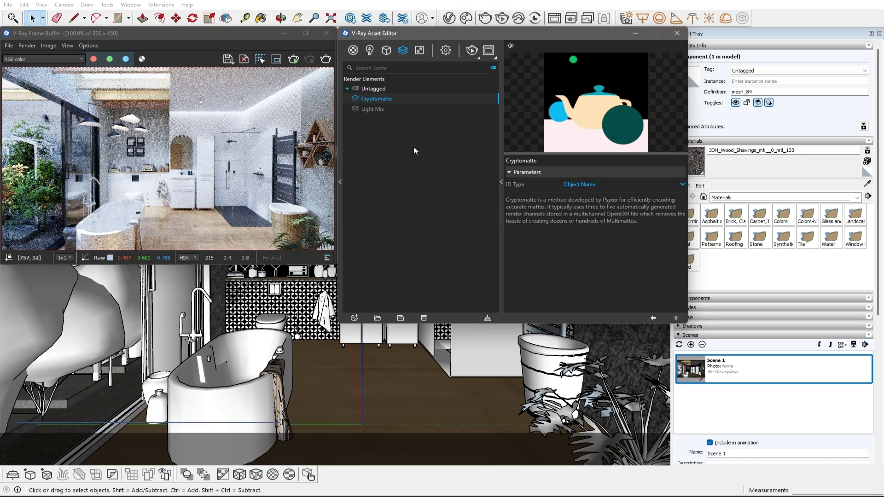
pyautogui.click(594, 185)
pyautogui.click(589, 210)
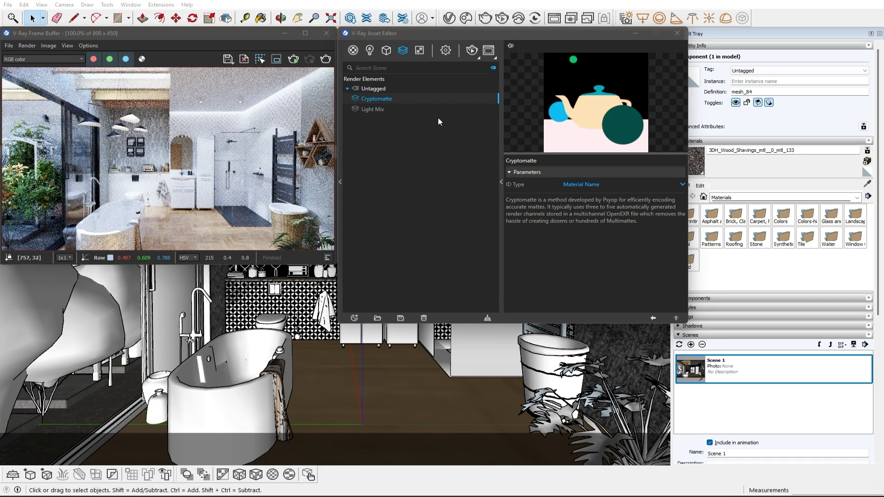
pyautogui.click(370, 50)
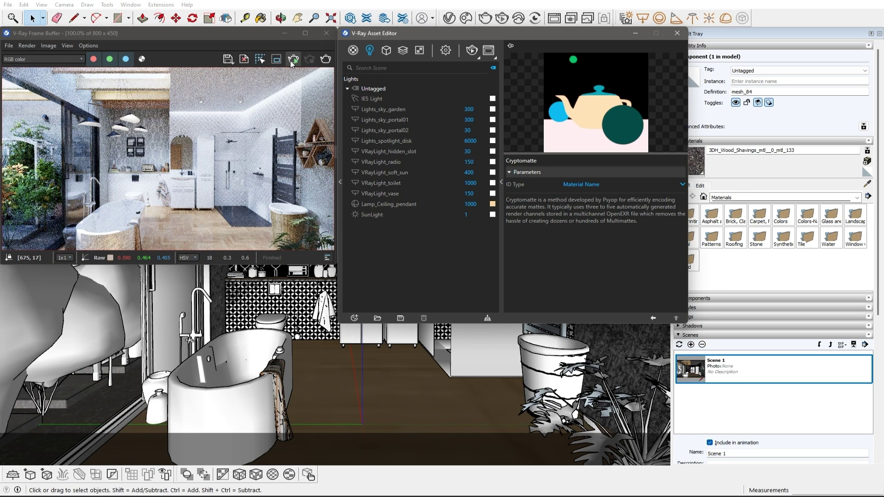
pyautogui.click(291, 60)
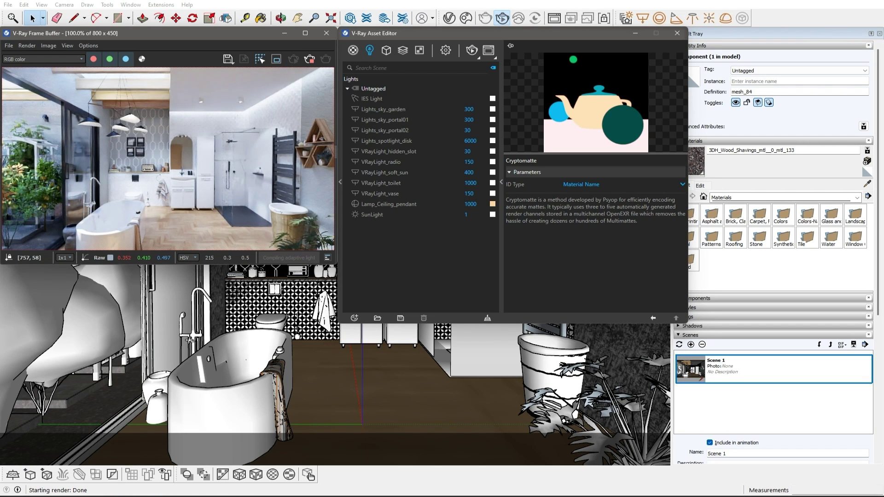
# Show the LightMix layer properties in an enlarged frame buffer panel.
pyautogui.click(334, 149)
pyautogui.click(391, 128)
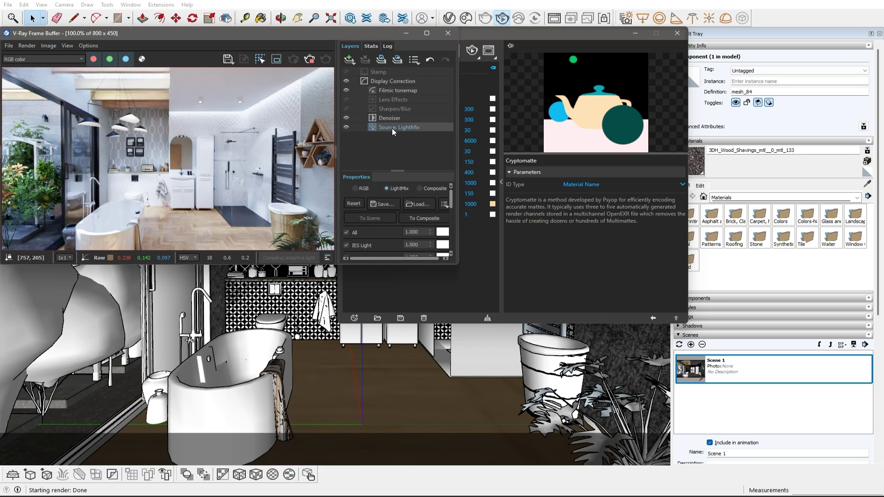
pyautogui.moveTo(397, 172); pyautogui.dragTo(402, 77)
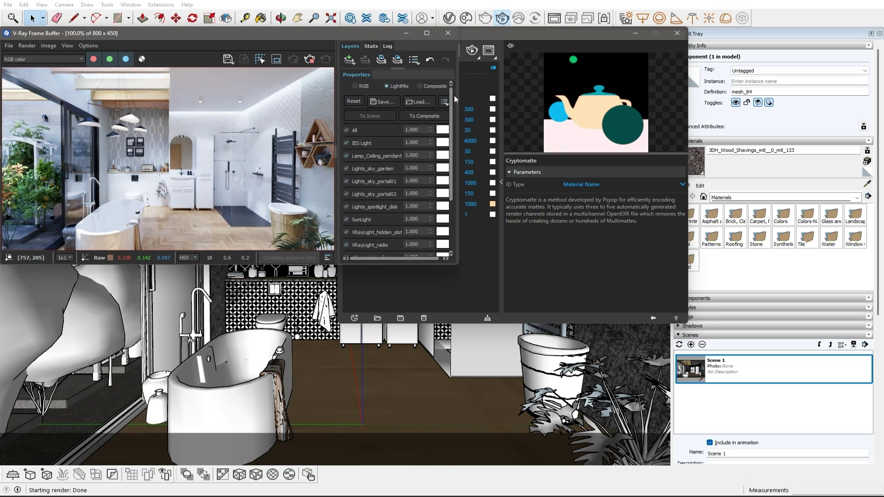
pyautogui.moveTo(452, 96); pyautogui.dragTo(452, 119)
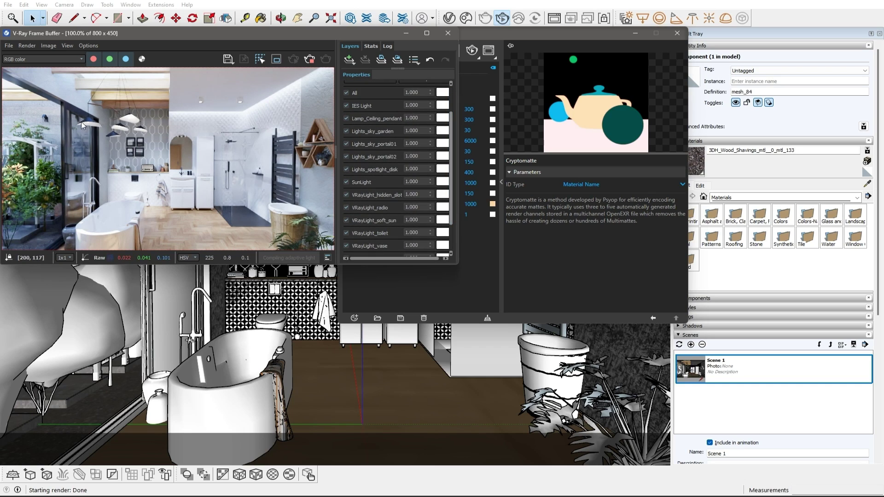
pyautogui.scroll(-1, 445, 139)
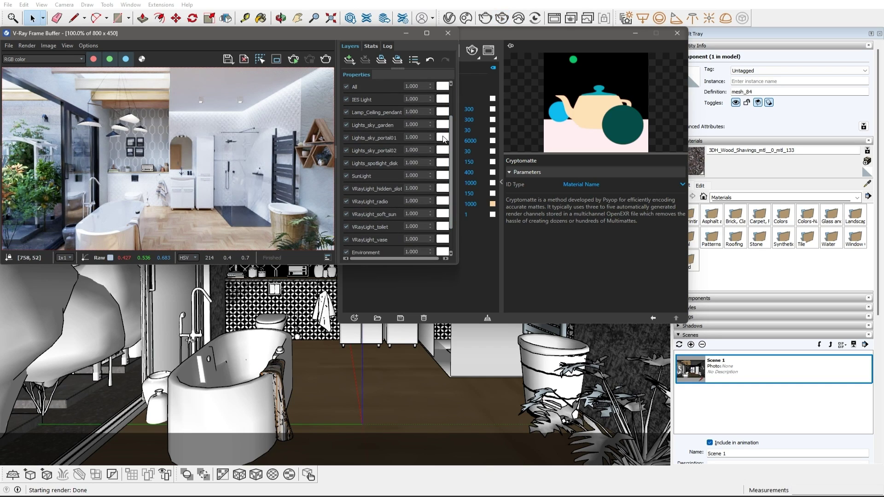
pyautogui.scroll(1, 420, 96)
# Set Lamp_Ceiling_pendant to 5, VRayLight_soft_sun to 2 and All to 0.7 in Light Mix.
pyautogui.doubleClick(417, 111)
pyautogui.write('5')
pyautogui.press('Return')
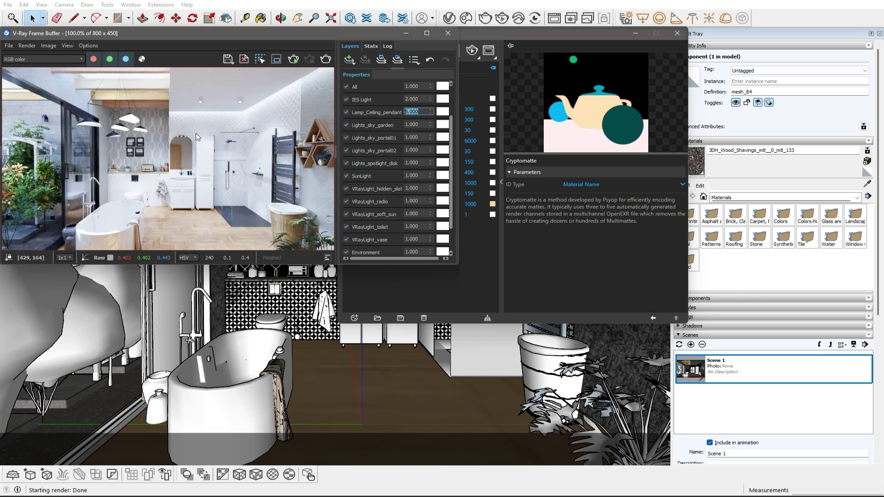
pyautogui.doubleClick(417, 214)
pyautogui.write('2')
pyautogui.press('Return')
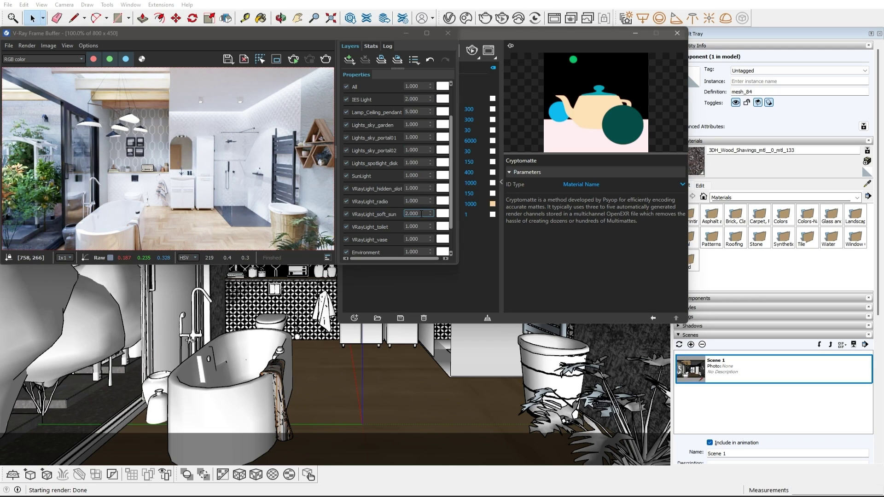
pyautogui.scroll(2, 422, 213)
pyautogui.doubleClick(417, 129)
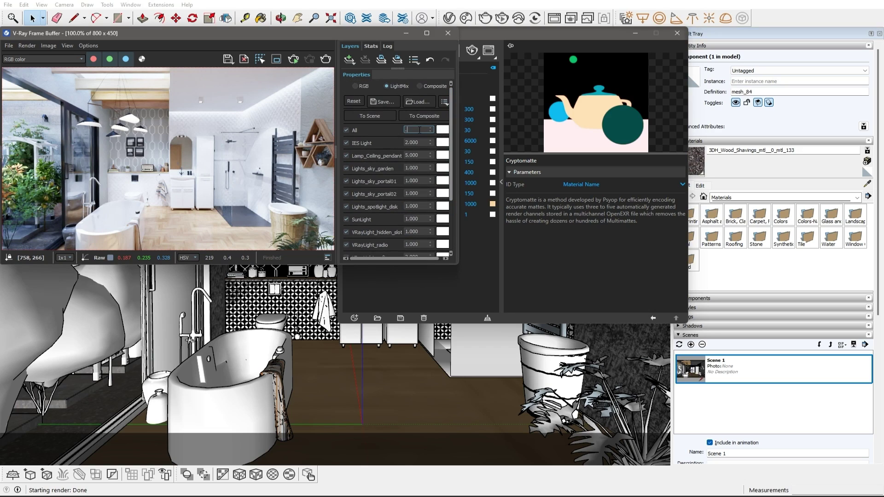
pyautogui.write('0.7')
pyautogui.press('Return')
# Push the Light Mix values To Scene and re-render the bathroom.
pyautogui.click(370, 117)
pyautogui.click(418, 286)
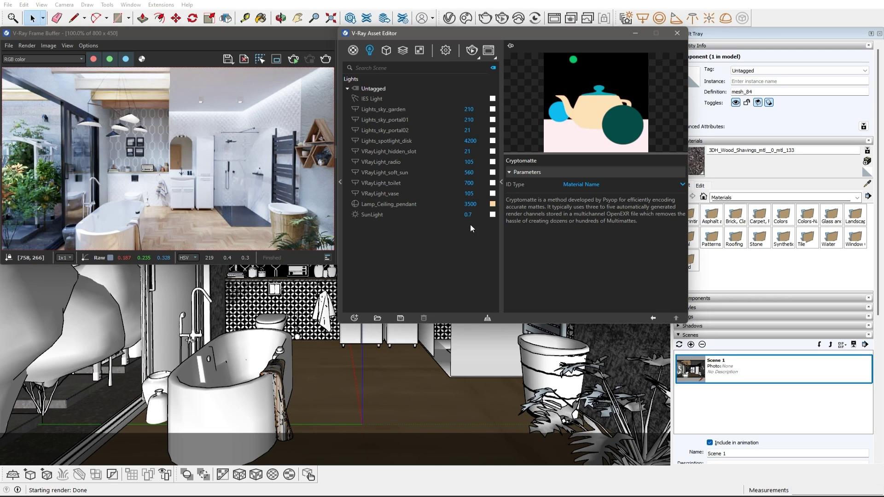
pyautogui.click(293, 60)
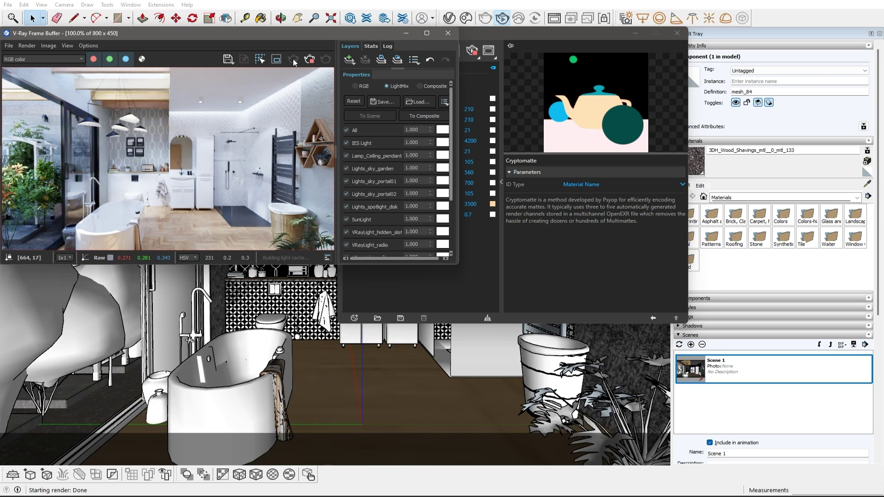
pyautogui.click(400, 69)
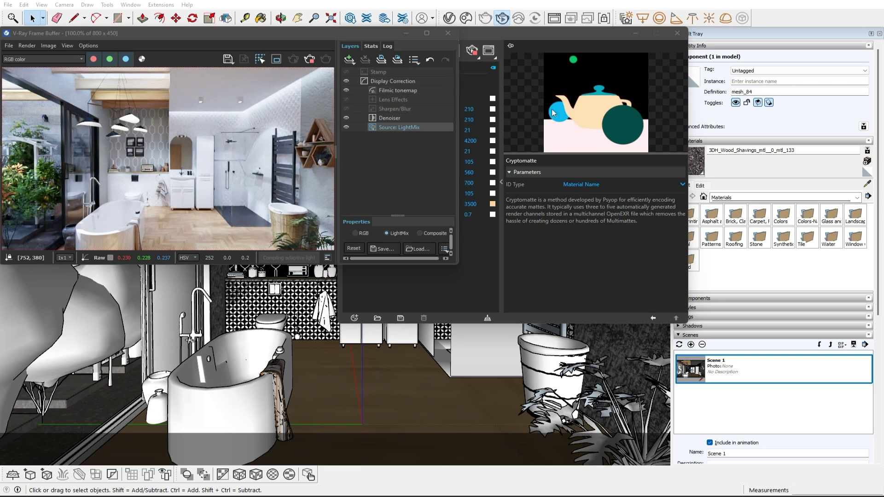
# Enable the Lens Effects layer (size 30, bloom 0.4) and collapse the frame buffer side panel.
pyautogui.click(388, 110)
pyautogui.click(393, 100)
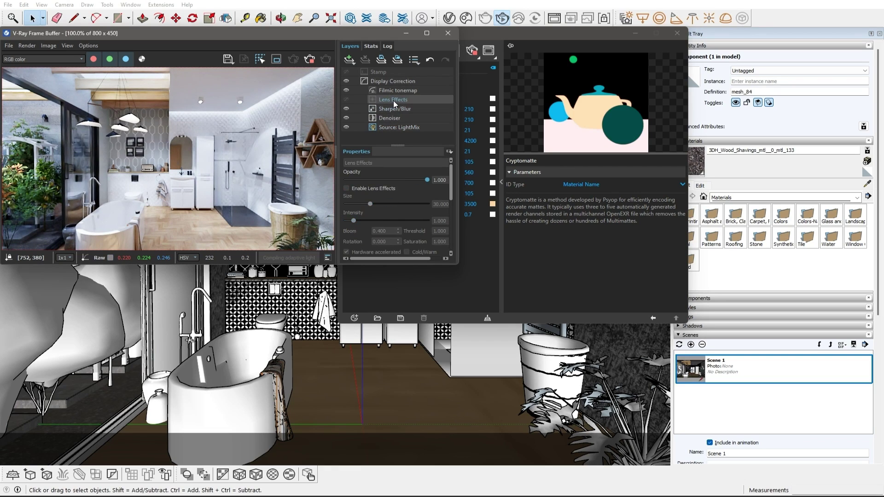
pyautogui.click(363, 187)
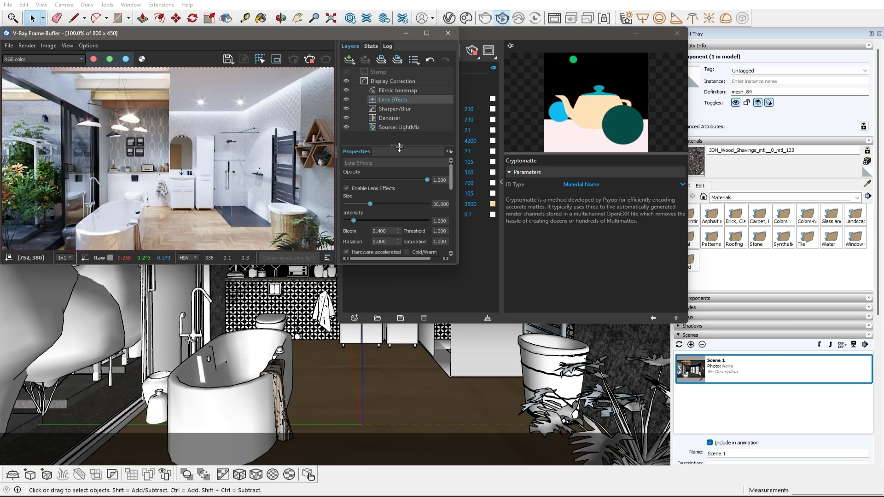
pyautogui.moveTo(399, 147); pyautogui.dragTo(399, 69)
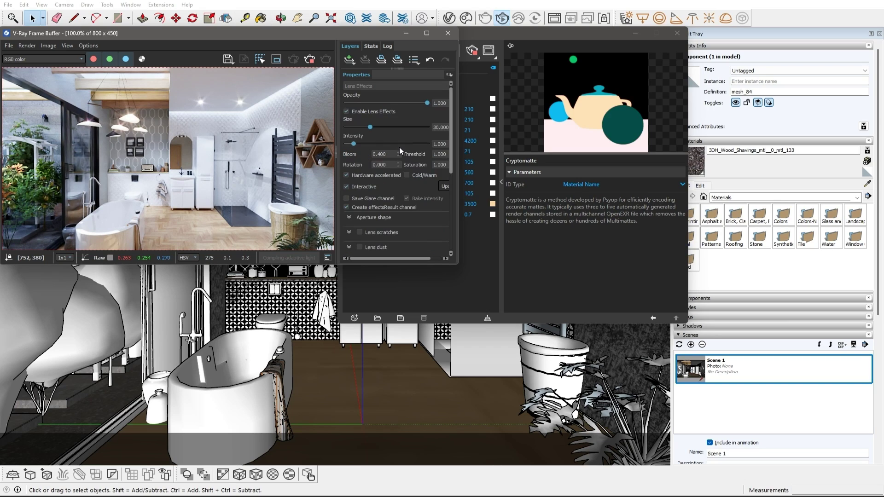
pyautogui.click(394, 69)
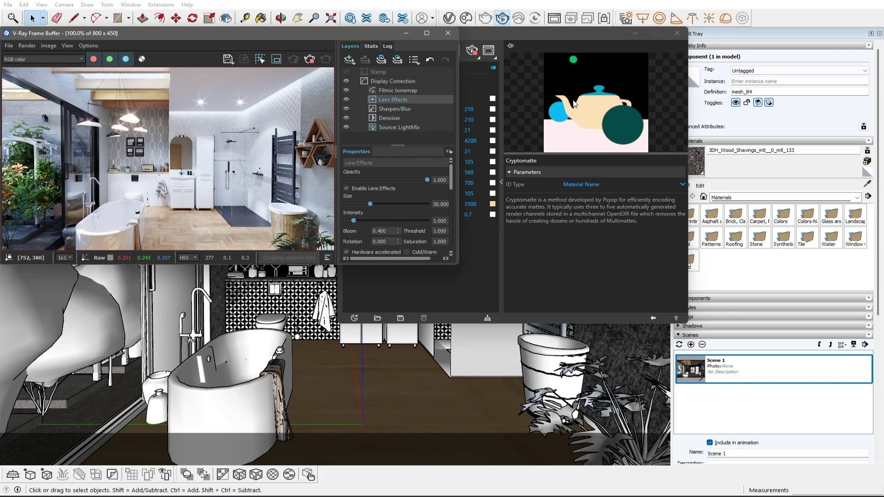
pyautogui.click(337, 154)
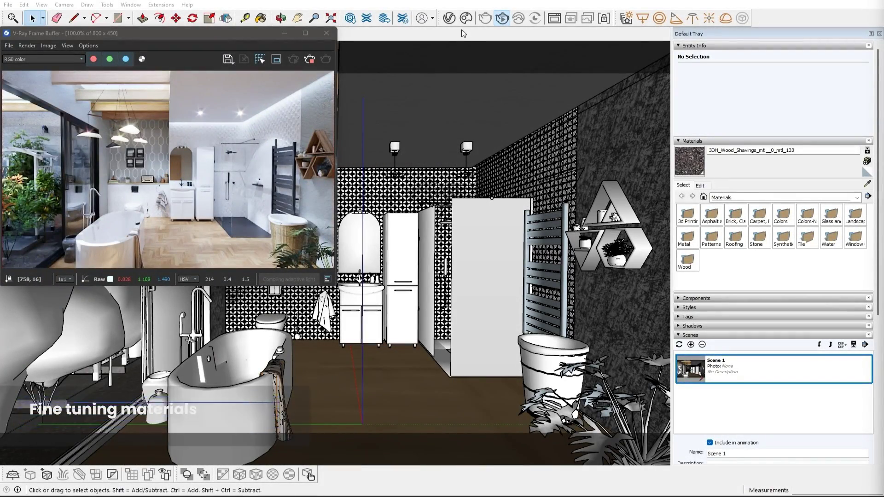
# Select the shower and draw a render region around it.
pyautogui.click(450, 19)
pyautogui.click(483, 347)
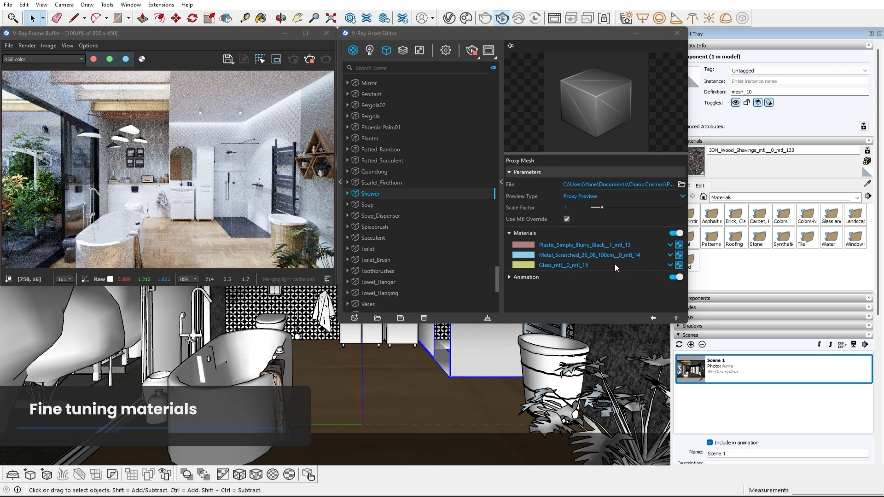
pyautogui.click(277, 59)
pyautogui.moveTo(282, 128); pyautogui.dragTo(204, 245)
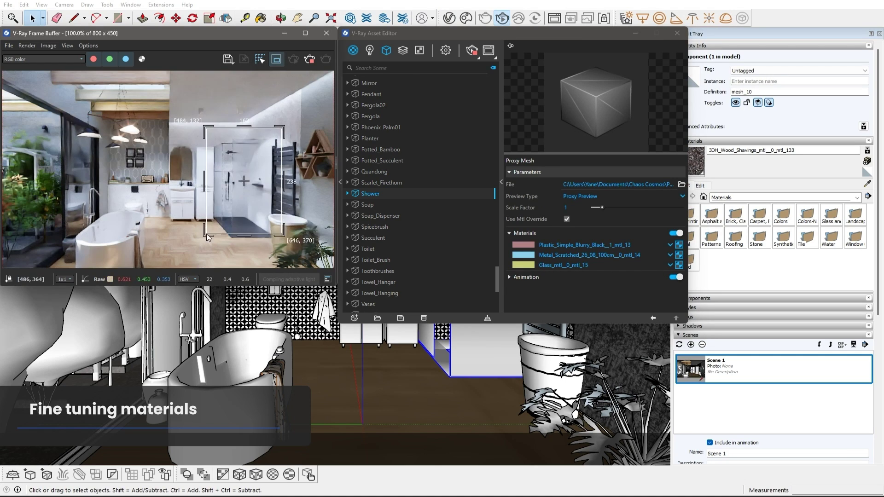
# Give Glass_mtl_0_mtl_15 refraction glossiness 0.8 and a cyan fog colour.
pyautogui.click(680, 265)
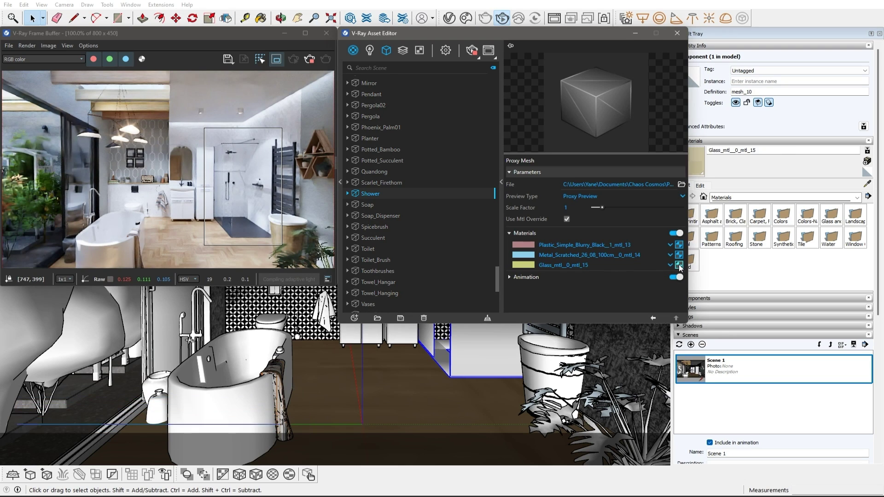
pyautogui.click(510, 225)
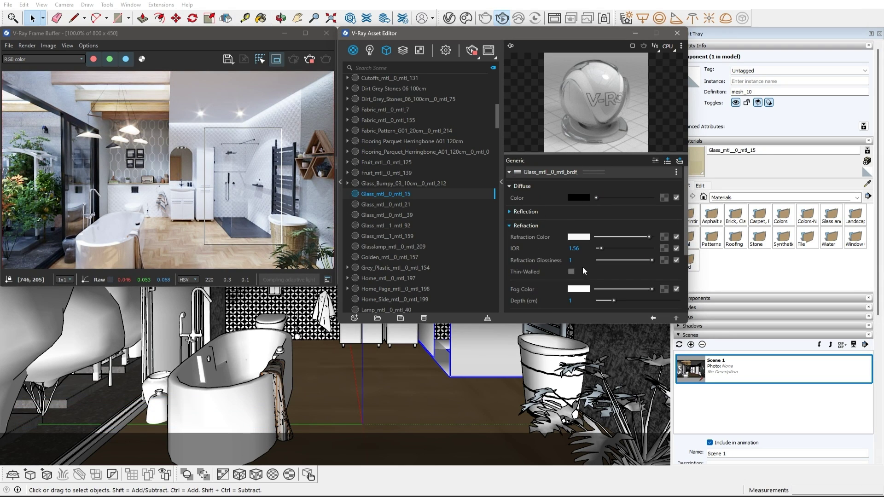
pyautogui.write('0.8')
pyautogui.press('Return')
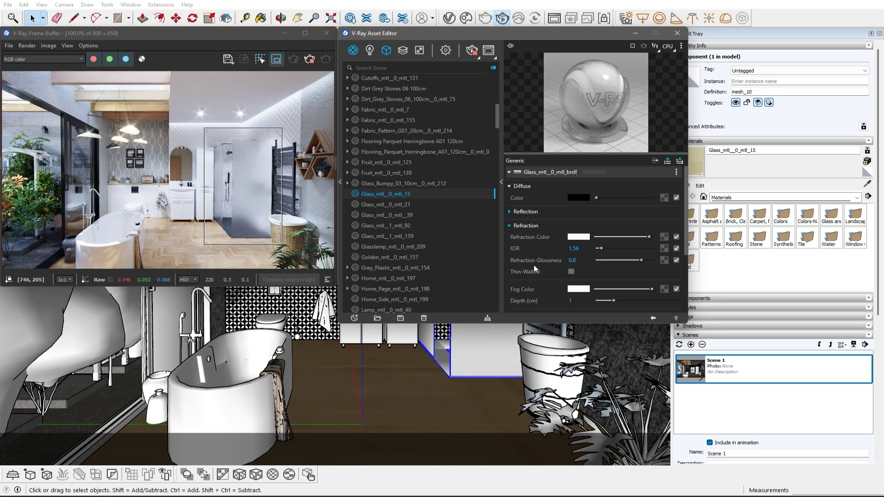
pyautogui.click(583, 289)
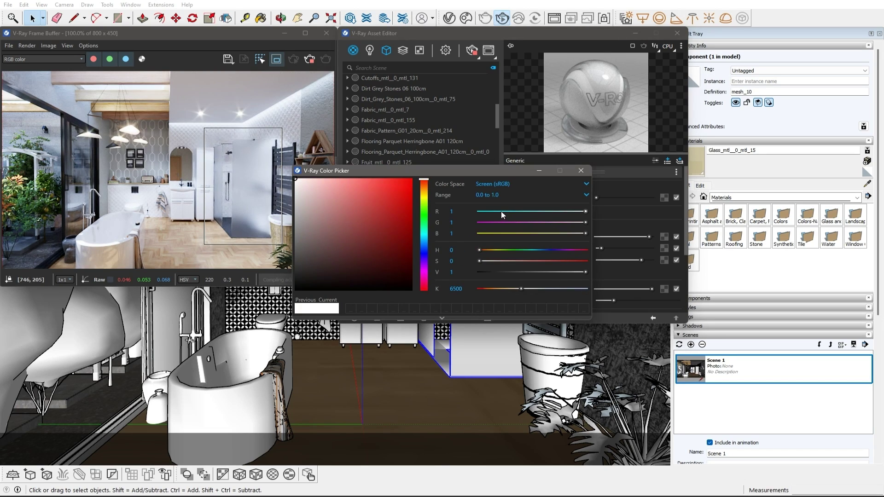
pyautogui.moveTo(585, 212); pyautogui.dragTo(573, 211)
pyautogui.click(580, 170)
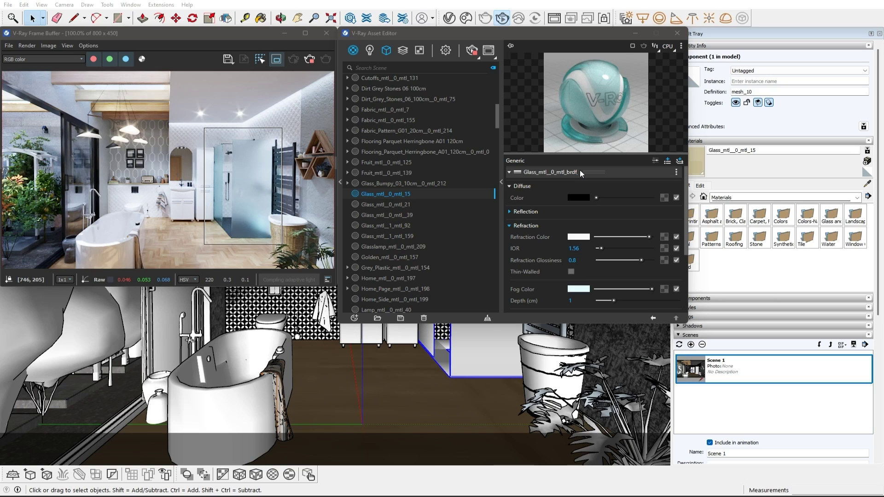
# Set the glass reflection IOR to 5 and widen the render region over the shower and walls.
pyautogui.click(509, 212)
pyautogui.click(584, 258)
pyautogui.write('3')
pyautogui.press('Return')
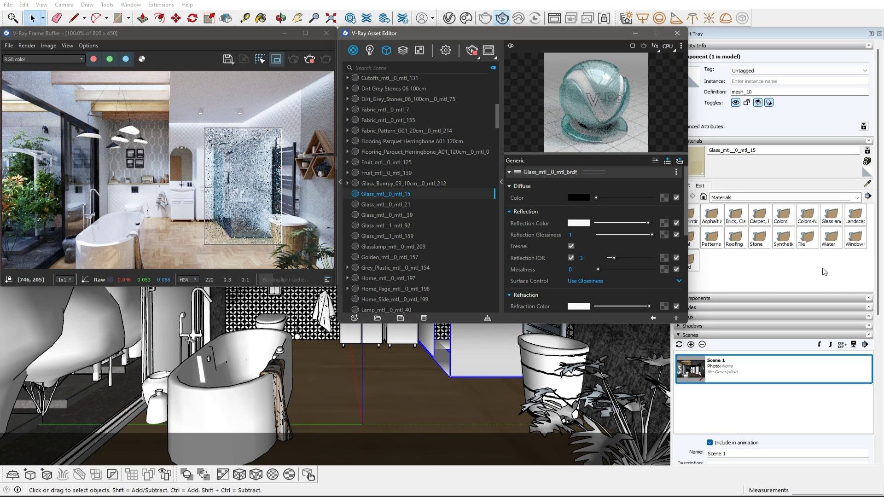
pyautogui.click(585, 258)
pyautogui.write('5')
pyautogui.press('Return')
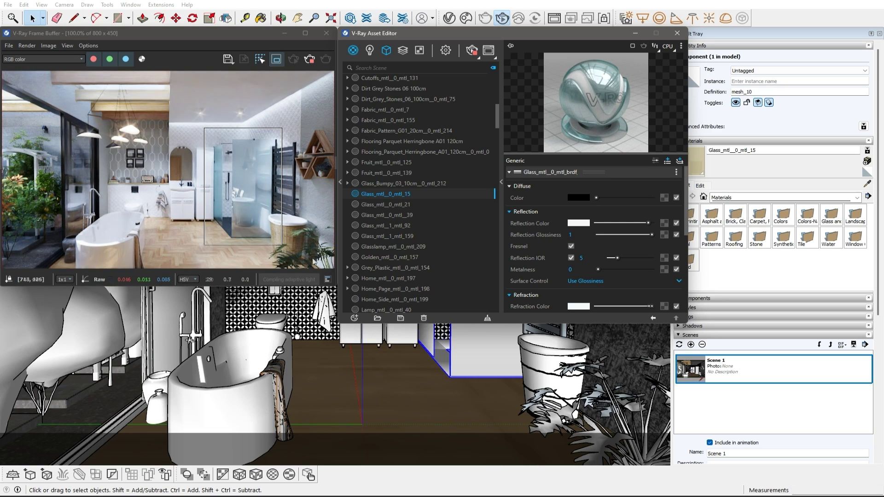
pyautogui.moveTo(305, 86); pyautogui.dragTo(163, 246)
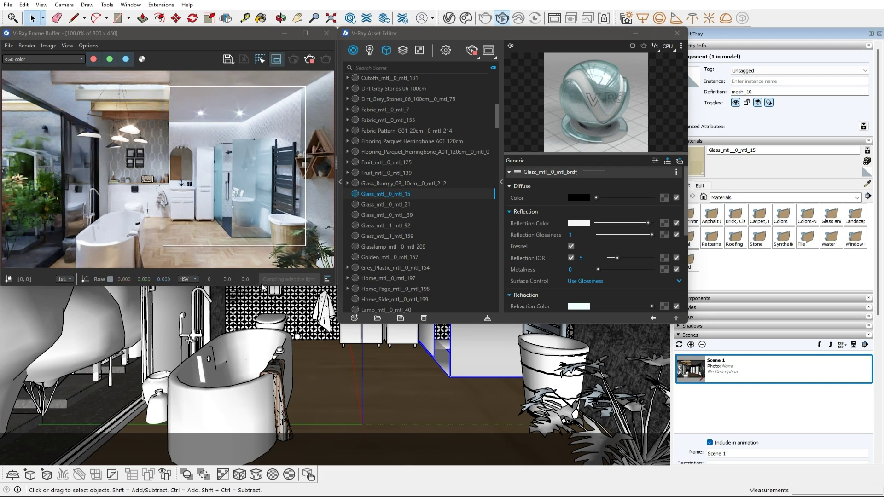
# Wrap the porcelain wall material's diffuse colour in a Multi-Sub texture with random IDs by node name.
pyautogui.click(302, 305)
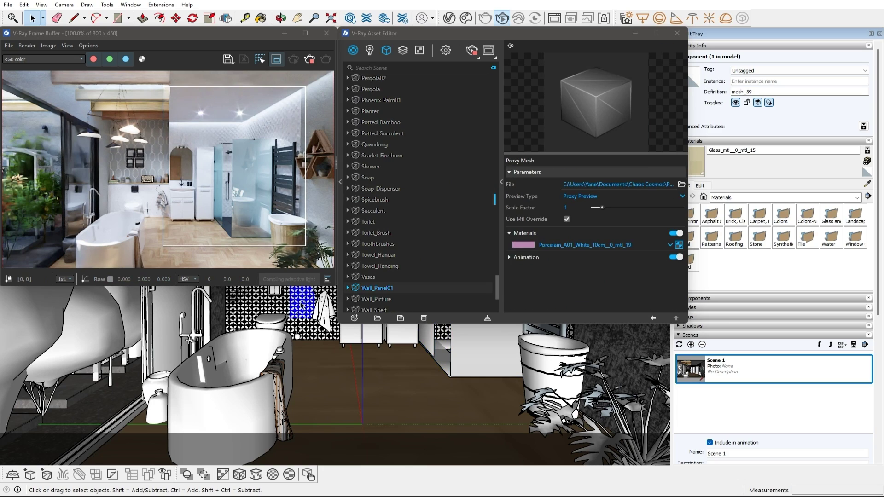
pyautogui.click(679, 245)
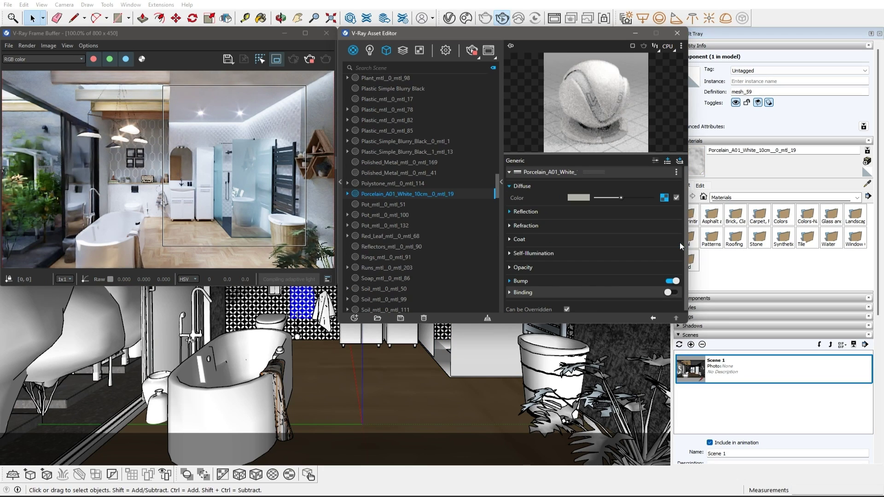
pyautogui.rightClick(664, 198)
pyautogui.moveTo(648, 241)
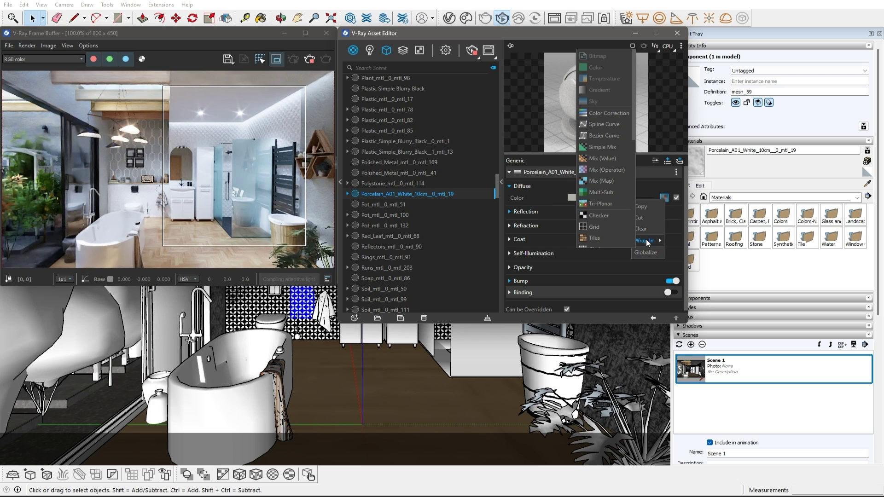
pyautogui.click(600, 192)
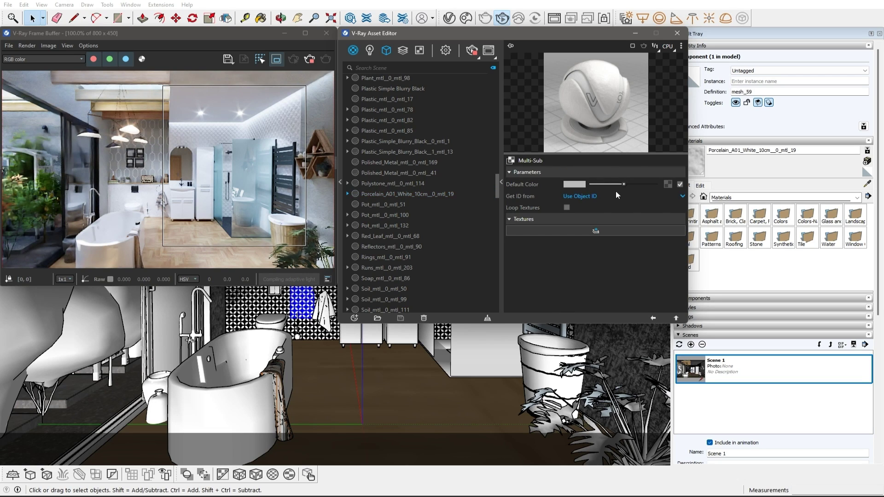
pyautogui.click(587, 198)
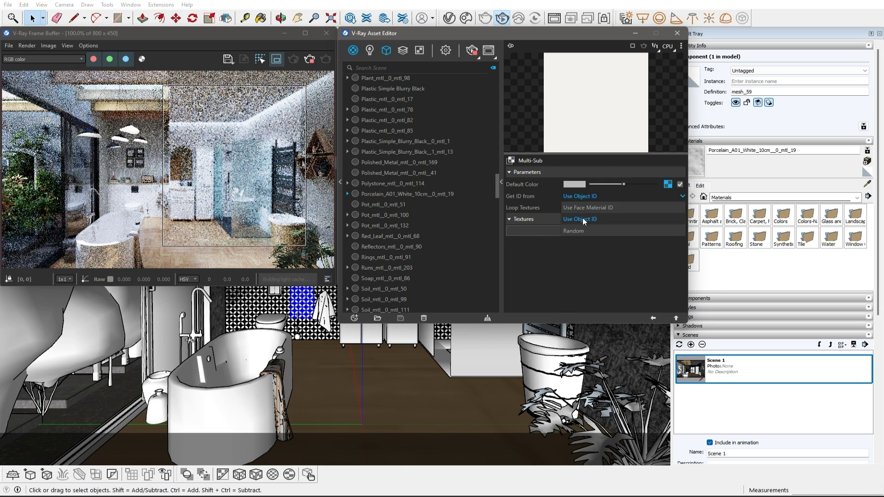
pyautogui.click(576, 229)
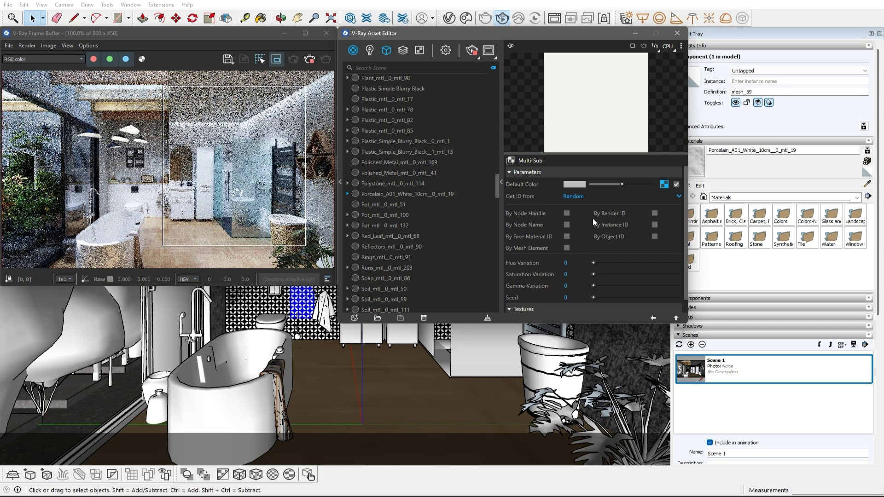
pyautogui.click(567, 225)
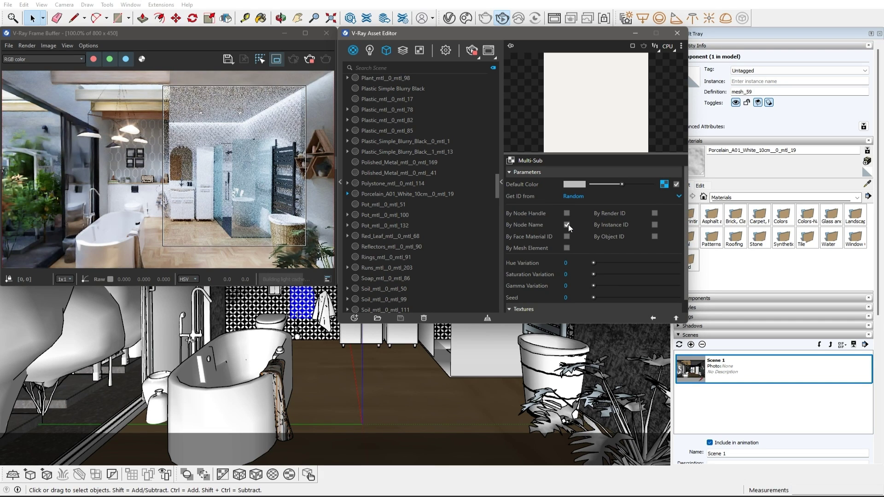
# Set the Multi-Sub hue and saturation variation to 0 and gamma variation to 0.1.
pyautogui.click(566, 262)
pyautogui.write('1')
pyautogui.press('Tab')
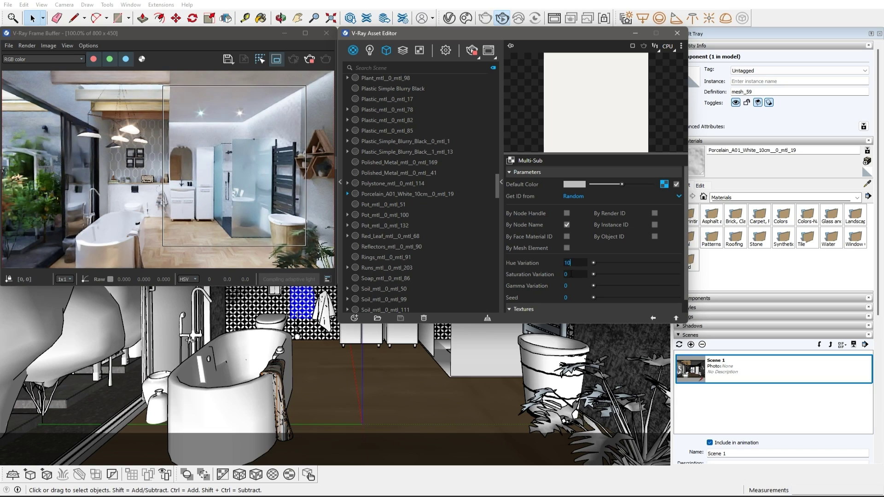
pyautogui.write('1')
pyautogui.press('Tab')
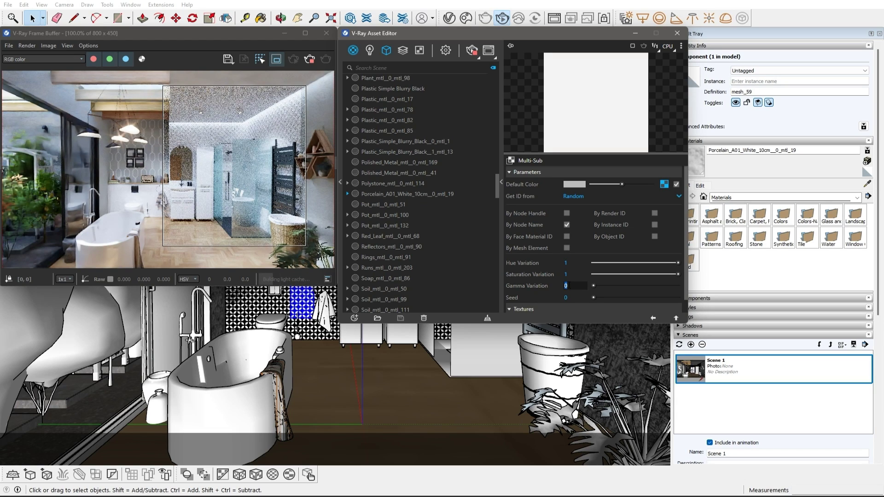
pyautogui.write('1')
pyautogui.press('Tab')
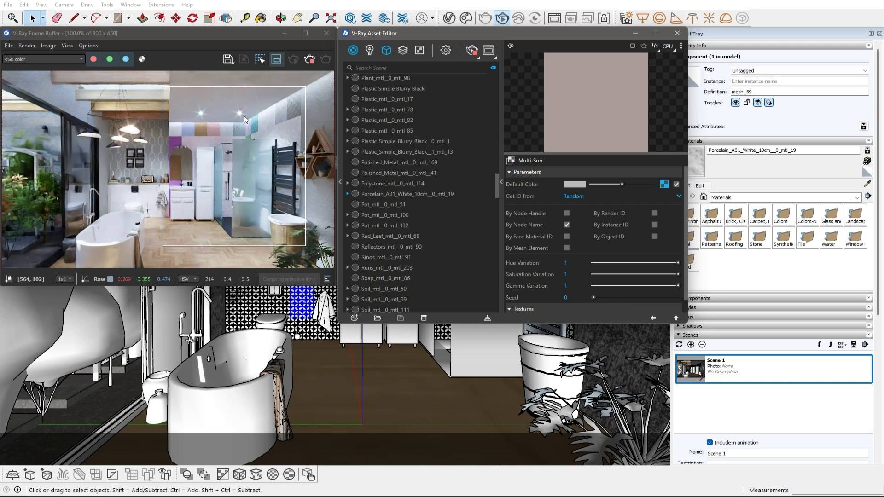
pyautogui.click(566, 263)
pyautogui.write('0')
pyautogui.press('Tab')
pyautogui.write('0')
pyautogui.press('Tab')
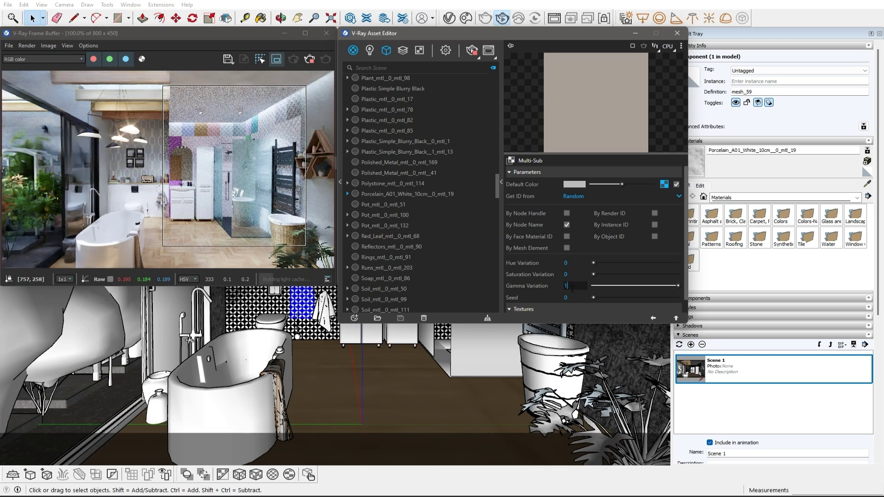
pyautogui.write('0.1')
pyautogui.press('Return')
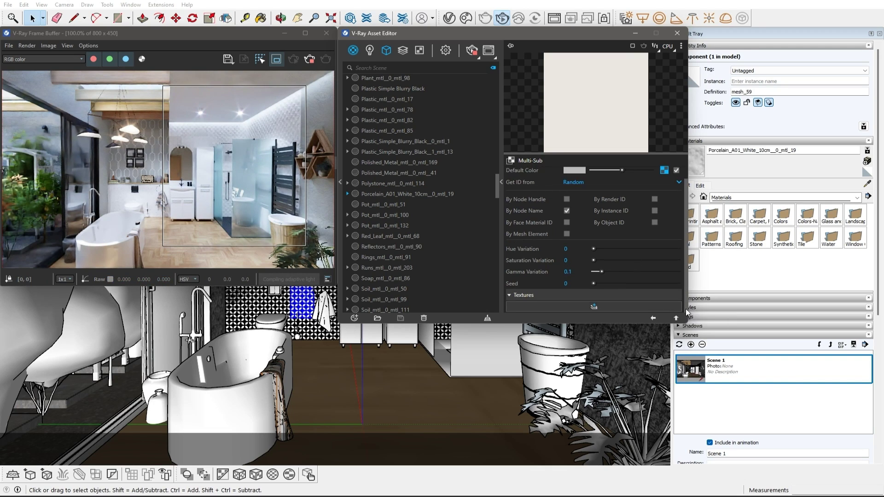
# Randomize the tiles by mesh element and raise gamma variation to 0.5.
pyautogui.click(567, 248)
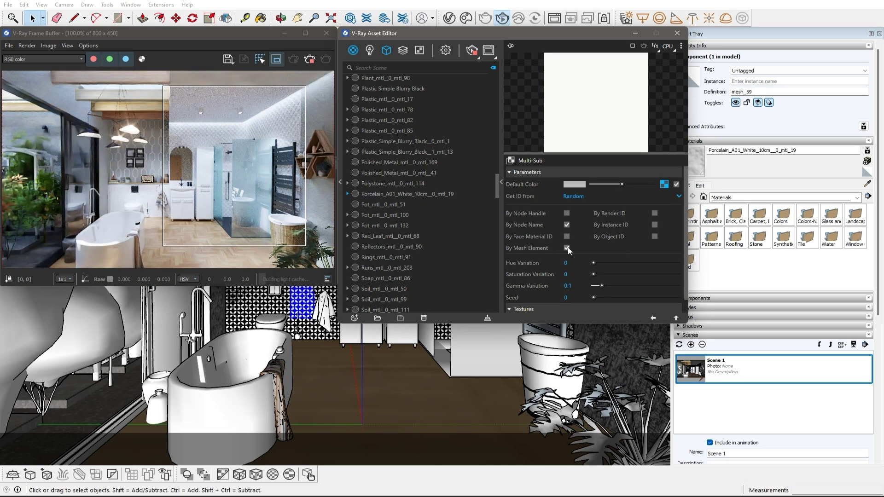
pyautogui.doubleClick(576, 285)
pyautogui.write('0.5')
pyautogui.press('Return')
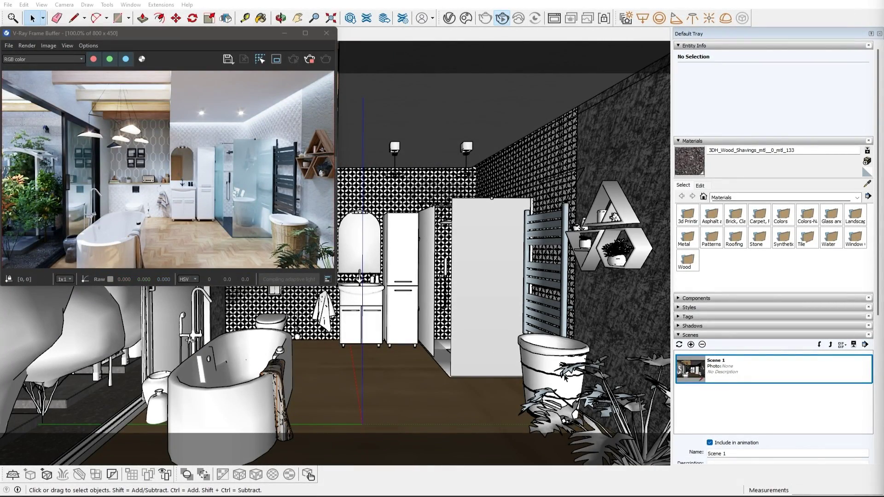
# Enable camera depth of field with defocus 0.6, focusing on a picked point in the bathroom.
pyautogui.click(448, 18)
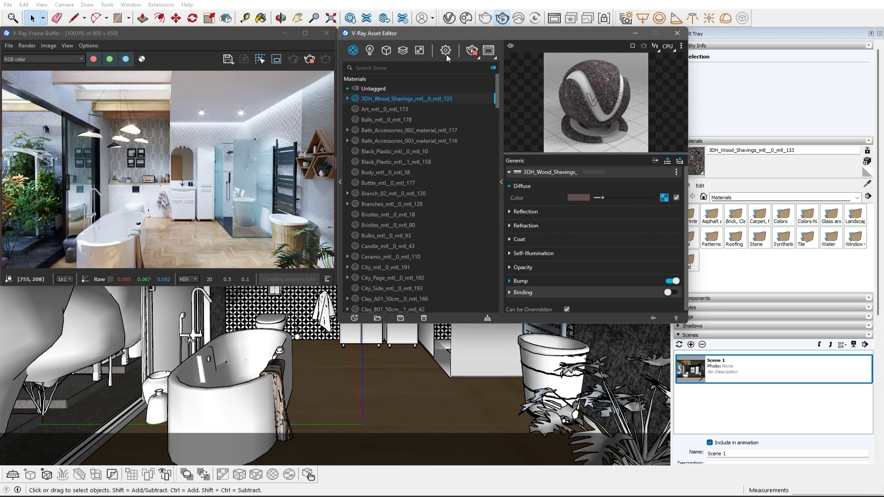
pyautogui.click(445, 50)
pyautogui.click(355, 146)
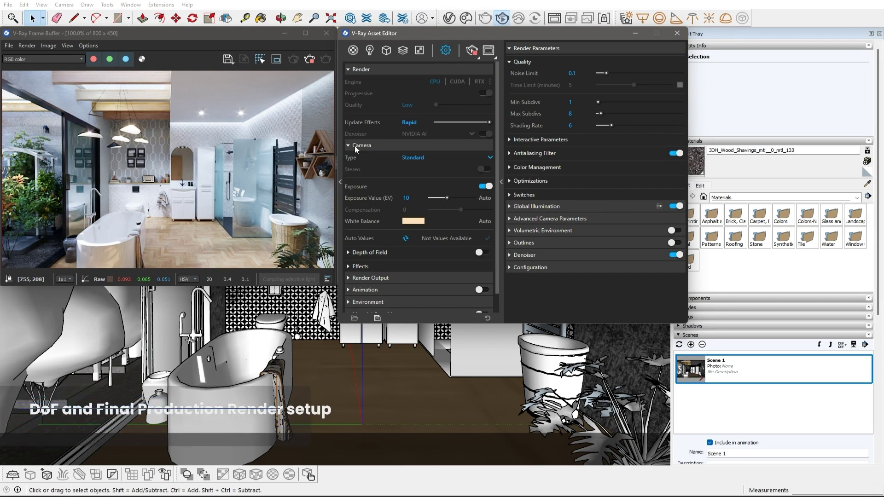
pyautogui.click(482, 252)
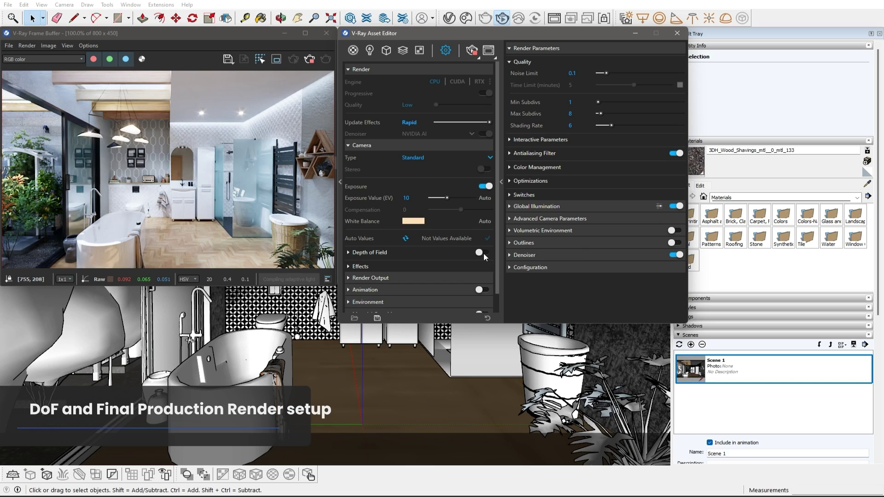
pyautogui.click(349, 253)
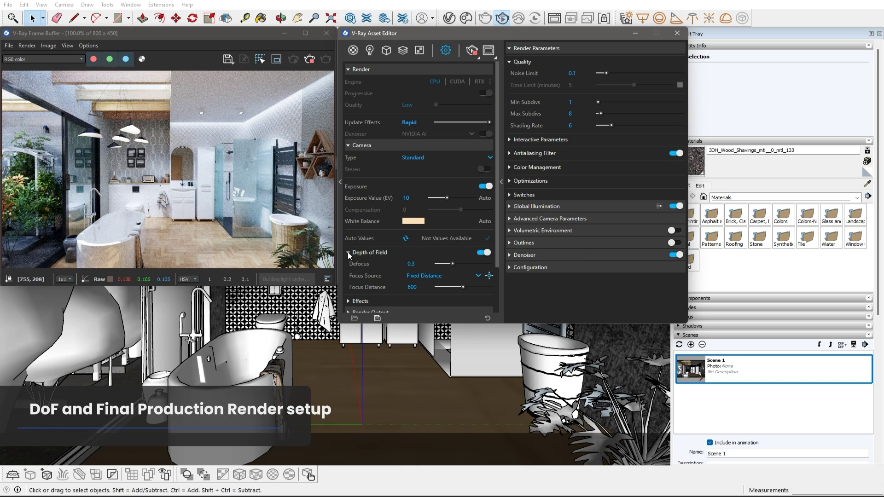
pyautogui.doubleClick(427, 264)
pyautogui.write('0.6')
pyautogui.press('Return')
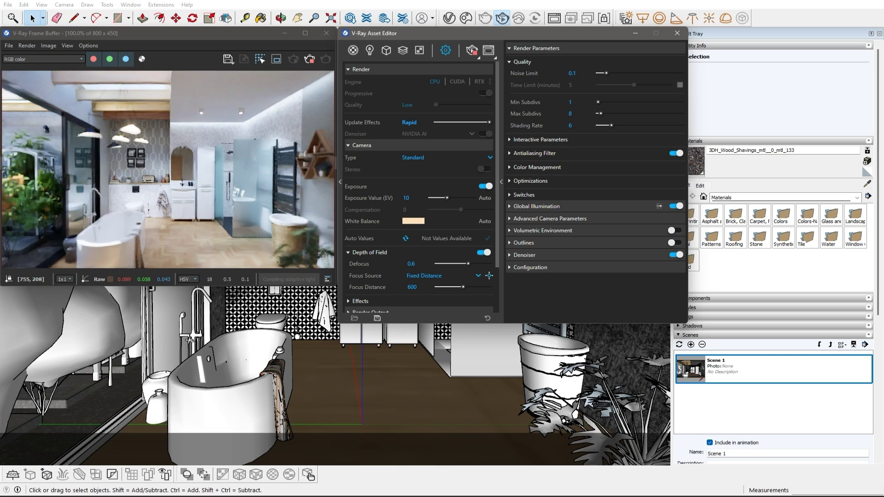
pyautogui.click(489, 276)
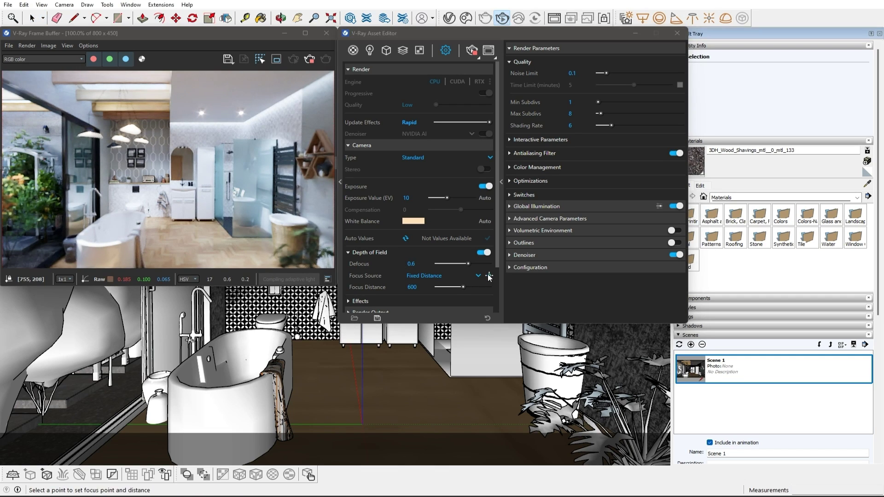
pyautogui.click(329, 345)
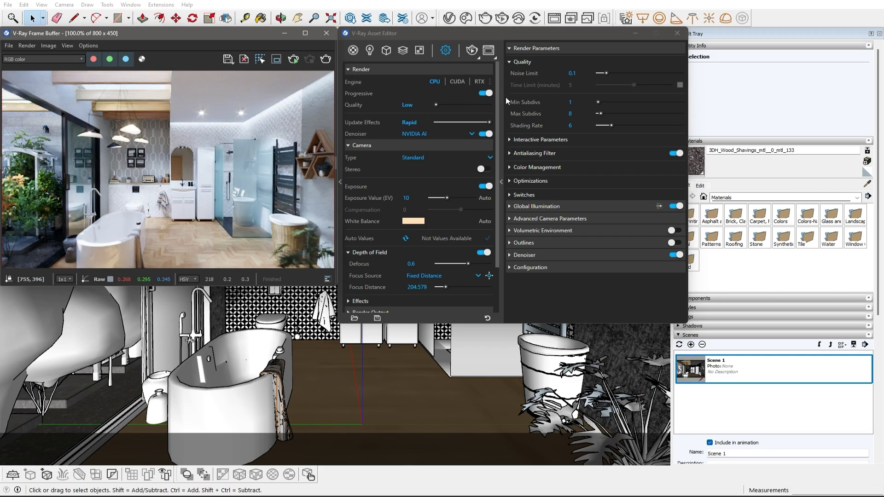
# Raise render quality to High and choose a denoiser.
pyautogui.click(436, 106)
pyautogui.moveTo(468, 105)
pyautogui.mouseDown()
pyautogui.moveTo(497, 106)
pyautogui.moveTo(469, 105)
pyautogui.moveTo(478, 105)
pyautogui.mouseUp()
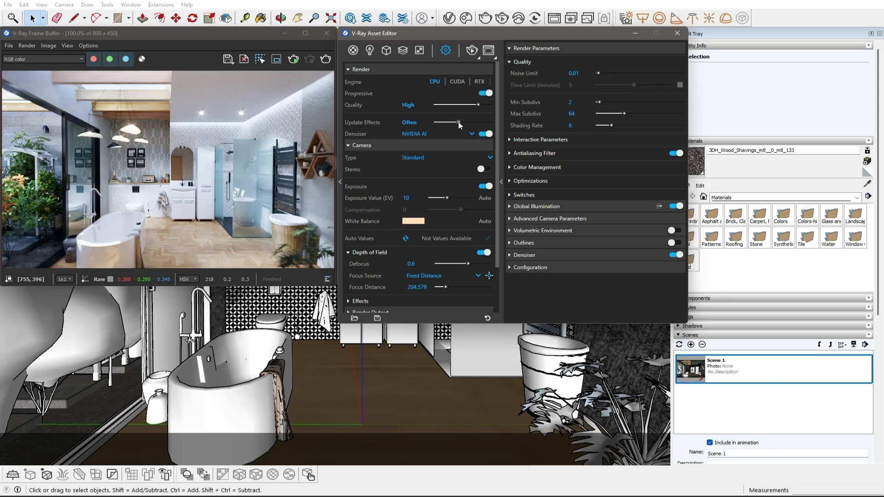
pyautogui.click(472, 134)
pyautogui.click(411, 146)
# Set the render output width to 1920 for a 1920×1080 image.
pyautogui.click(348, 68)
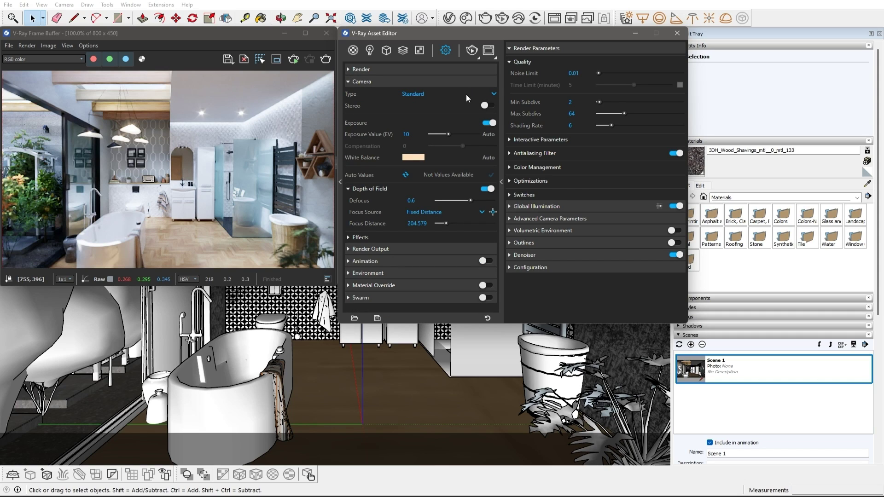
pyautogui.click(348, 82)
pyautogui.click(351, 94)
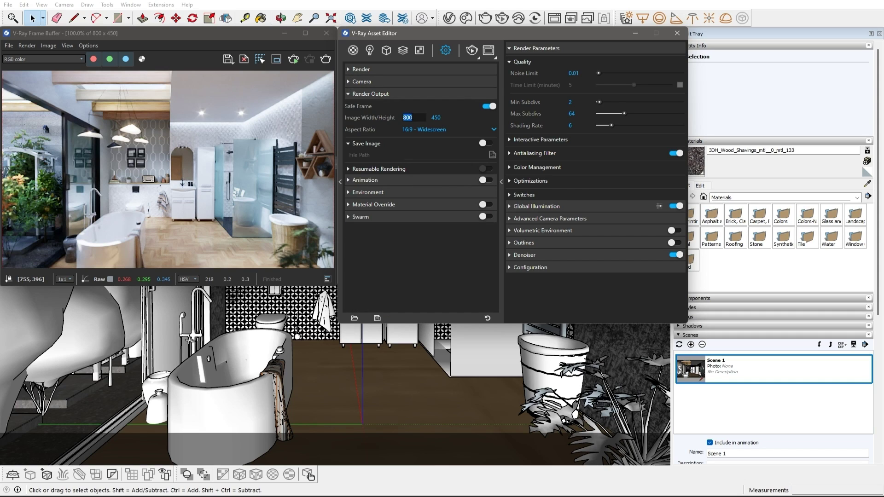
pyautogui.write('1920')
pyautogui.press('Return')
# Start the final render and enlarge the preview to full screen.
pyautogui.click(677, 33)
pyautogui.click(486, 18)
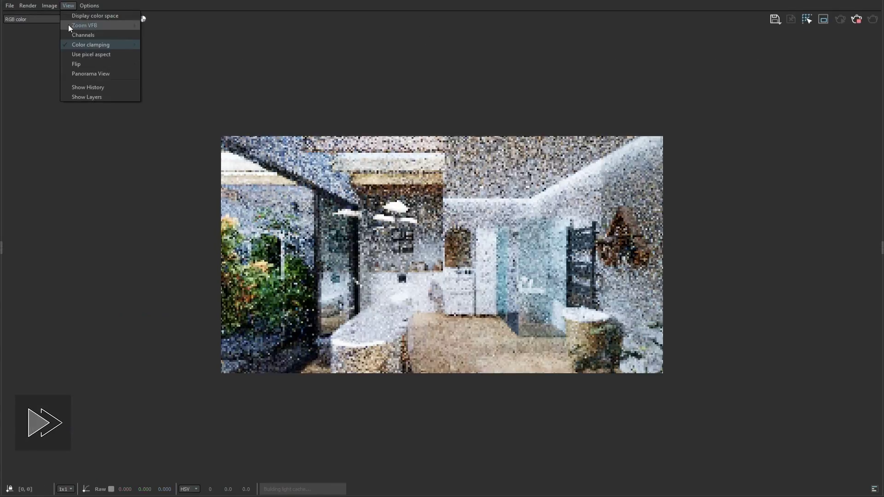
pyautogui.click(69, 24)
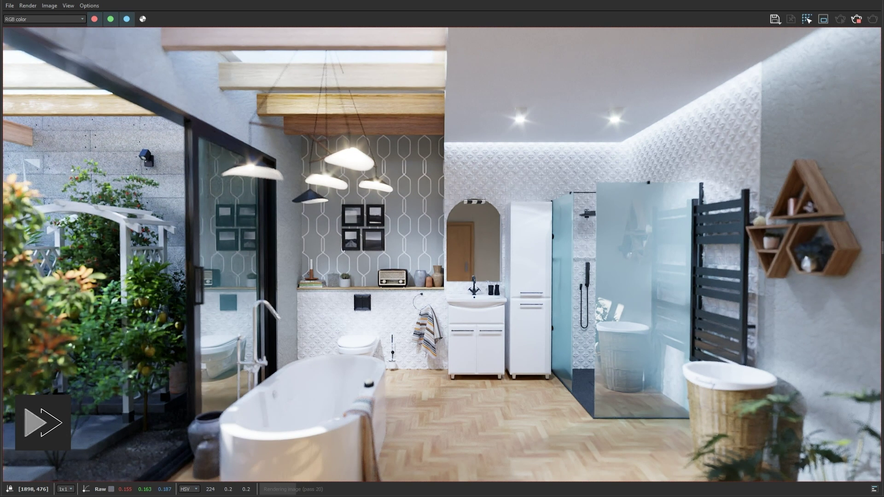
# On the LightMix layer, switch off sky, portal, sun and soft-sun lights and save a sunless preset.
pyautogui.click(881, 254)
pyautogui.click(819, 88)
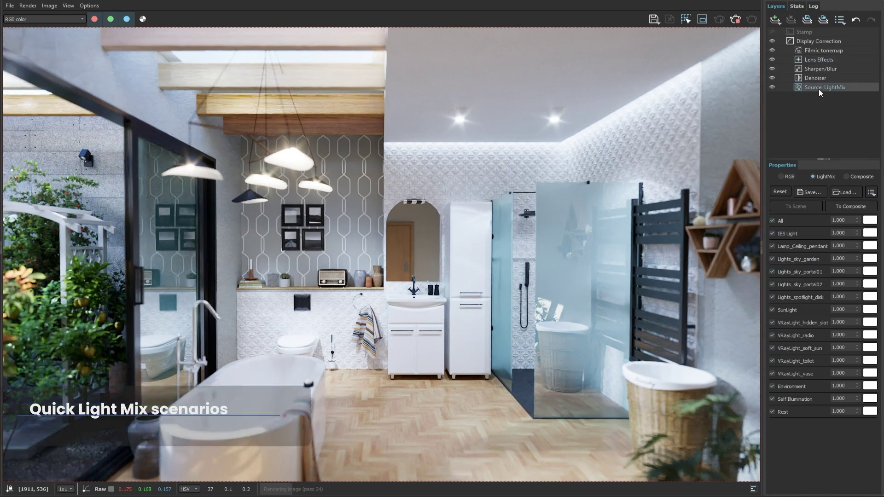
pyautogui.click(772, 259)
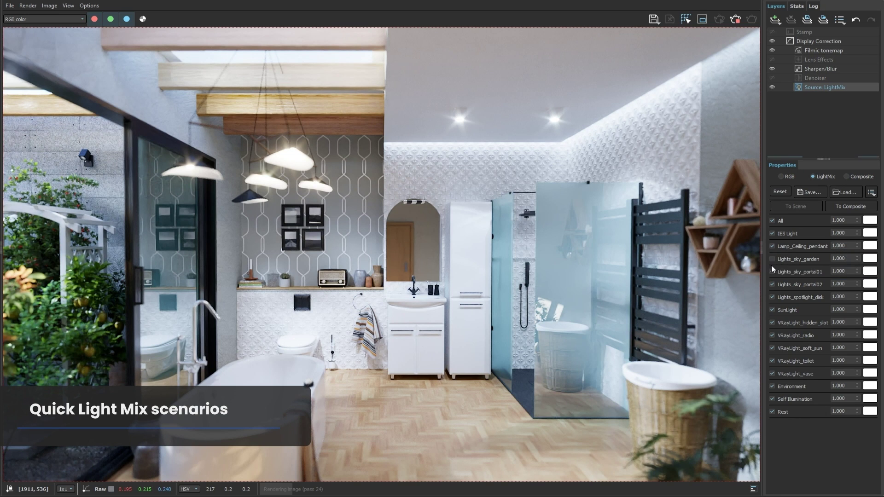
pyautogui.click(772, 272)
pyautogui.click(772, 284)
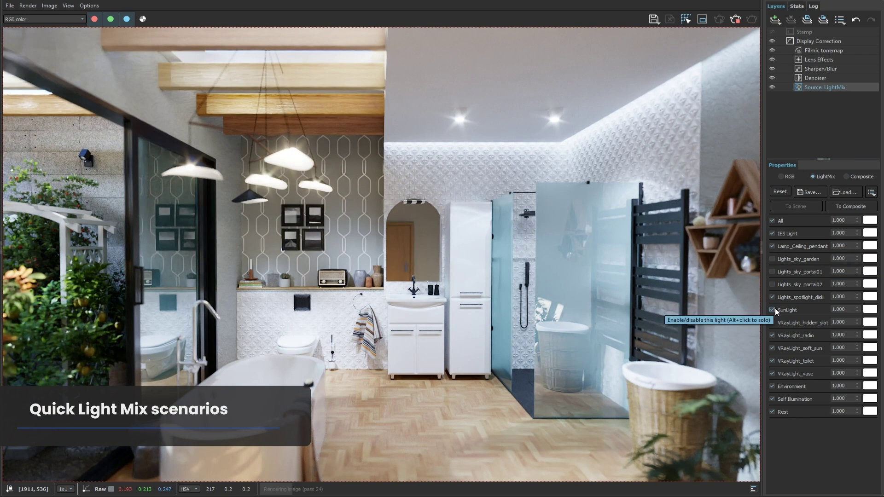
pyautogui.click(774, 310)
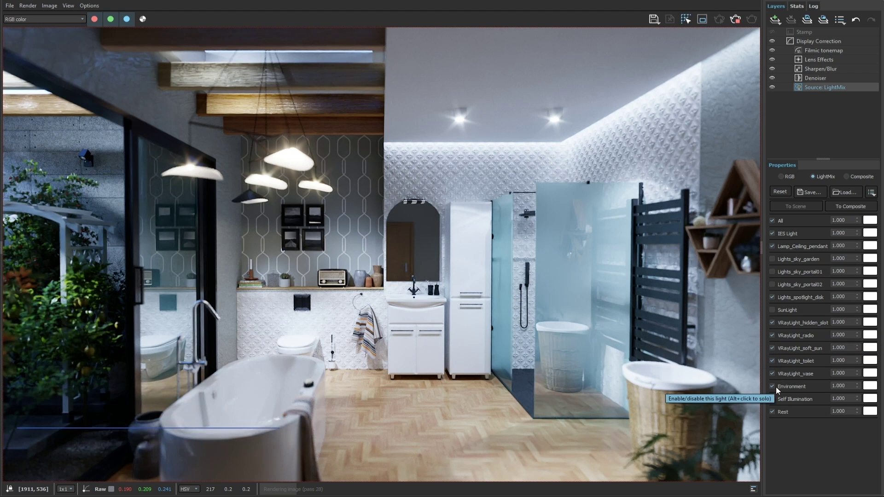
pyautogui.click(772, 348)
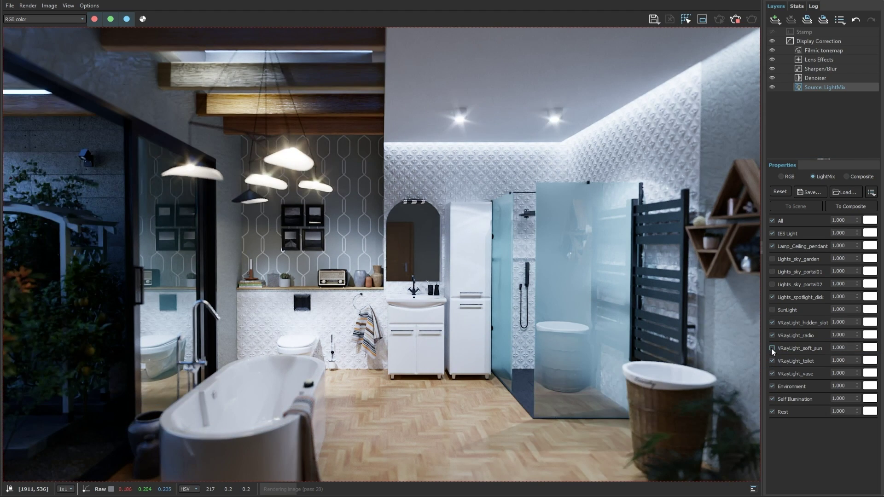
pyautogui.click(810, 192)
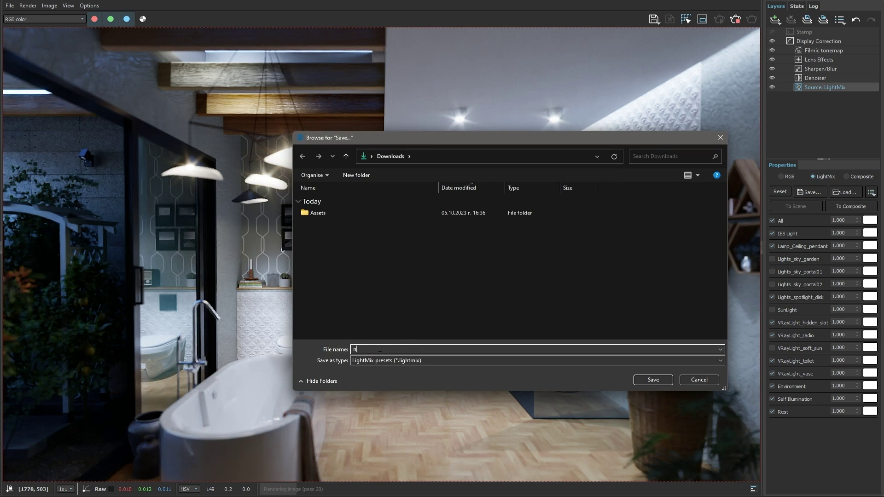
pyautogui.click(652, 381)
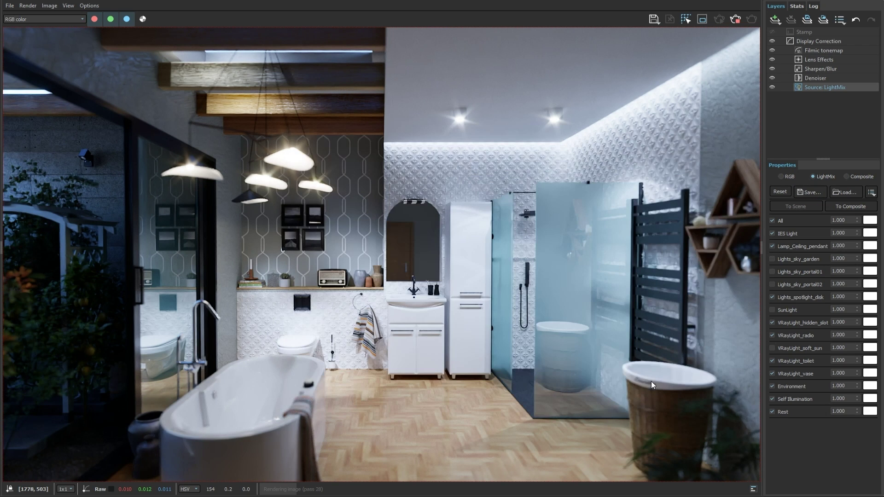
# Re-enable all lights, then turn off the IES light, ceiling pendant and spotlight disk.
pyautogui.click(772, 221)
pyautogui.click(772, 233)
pyautogui.click(772, 246)
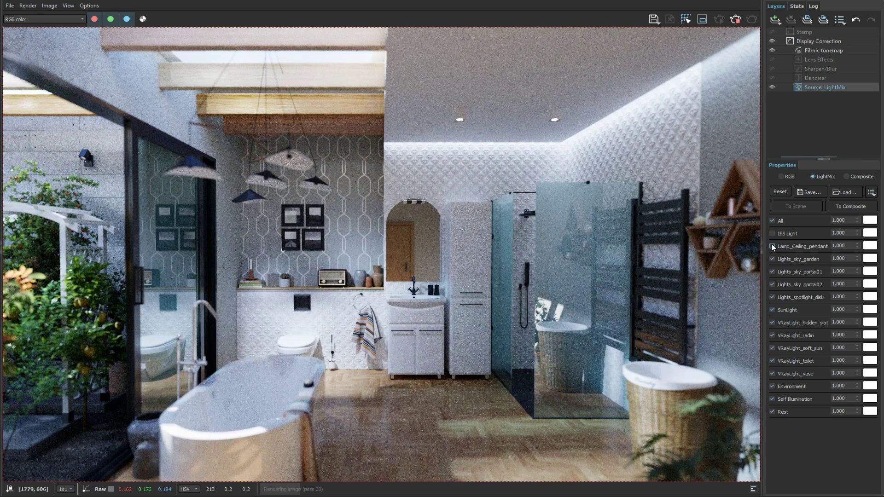
pyautogui.click(772, 297)
# Set hidden slot, toilet, vase and radio light intensities to 0.5 and save as the 'day' preset.
pyautogui.doubleClick(839, 322)
pyautogui.write('0.5')
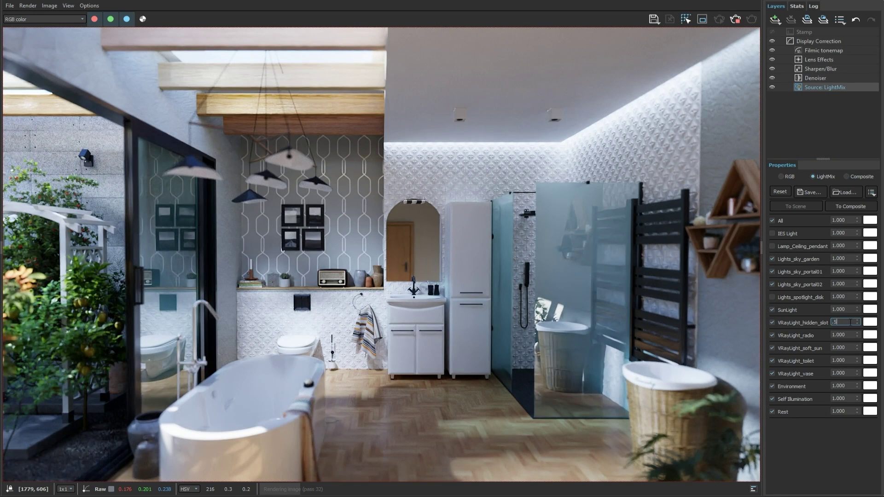
pyautogui.doubleClick(849, 334)
pyautogui.doubleClick(838, 360)
pyautogui.write('0.5')
pyautogui.doubleClick(839, 373)
pyautogui.write('0.5')
pyautogui.press('Return')
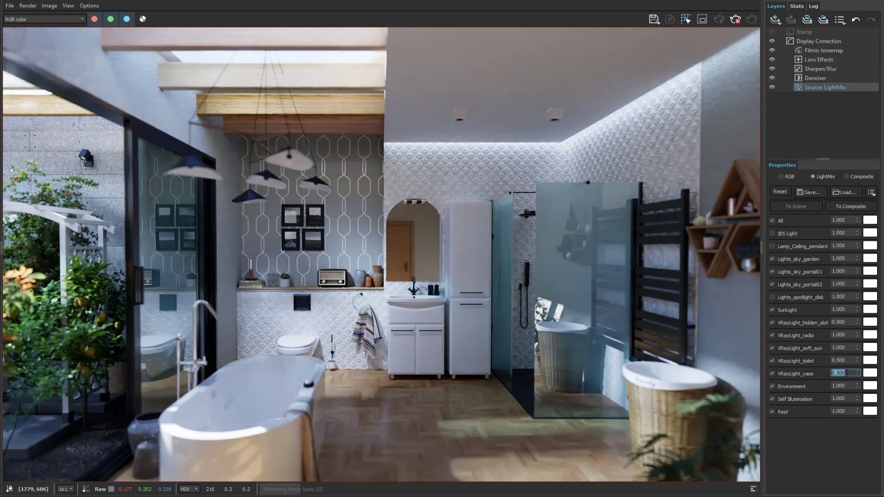
pyautogui.doubleClick(839, 334)
pyautogui.write('0.5')
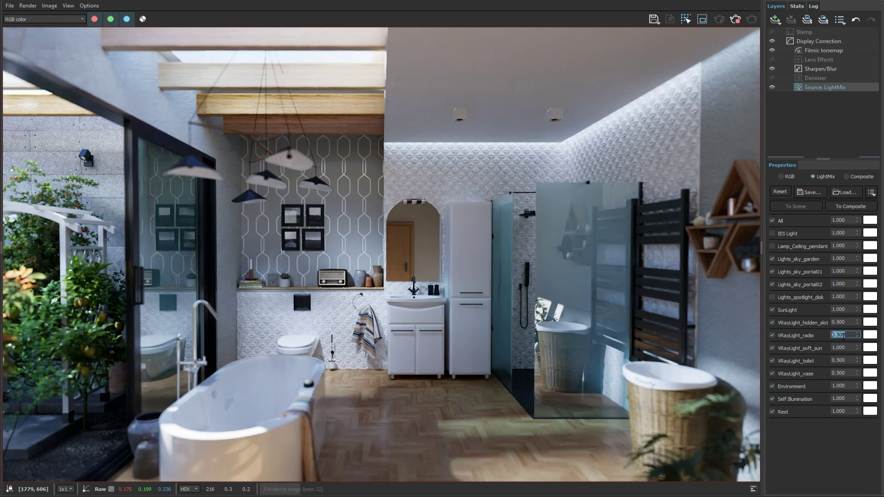
pyautogui.press('Return')
pyautogui.click(810, 192)
pyautogui.write('day')
pyautogui.press('Return')
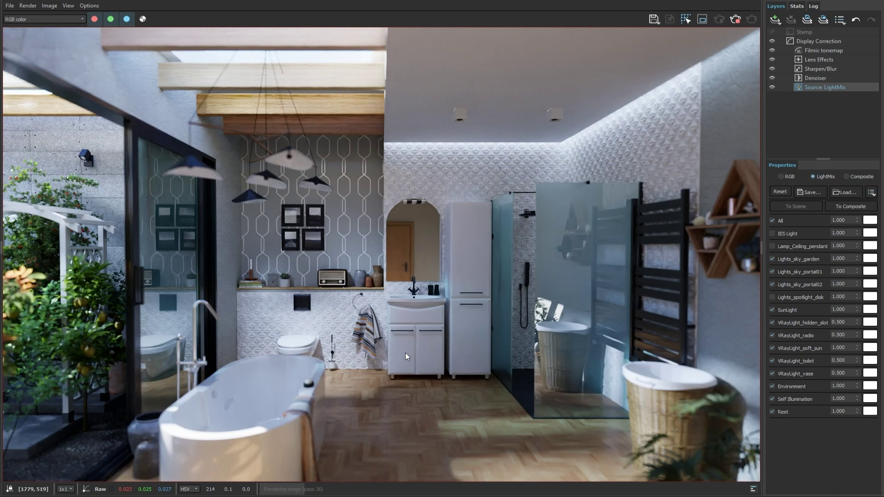
# Turn all lights back on and save them as the 'default' preset.
pyautogui.doubleClick(772, 221)
pyautogui.click(812, 191)
pyautogui.write('default')
pyautogui.press('Return')
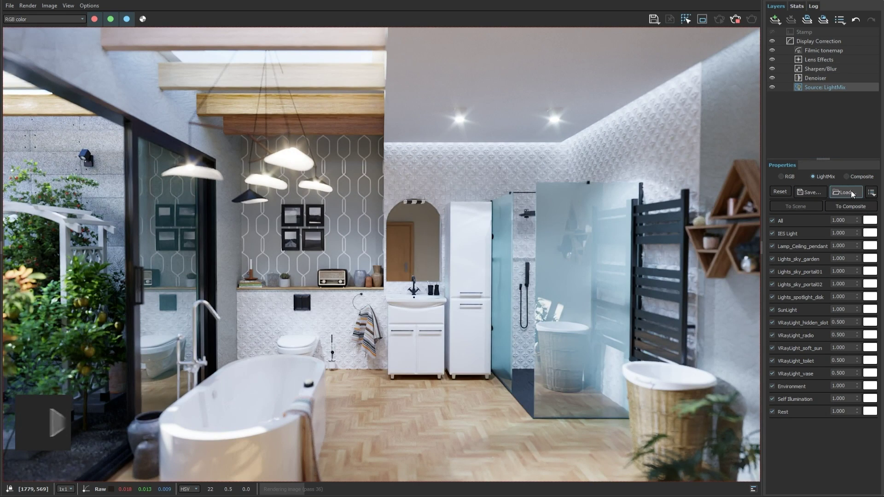